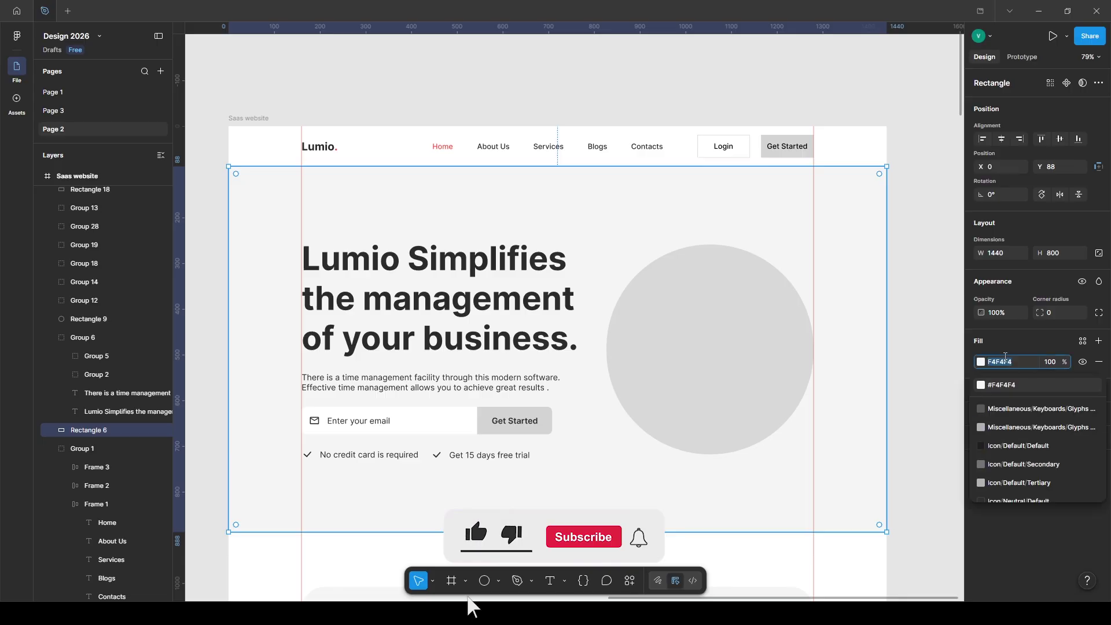
Step: Commit the hero background's new fill colour and set the header bar's fill to F8F8F8
key(Return)
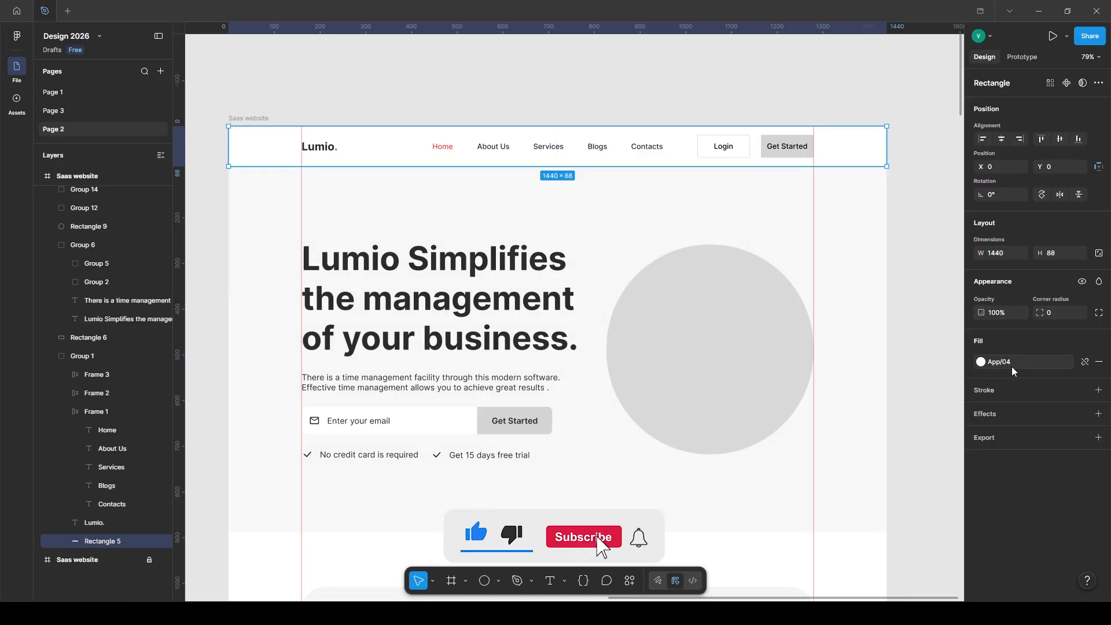
click(1084, 363)
click(1000, 362)
text(f8)
key(Return)
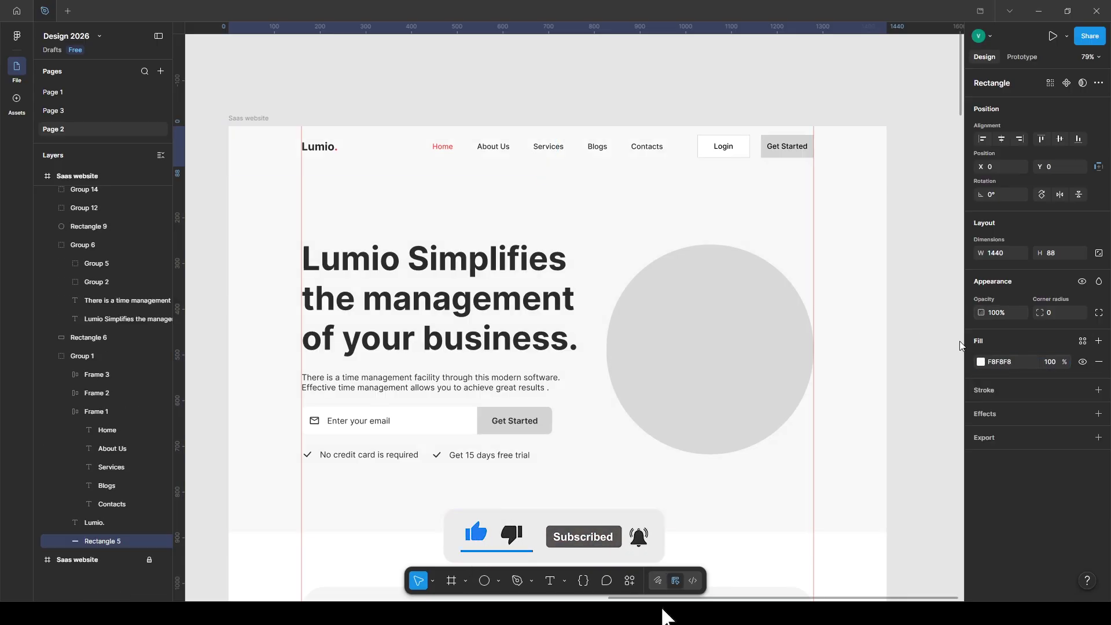
Step: Set the Login button's corner radius to 5 and hide its stroke
click(723, 146)
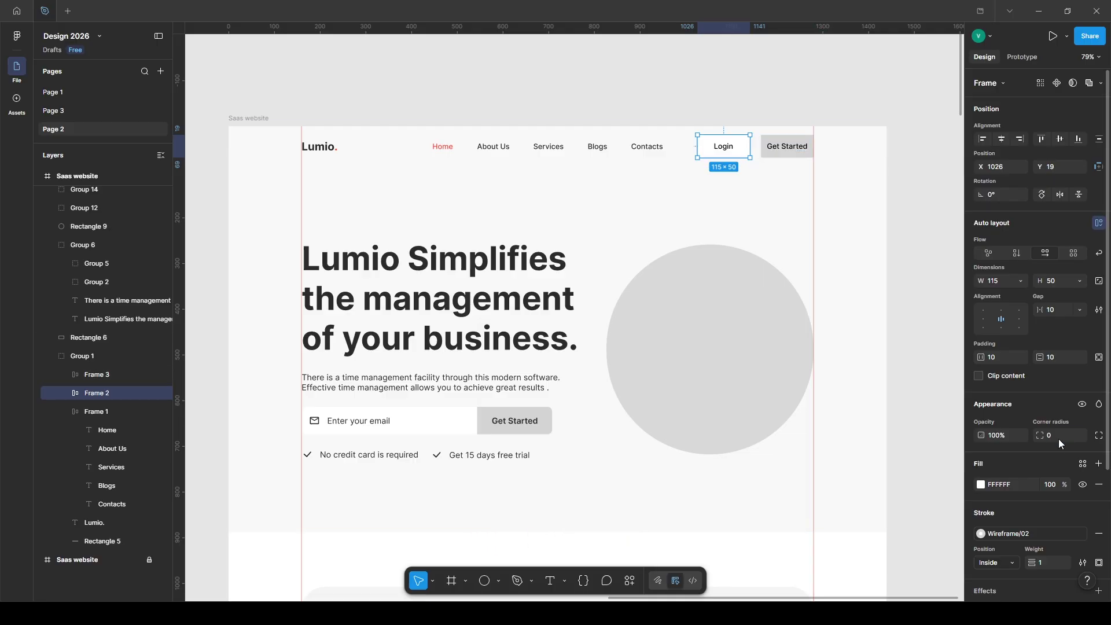
scroll(1091, 486, down, 3)
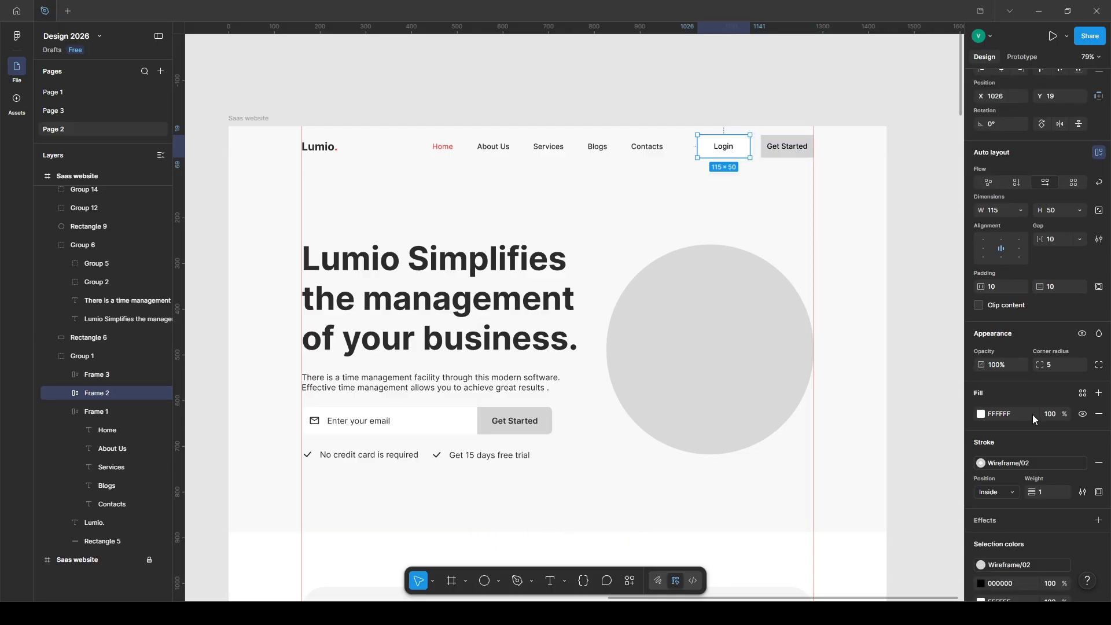
click(1085, 369)
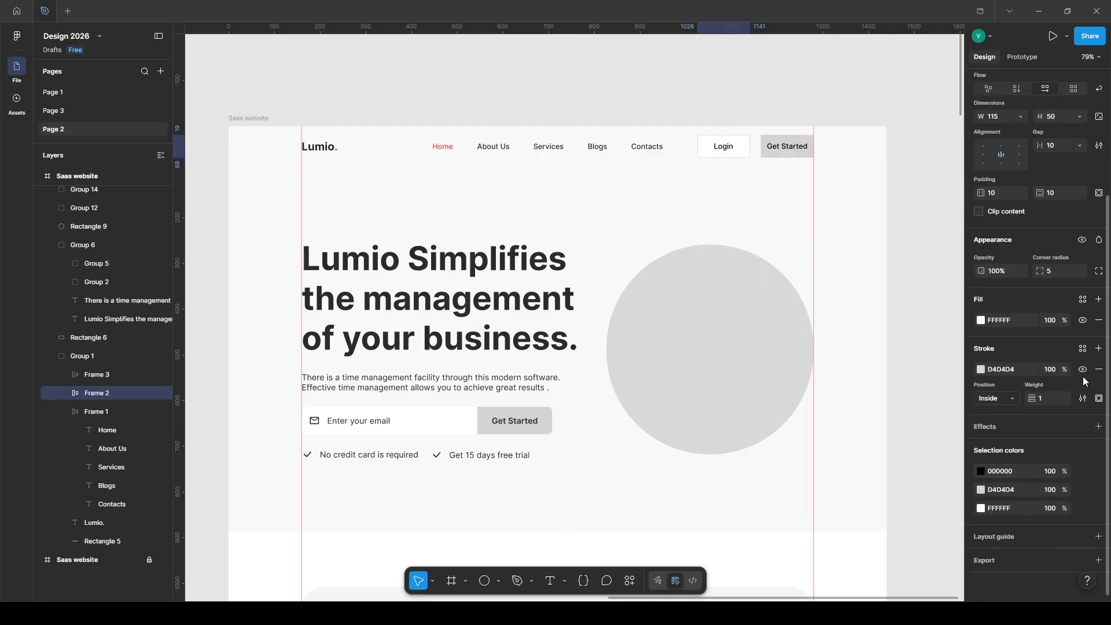
click(1083, 369)
Step: Fill the header's Get Started button with colour style 03 and set its corner radius to 5
click(801, 141)
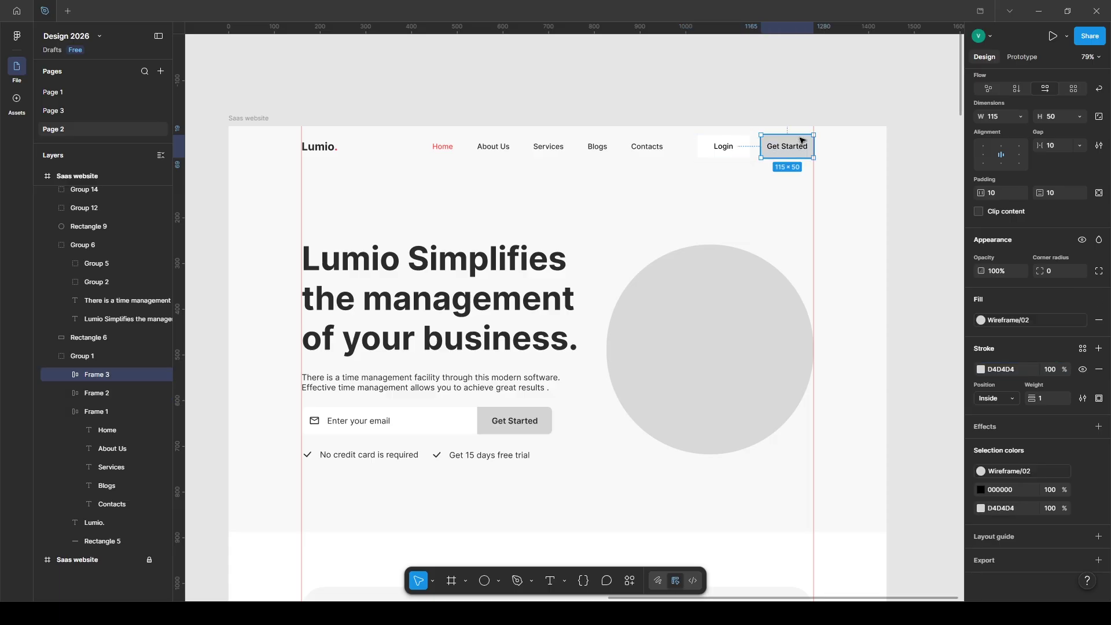
click(1044, 321)
click(905, 421)
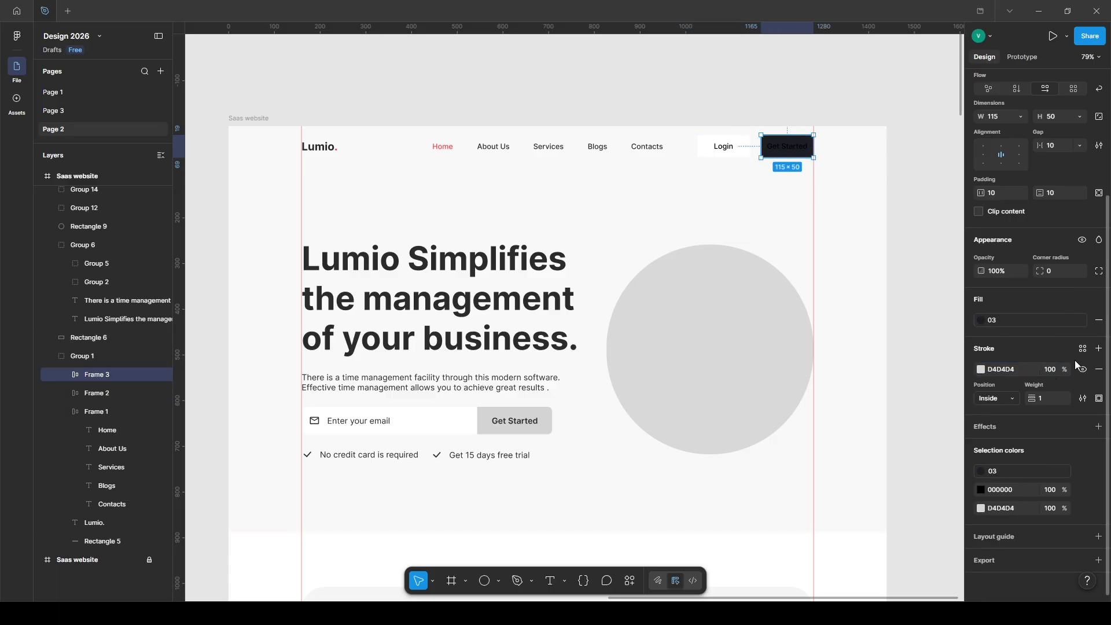
key(Return)
Step: Apply the white App/04 colour style to the label of the header's Get Started button
key(Return)
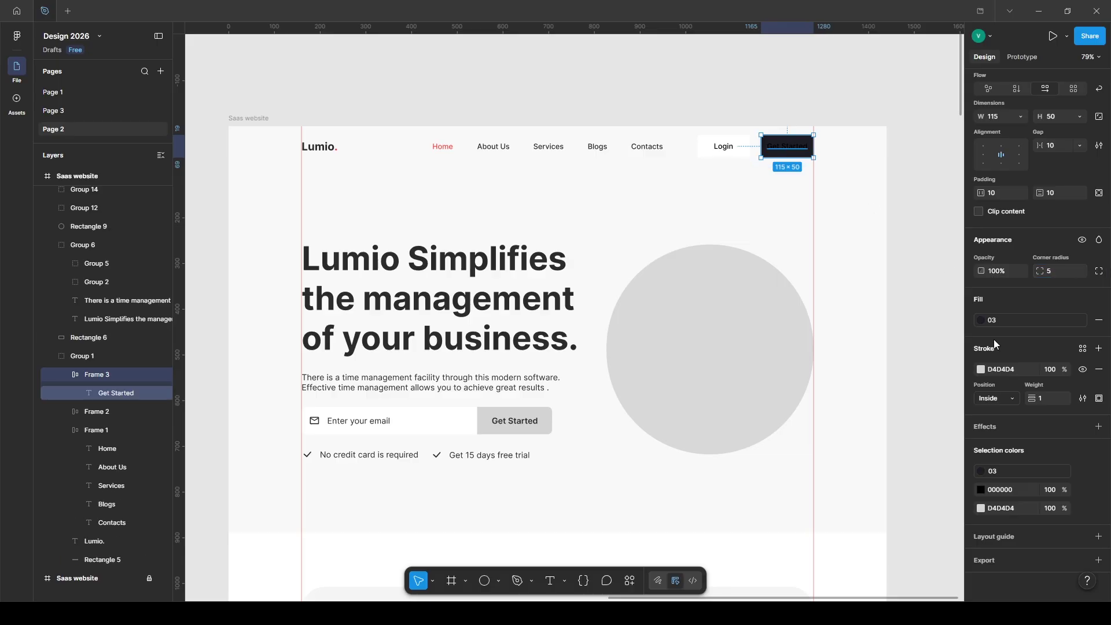
click(1081, 329)
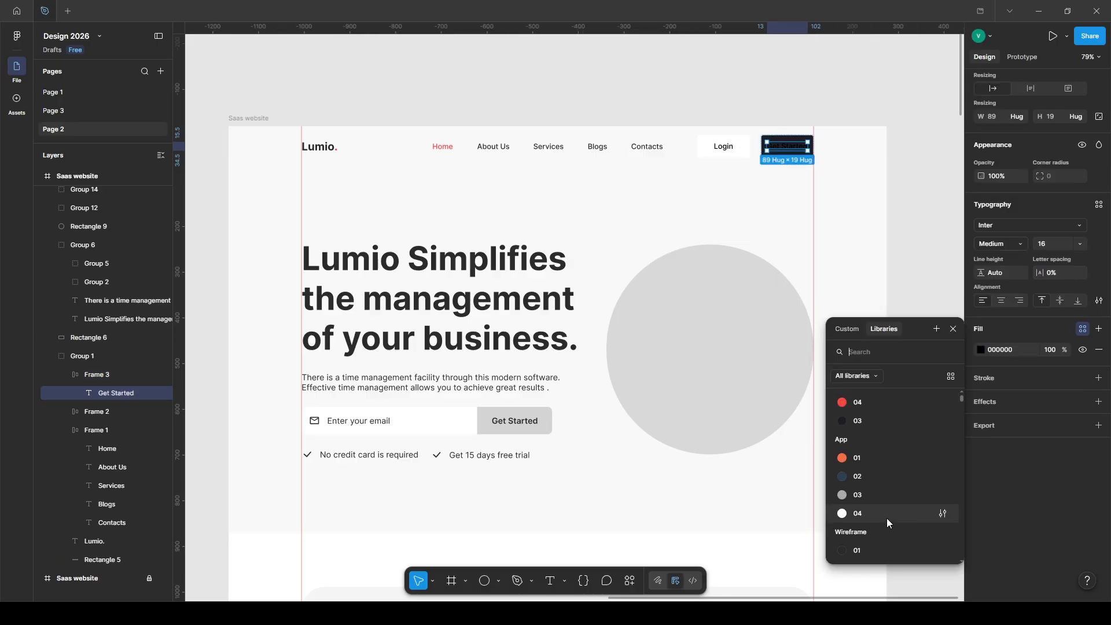
click(943, 513)
click(901, 194)
Step: Apply the red colour style 04 to the word "Lumio" in the hero headline
scroll(396, 260, down, 2)
double_click(396, 211)
double_click(395, 210)
scroll(1030, 405, down, 1)
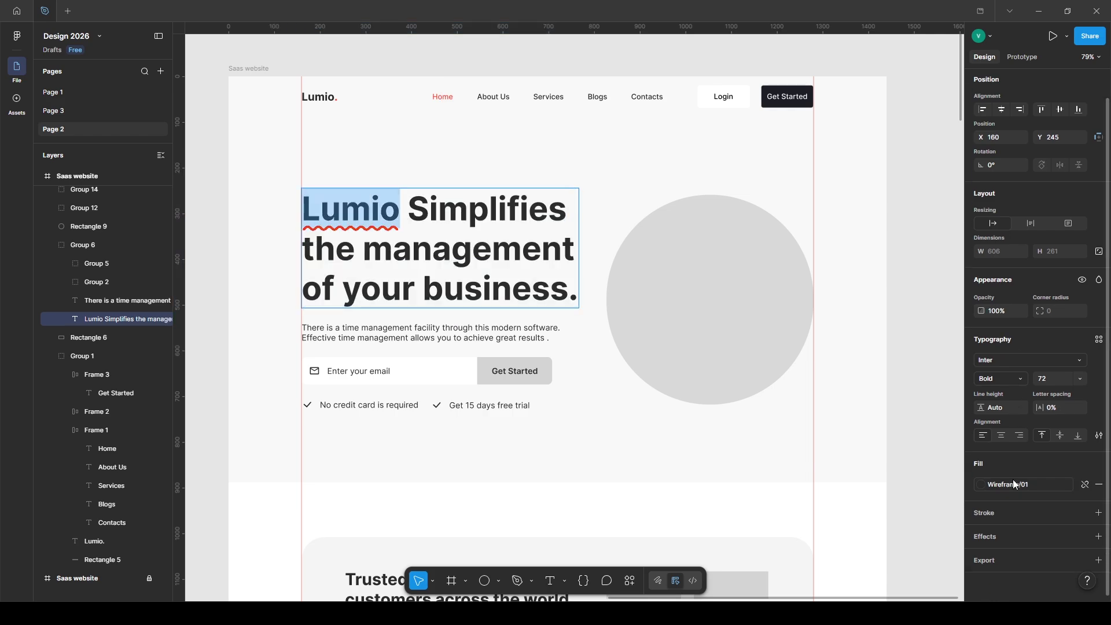
click(1008, 485)
click(896, 433)
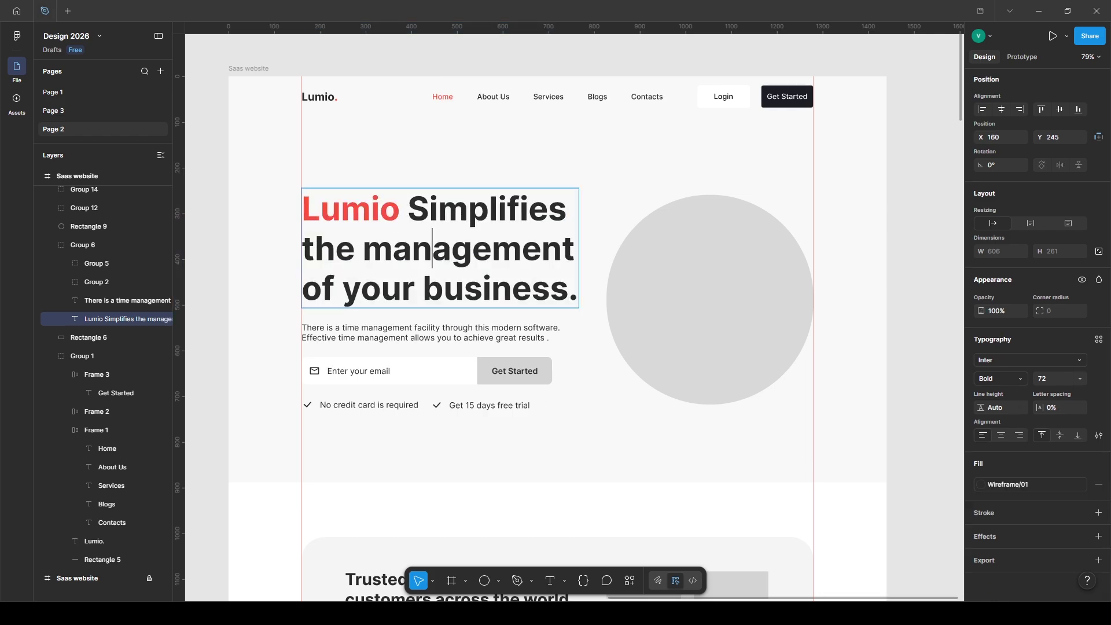
Step: Apply the dark colour style 03 to the remaining words of the hero headline, "Simplifies the management of your business."
key(Return)
click(1036, 486)
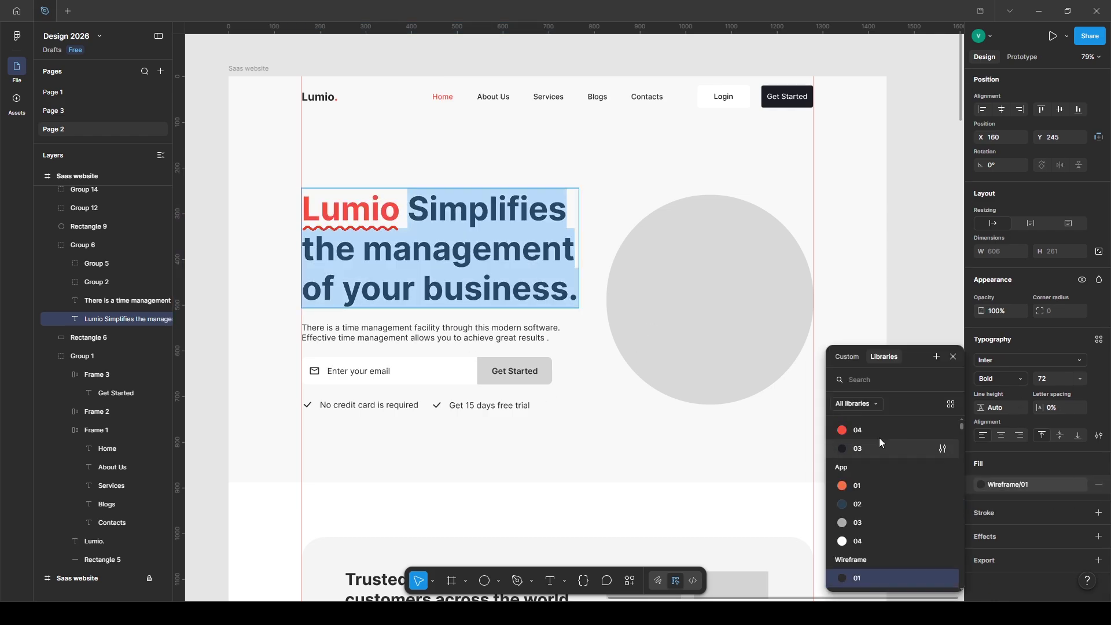
click(913, 456)
click(932, 362)
click(932, 362)
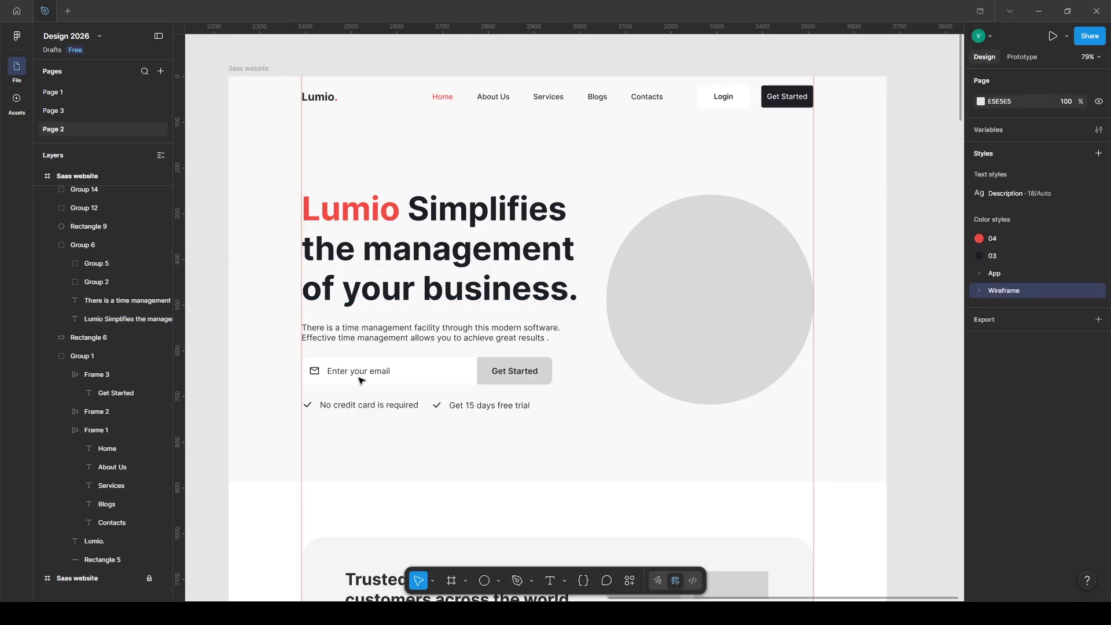
Step: Recolour the description paragraph below the hero headline with the dark colour style
ctrl+click(385, 349)
ctrl+click(388, 342)
click(1029, 469)
click(1030, 469)
scroll(885, 453, up, 1)
Step: Recolour the email field's placeholder text and envelope icon with the dark colour style
click(347, 371)
double_click(348, 370)
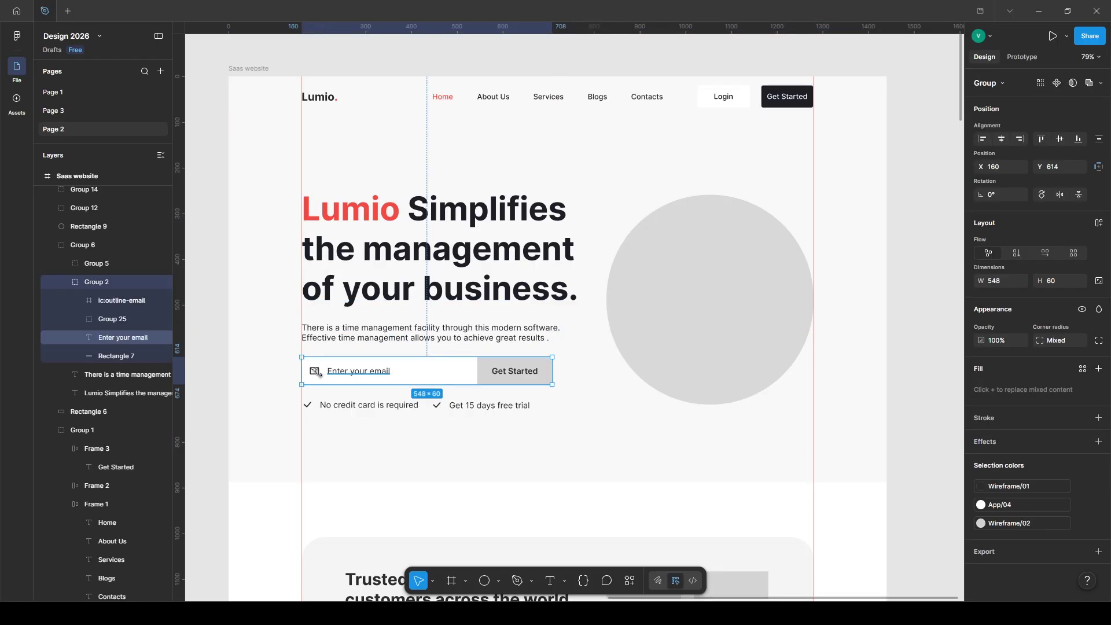
shift+click(315, 370)
scroll(1017, 505, down, 2)
click(1009, 531)
key(Escape)
Step: Fill the rectangle of the Get Started button in the email field with the red colour style 04
click(515, 371)
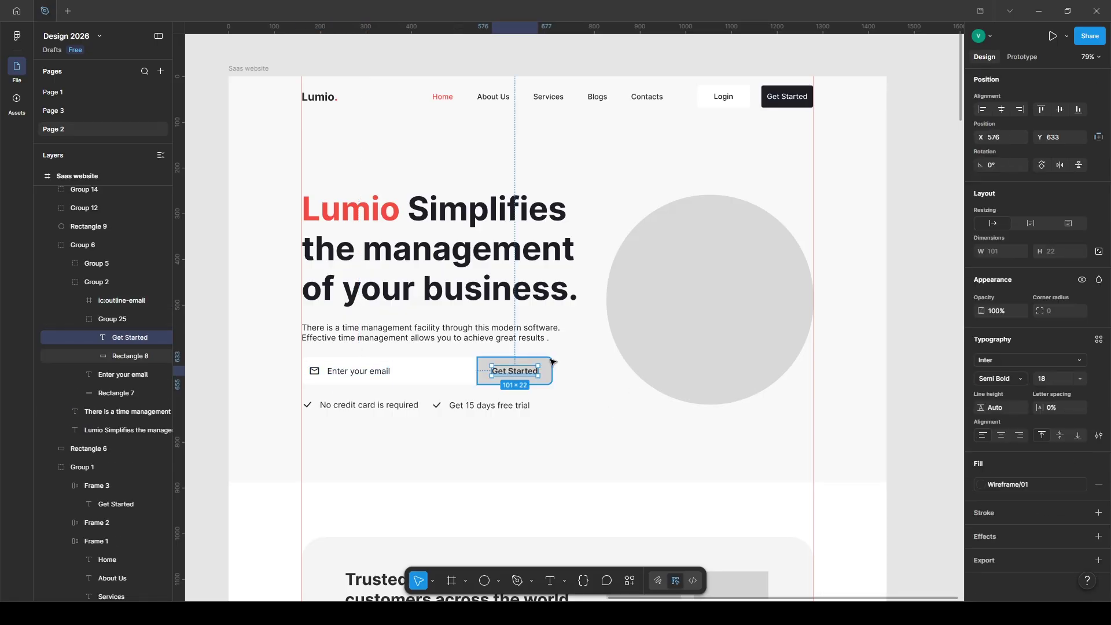
double_click(515, 371)
click(1012, 332)
scroll(872, 429, up, 2)
click(870, 409)
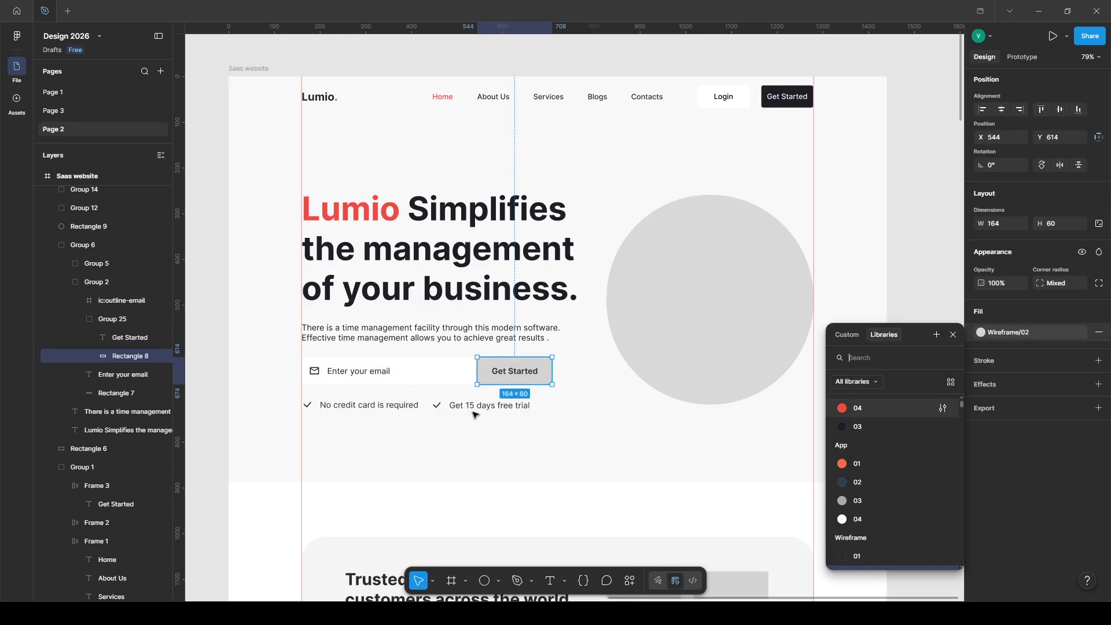
Step: Apply the white App/04 colour style to the label of the email field's Get Started button
click(520, 371)
click(1032, 483)
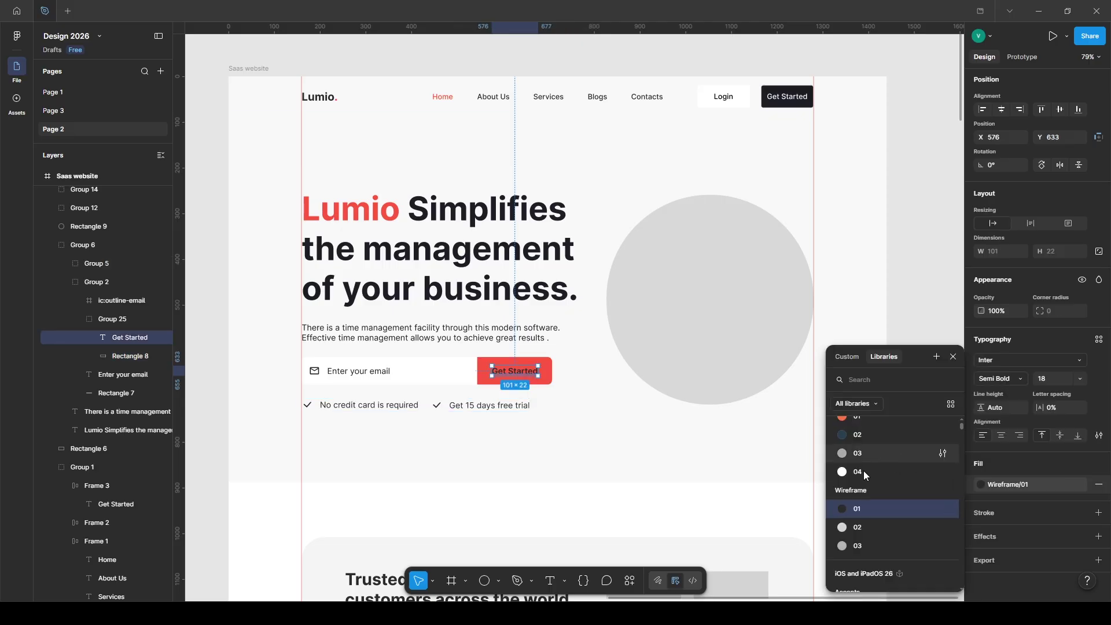
click(871, 471)
Step: Apply the red colour style 04 to both check mark icons below the email field
ctrl+click(350, 405)
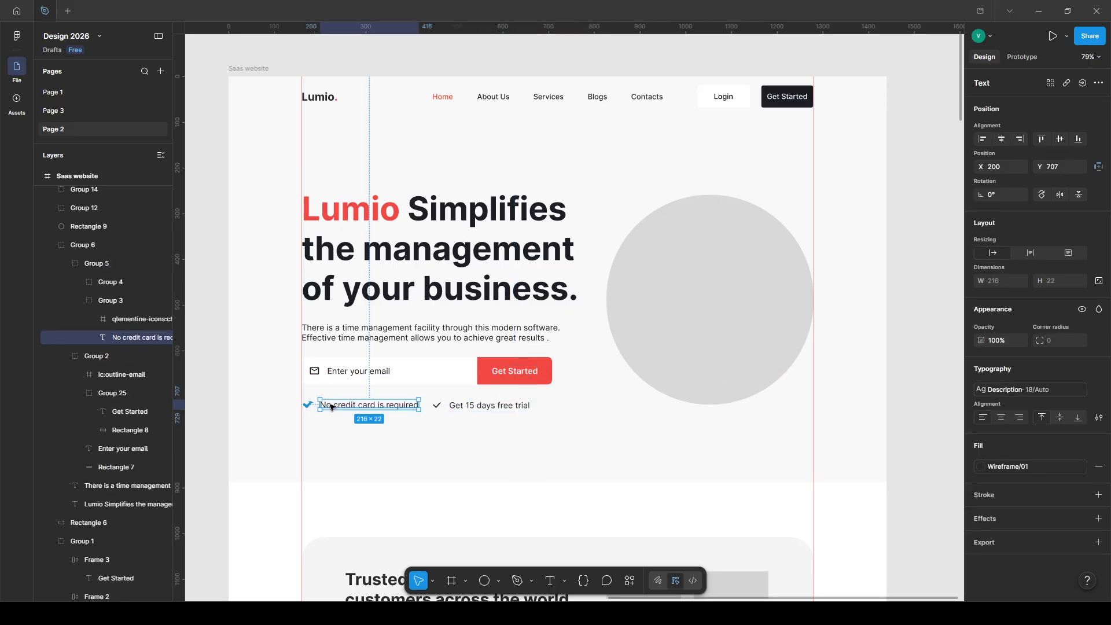
ctrl+click(308, 405)
ctrl+shift+click(438, 405)
click(1012, 355)
scroll(912, 430, down, 3)
click(890, 425)
Step: Recolour the "No credit card is required" and "Get 15 days free trial" texts with the dark colour style
ctrl+click(381, 405)
ctrl+shift+click(496, 408)
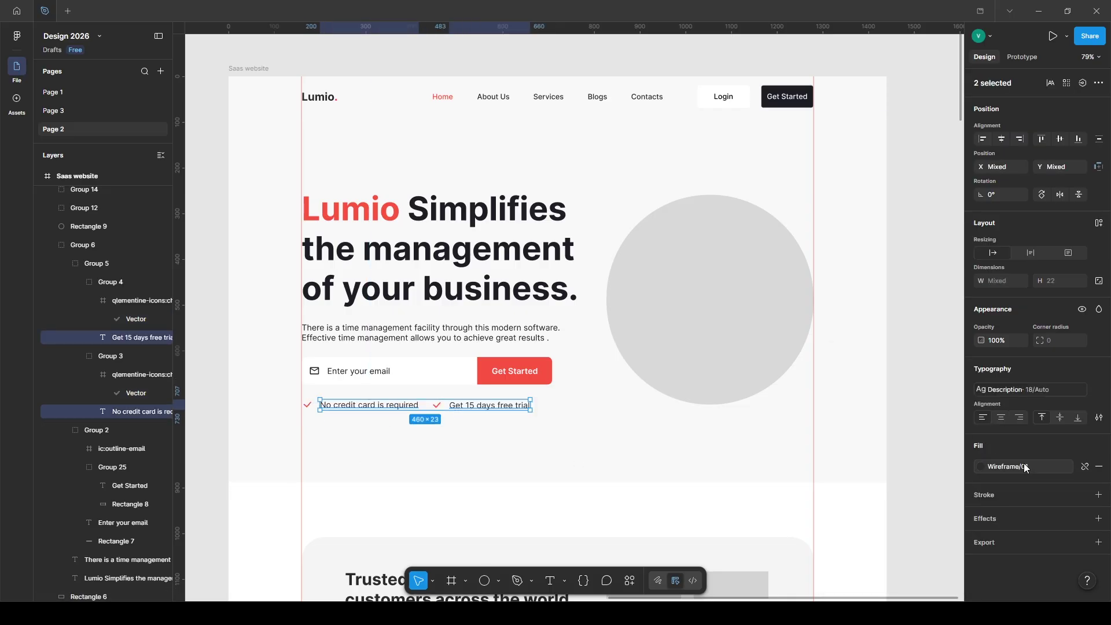
click(1011, 465)
scroll(936, 456, up, 2)
click(891, 290)
Step: Fill the large hero circle with the dark colour style 03
click(710, 298)
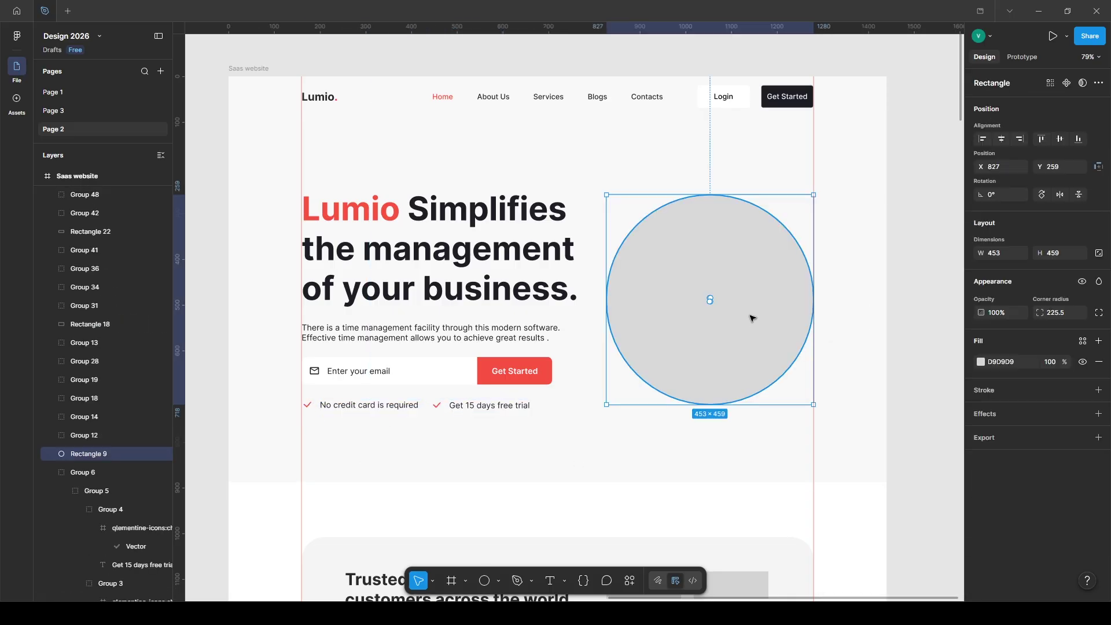
click(1081, 343)
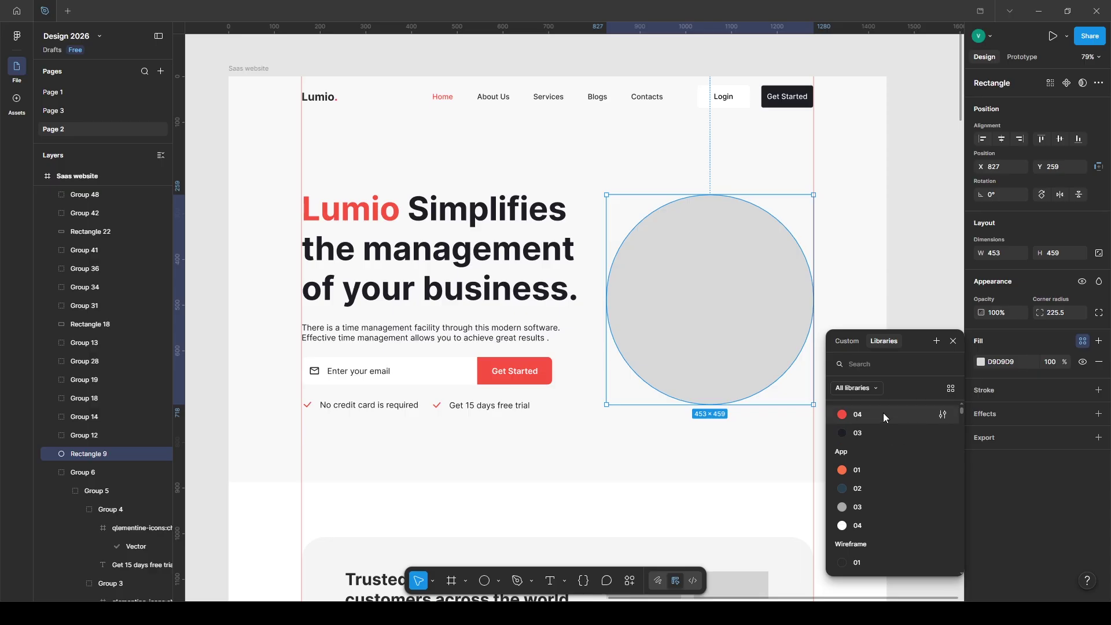
click(883, 432)
Step: Paste the image of the woman with the laptop, resized and placed over the dark hero circle
key(ctrl+v)
drag(676, 451, 656, 427)
drag(561, 300, 721, 293)
Step: Shrink the Total Visitors card image to about 259 × 240, tilted and placed beside the woman's shoulder
scroll(721, 293, left, 1)
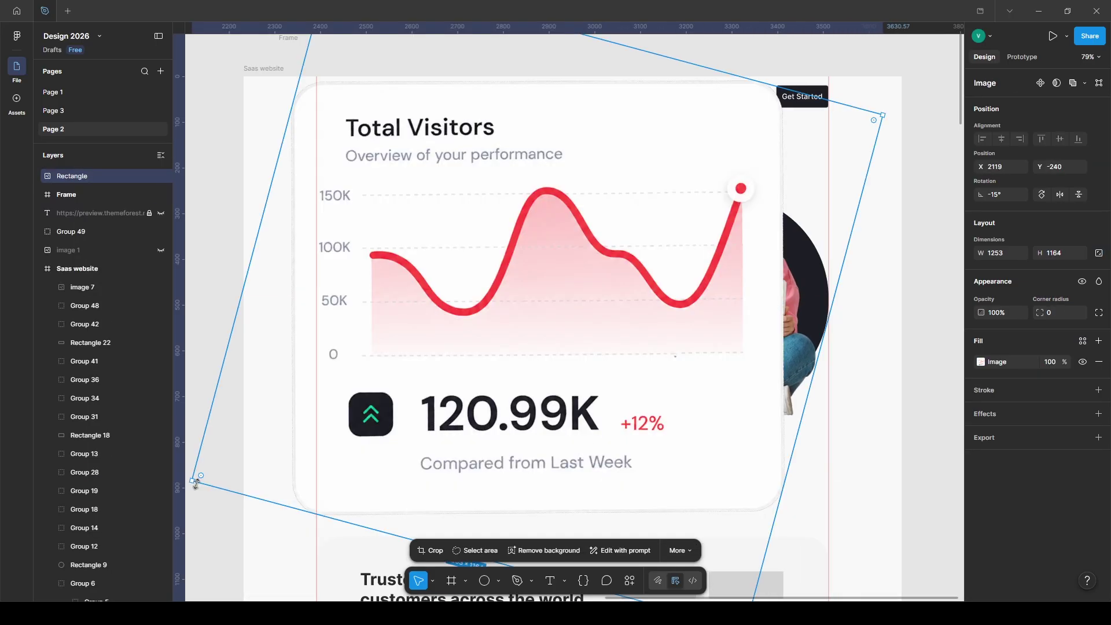
drag(199, 483, 584, 385)
drag(460, 327, 752, 279)
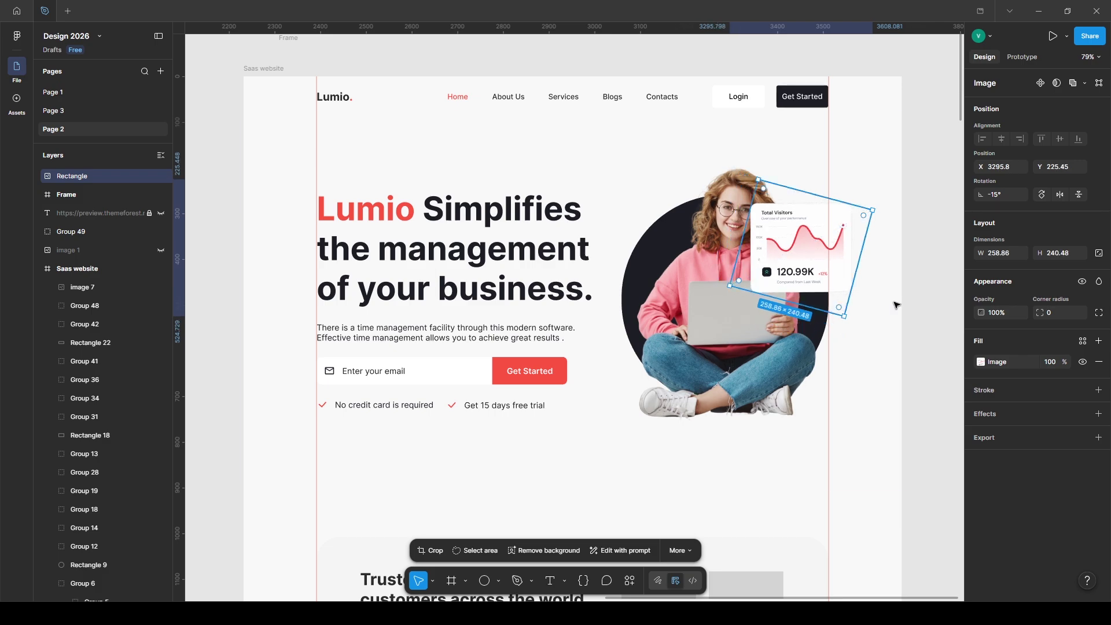
drag(848, 323, 872, 312)
drag(799, 236, 808, 199)
Step: Move the Total Visitors image into the Saas website frame beneath the woman's image and delete the leftover Frame layer
click(38, 269)
drag(73, 176, 99, 267)
click(66, 175)
key(Delete)
Step: Slightly reduce the Total Visitors card and reposition it behind the woman's shoulder
click(833, 197)
drag(869, 155, 856, 168)
drag(814, 198, 807, 206)
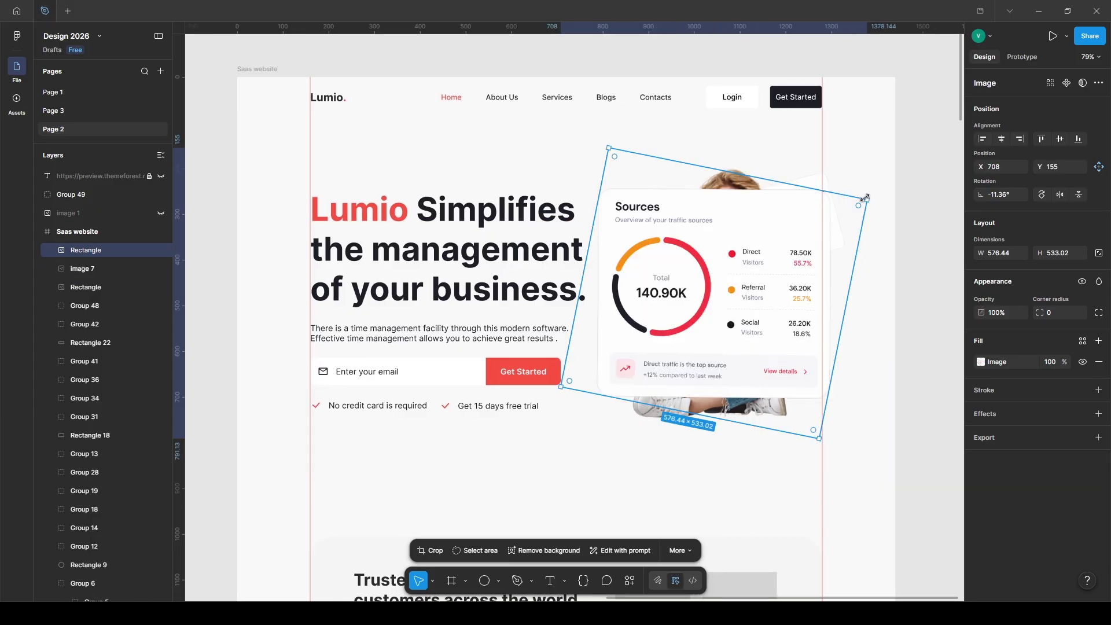
Step: Shrink the Sources card image, reset its rotation to 0 and place it at the circle's lower-left edge
drag(868, 199, 703, 287)
click(1001, 194)
text(0)
key(Return)
drag(642, 339, 655, 401)
Step: Paste the black scribble image and place it above and to the left of the hero headline
key(ctrl+v)
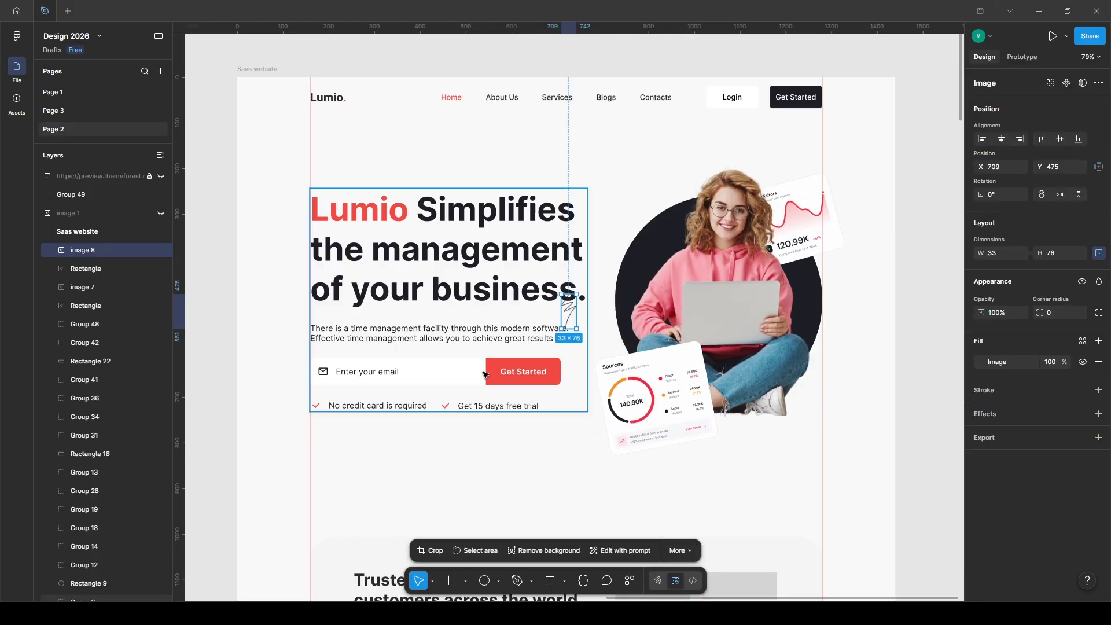
drag(569, 324, 328, 178)
drag(665, 168, 603, 177)
drag(275, 220, 276, 209)
click(220, 248)
Step: Draw a wavy Pen path about 600 × 155 from the Sources card leftward below the hero text
key(p)
click(715, 422)
drag(616, 479, 538, 471)
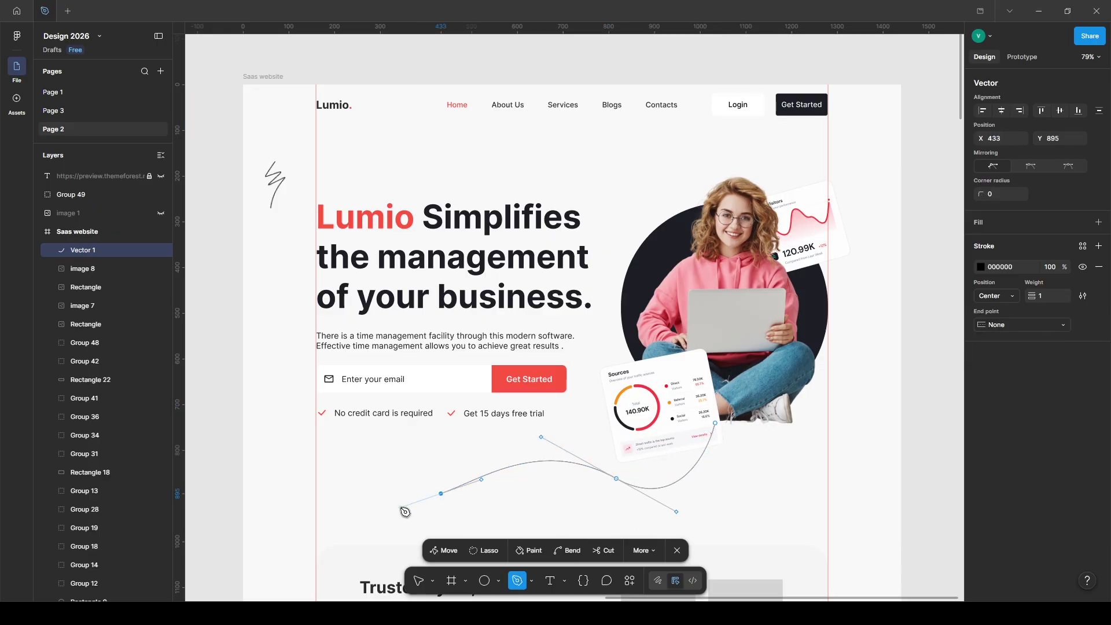
key(Escape)
Step: Give the wavy path a linear gradient stroke based on colour style 04, with a weight of 5
click(1083, 247)
click(909, 317)
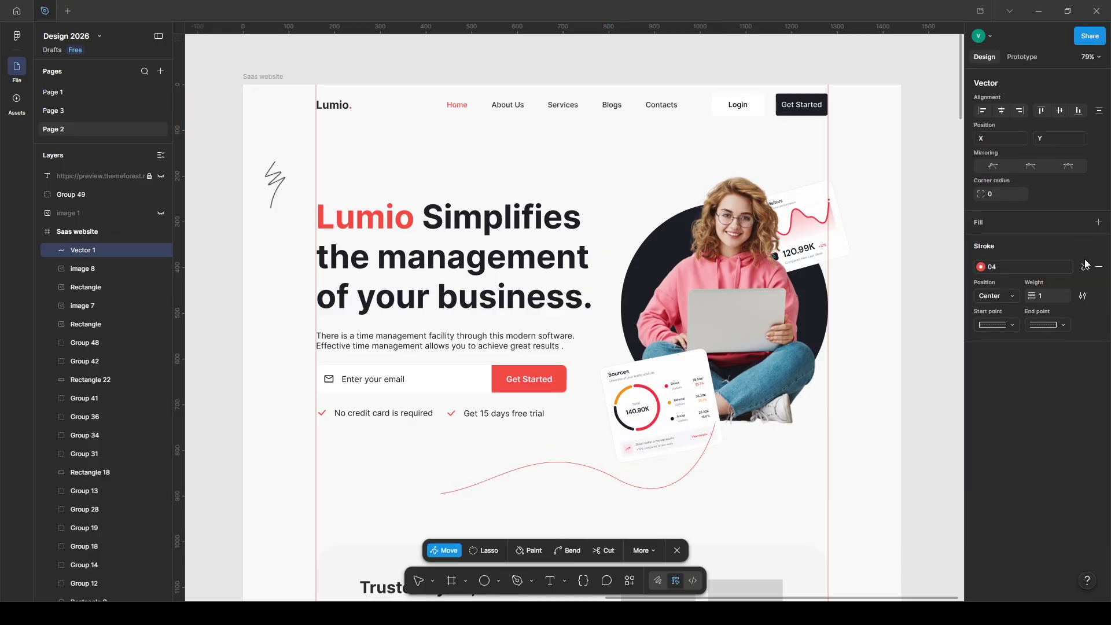
click(980, 267)
click(853, 292)
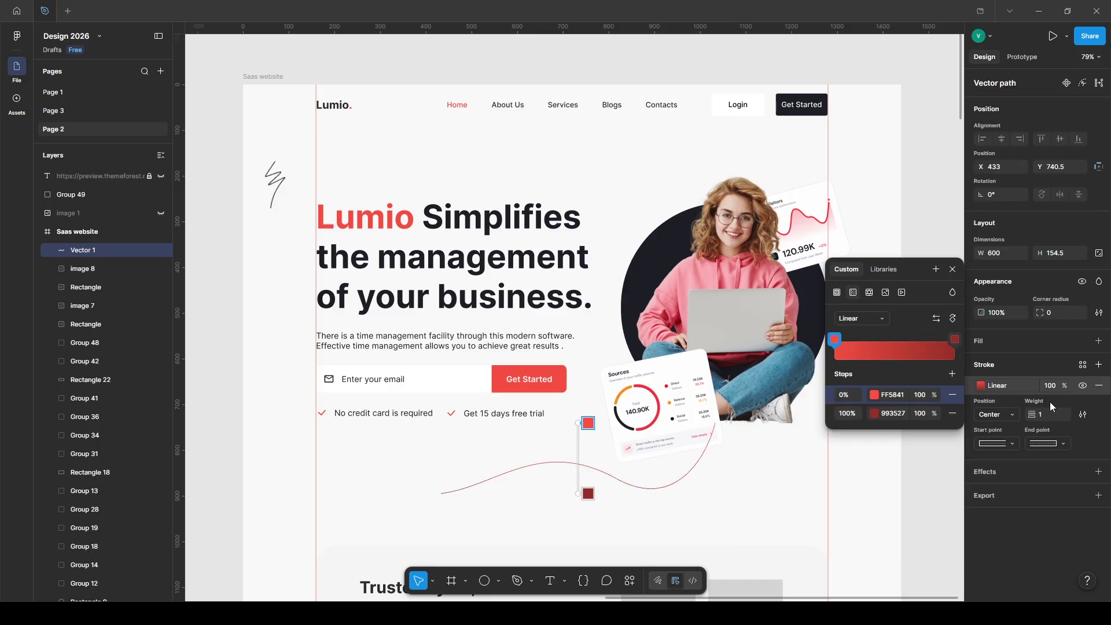
Step: Set the gradient's end stop to FFFFFF and orient the fade from the Sources card toward the path's left end
click(891, 412)
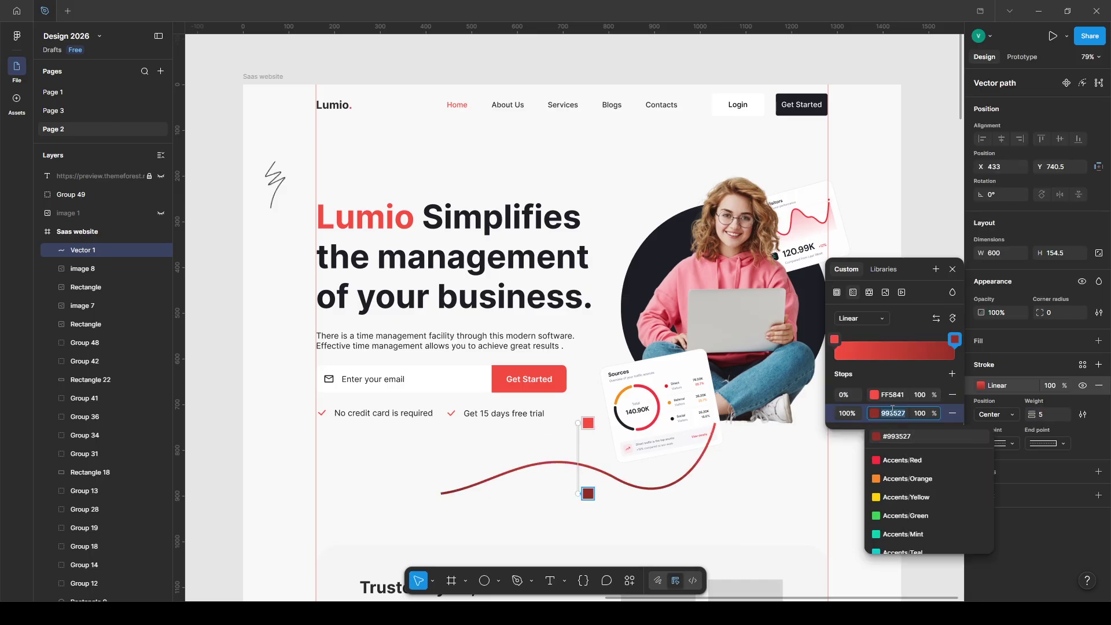
text(ff)
click(952, 319)
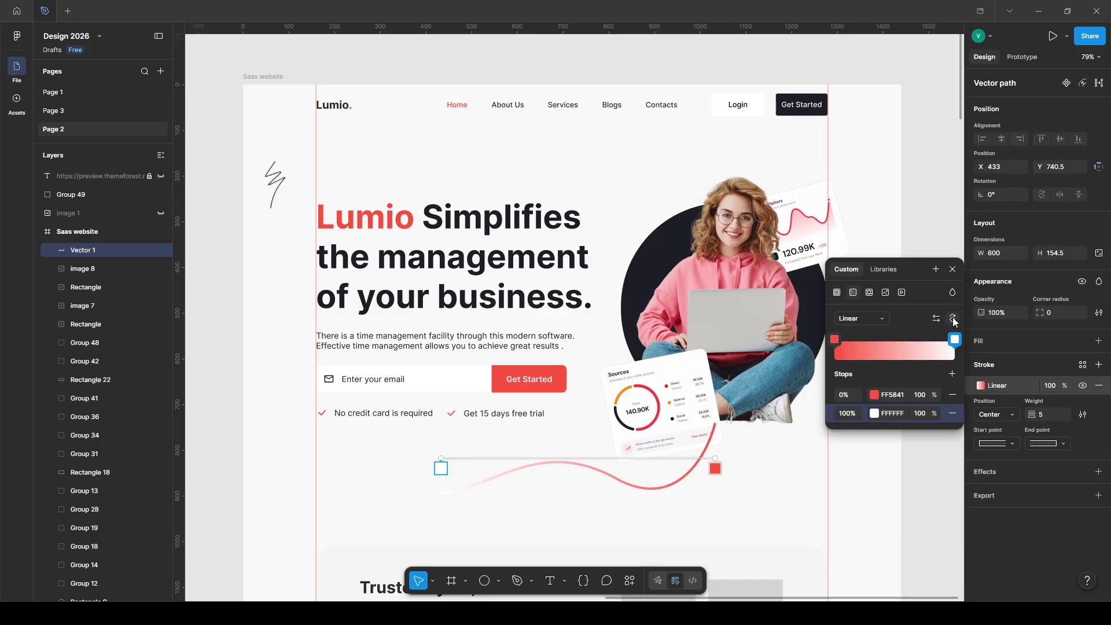
drag(710, 437, 711, 436)
mouse_move(440, 458)
mouse_down()
mouse_move(442, 481)
mouse_move(518, 485)
mouse_move(475, 494)
mouse_up()
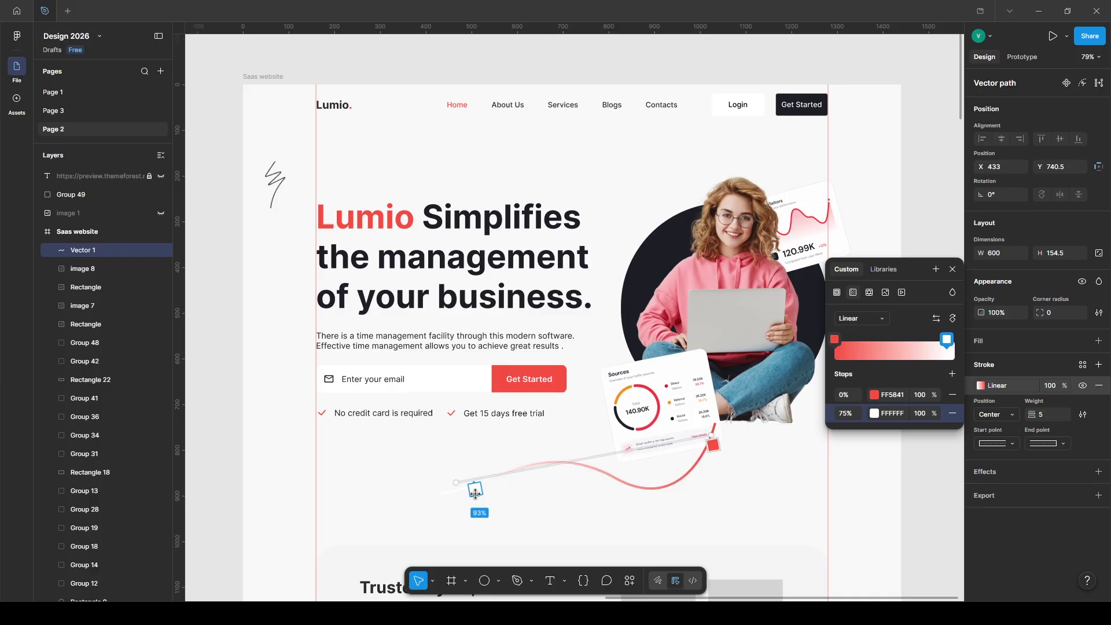
Step: Set the wavy path's opacity to 50% and tuck it behind the Sources card, beneath the woman's image layer
click(896, 497)
click(621, 481)
key(5)
drag(76, 307, 76, 308)
drag(676, 482, 669, 478)
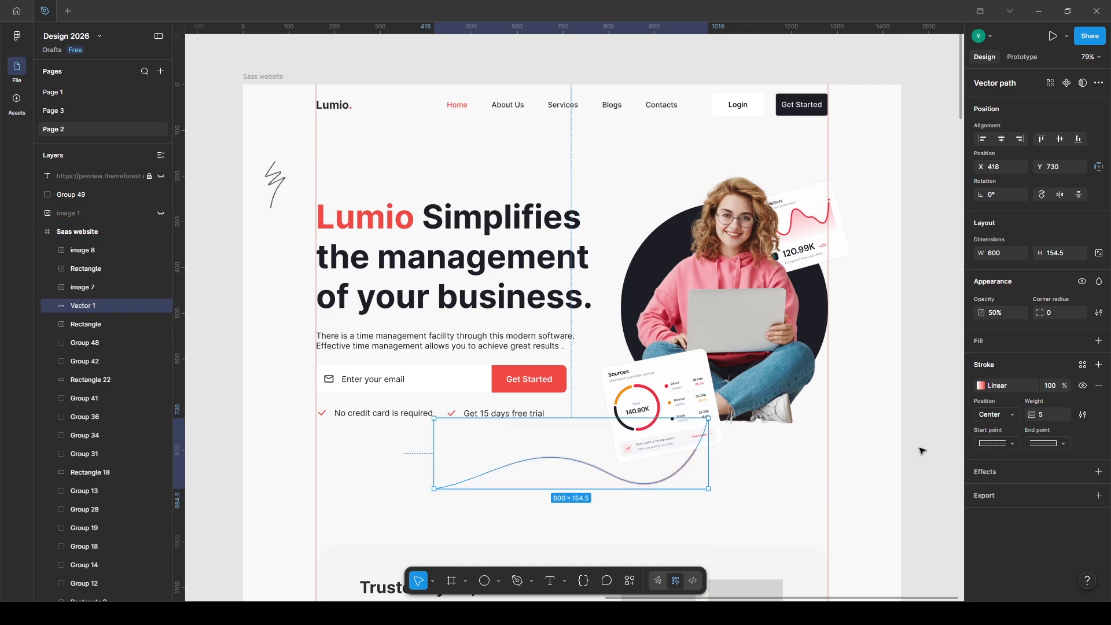
Step: Place a smaller copy of the wavy path, about 359 × 92, beside the circle, running off the frame's right edge
click(920, 448)
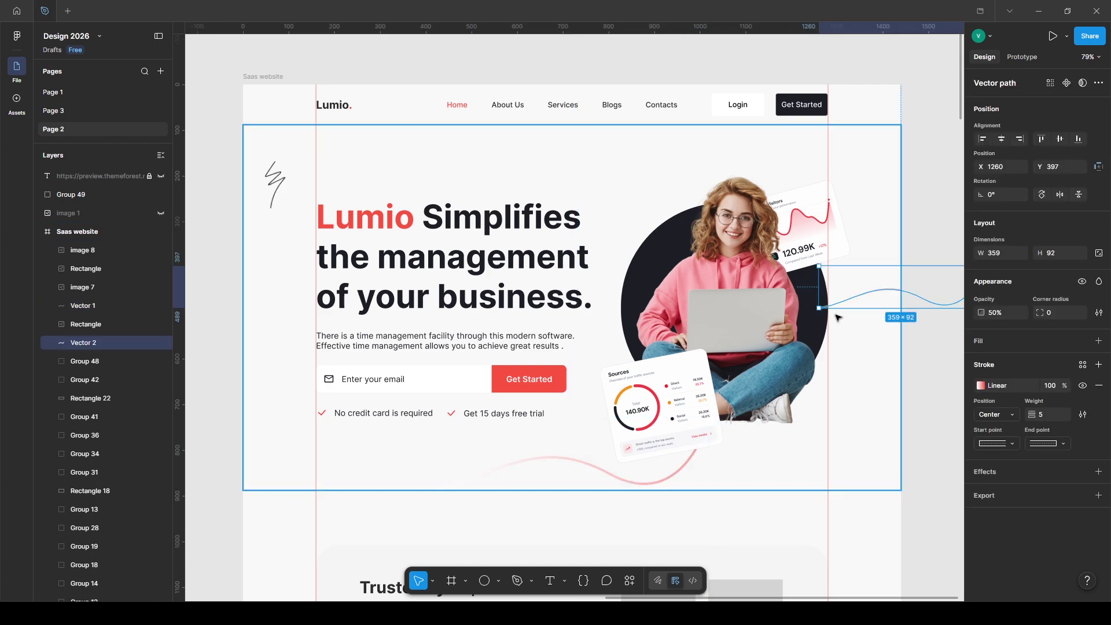
drag(820, 308, 891, 309)
click(900, 391)
Step: Fill the rounded background rectangle of the trust section with colour style 04
scroll(923, 463, down, 7)
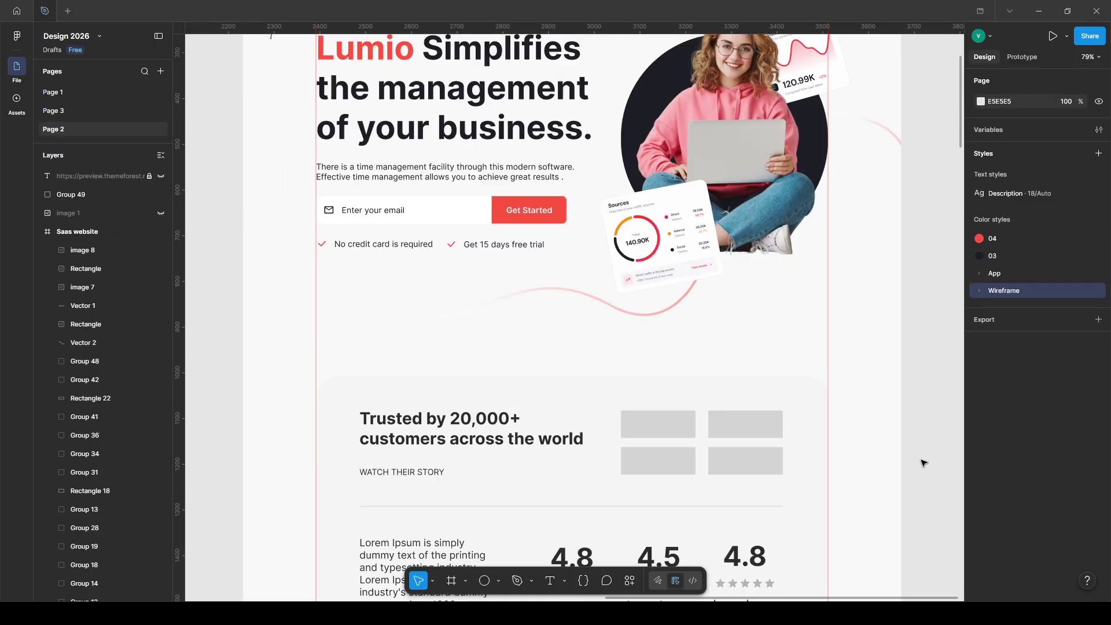
click(634, 238)
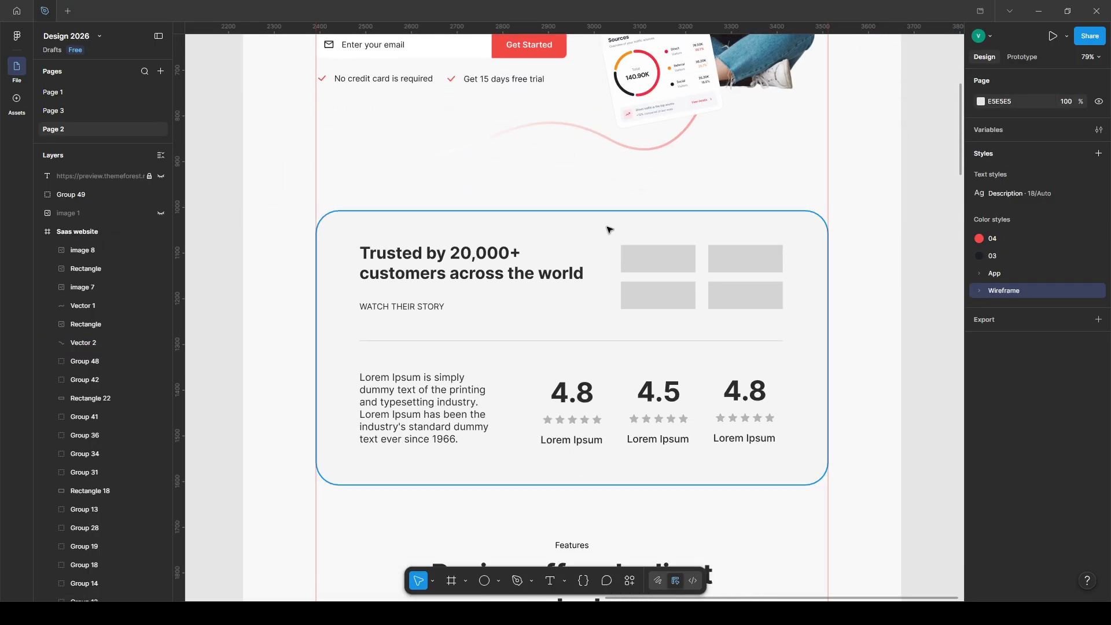
click(1082, 345)
click(900, 415)
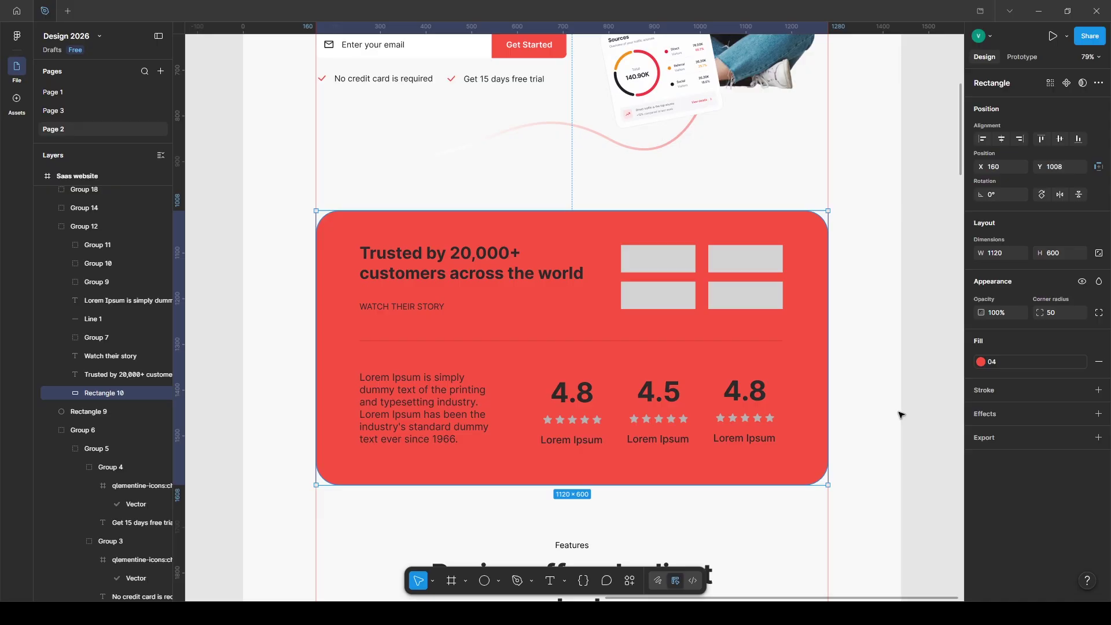
Step: Apply the App/04 fill to the "Trusted by 20,000+" heading and the "WATCH THEIR STORY" line
click(446, 259)
shift+click(401, 306)
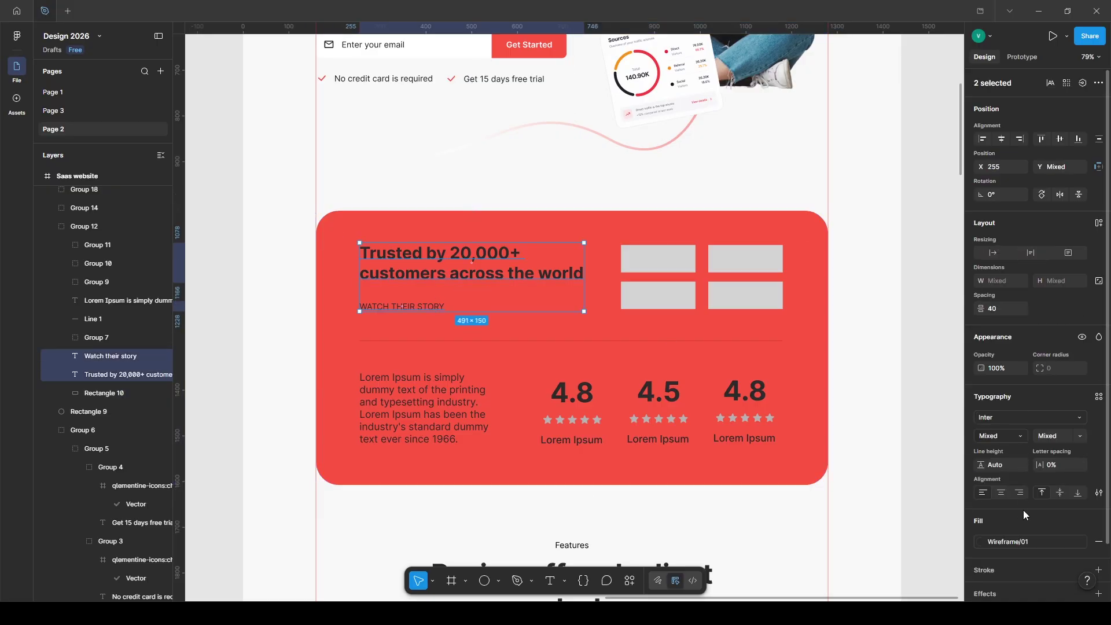
click(1019, 541)
click(856, 525)
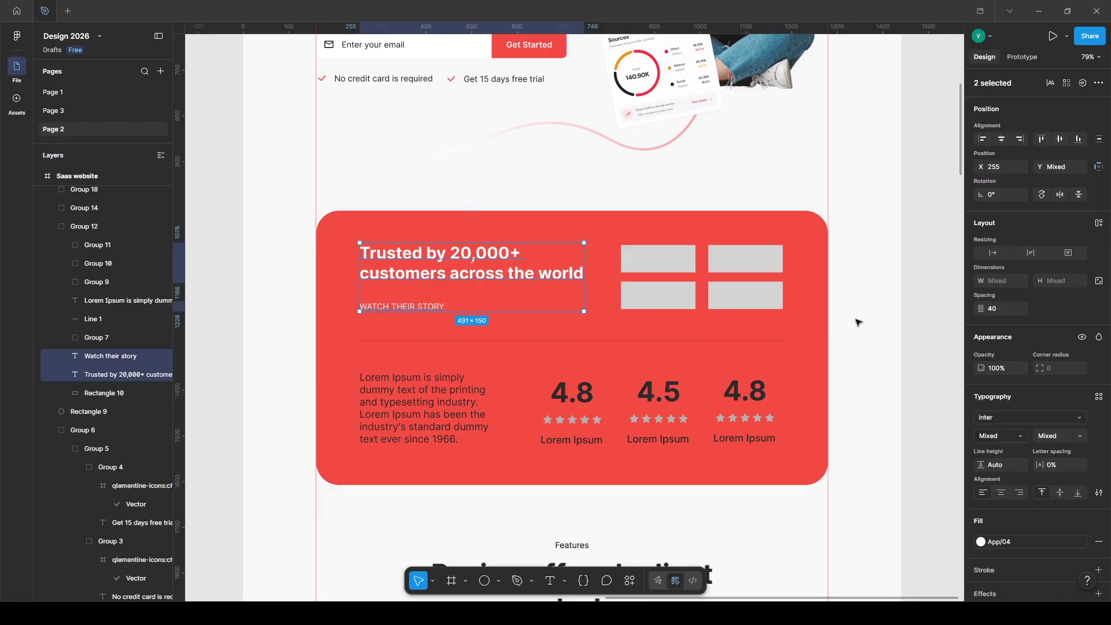
key(Escape)
Step: Delete the four grey logo placeholders in the trust section
ctrl+click(741, 265)
ctrl+shift+click(735, 304)
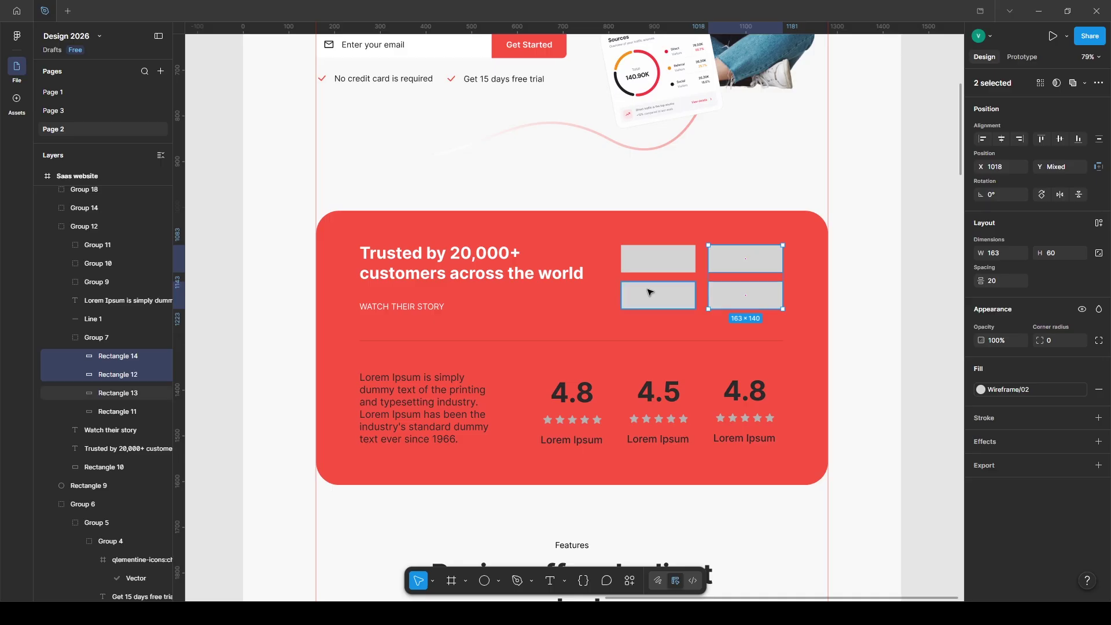
ctrl+shift+click(650, 294)
ctrl+shift+click(653, 267)
key(Delete)
Step: Paste the white askimat and Nutrilix logo images side by side in the upper row beside the trust heading
key(ctrl+v)
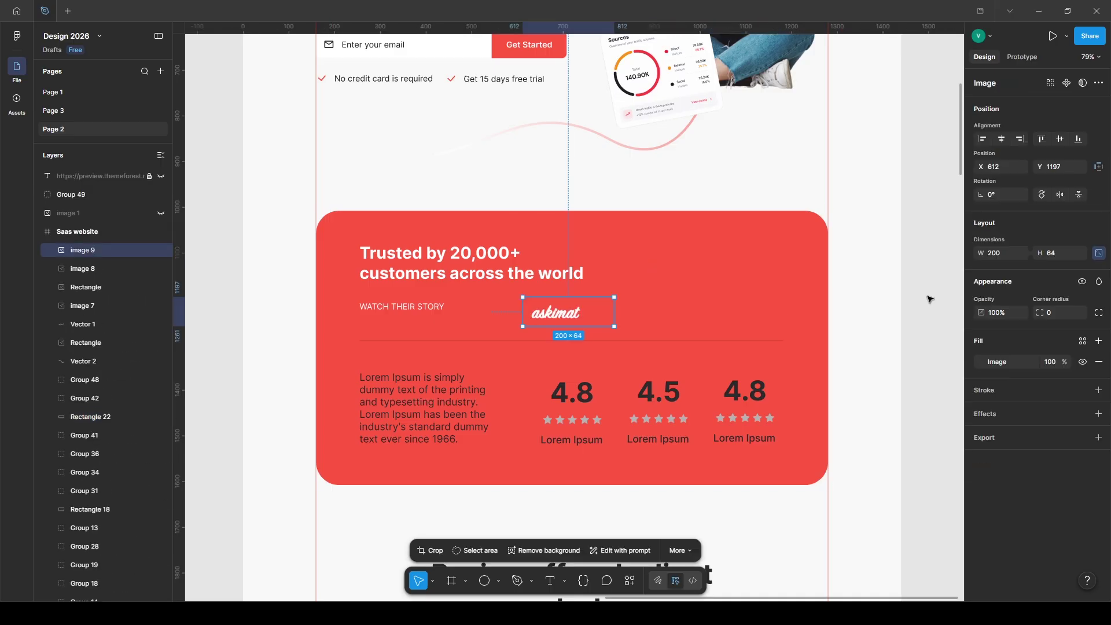
drag(549, 313, 637, 253)
key(ctrl+v)
drag(614, 312, 738, 258)
Step: Paste the Upglam and Investify logo images as a second row beneath askimat and Nutrilix
click(920, 329)
key(ctrl+v)
drag(564, 314, 647, 310)
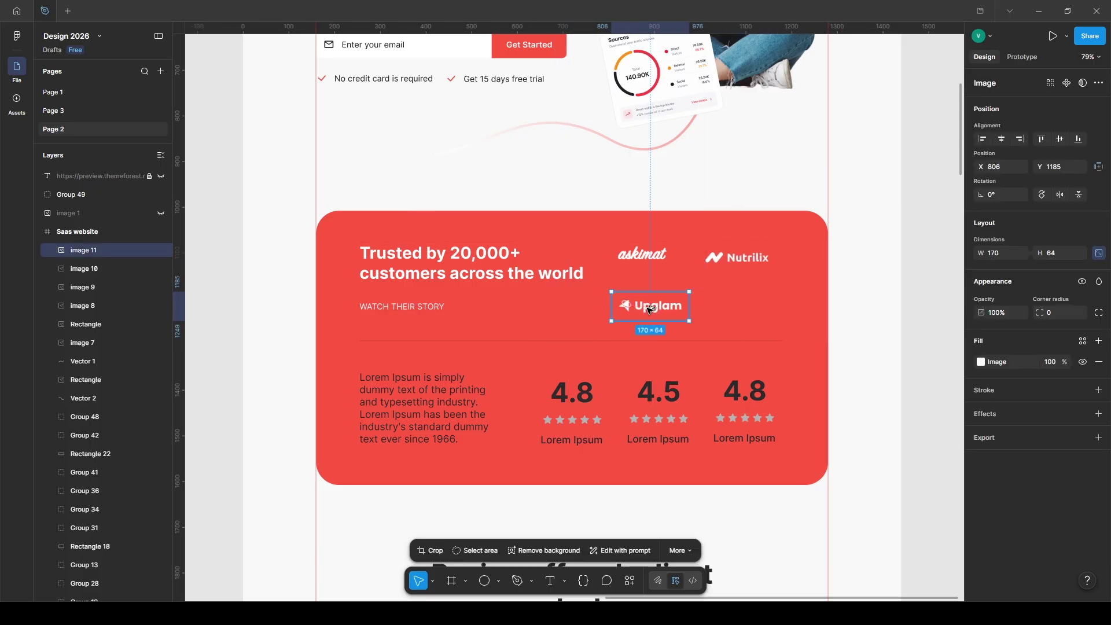
key(ctrl+v)
drag(549, 312, 738, 298)
drag(656, 311, 649, 299)
Step: Align the askimat and Nutrilix logos along their top edges and fine-tune the Investify logo's position beneath Nutrilix
click(729, 259)
shift+click(638, 264)
key(alt+w)
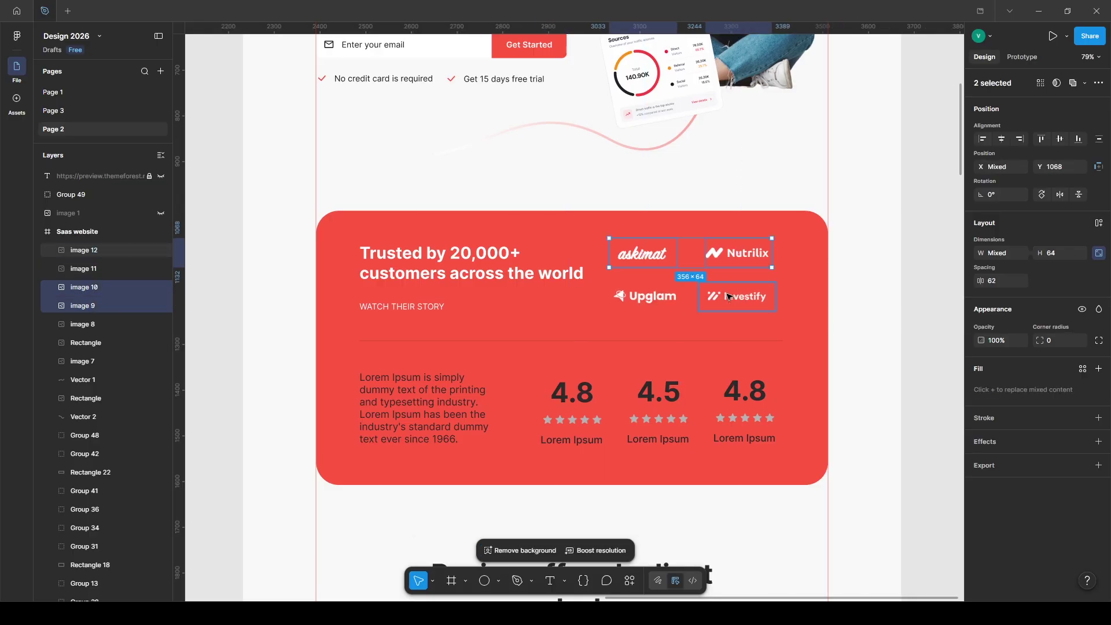
click(758, 284)
drag(751, 297, 754, 297)
Step: Group the askimat, Nutrilix, Upglam and Investify logos together
click(659, 284)
shift+click(659, 259)
shift+click(722, 257)
shift+click(744, 295)
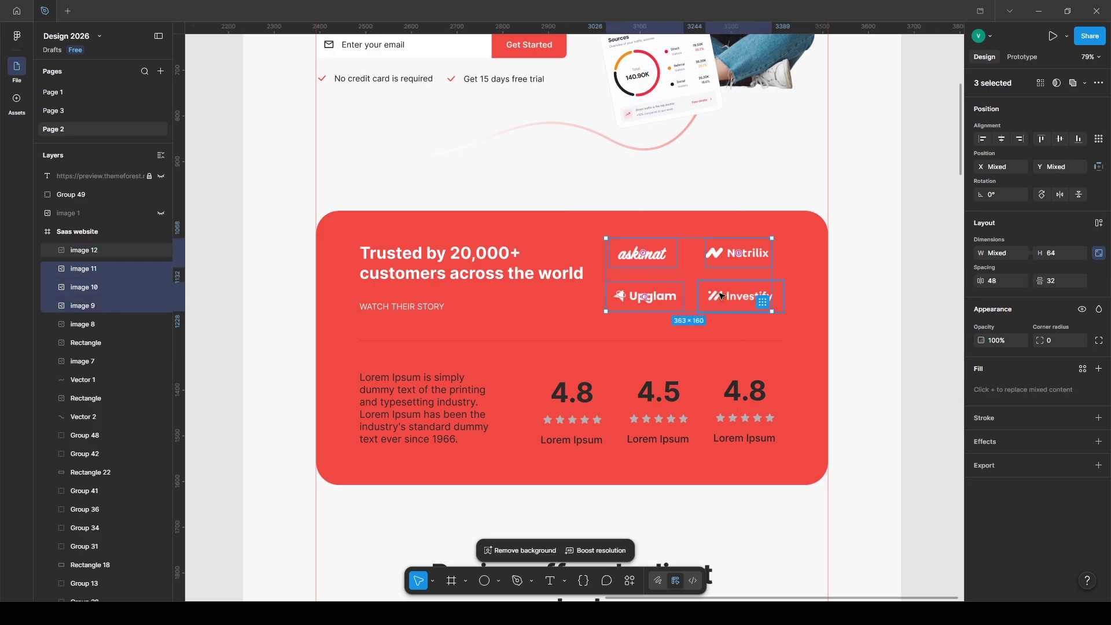
key(ctrl+g)
Step: Paste the black scribble image and place it just above the red card, near its upper right corner
click(918, 283)
key(ctrl+v)
mouse_move(561, 315)
mouse_down()
mouse_move(779, 196)
mouse_move(755, 174)
mouse_up()
Step: Set the card's paragraph to "Delivering reliable solutions and exceptional service that businesses trust every day. Join thousands of satisfied customers who choose quality, performance, and support."
double_click(439, 415)
key(ctrl+a)
text(Delivering reliable solutions and exceptional service that businesses trust every day.  Join thousands of satisfied customers who choose quality, performance, and support.)
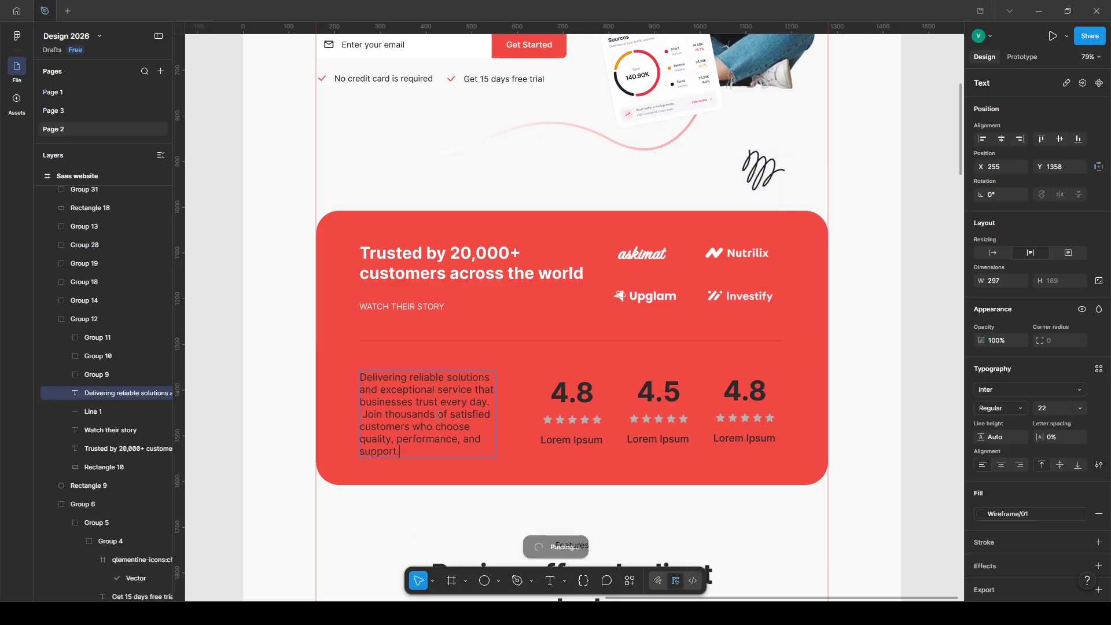
key(Escape)
Step: Widen the card's paragraph text box to 353 and apply the App/04 fill to it
drag(495, 424, 512, 425)
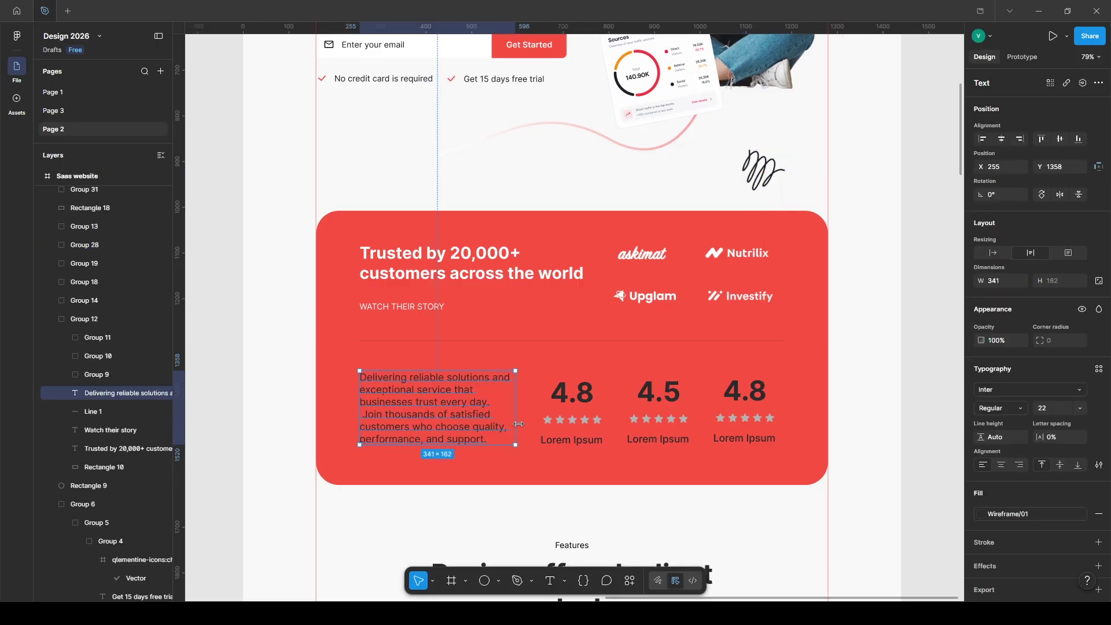
click(980, 513)
click(870, 474)
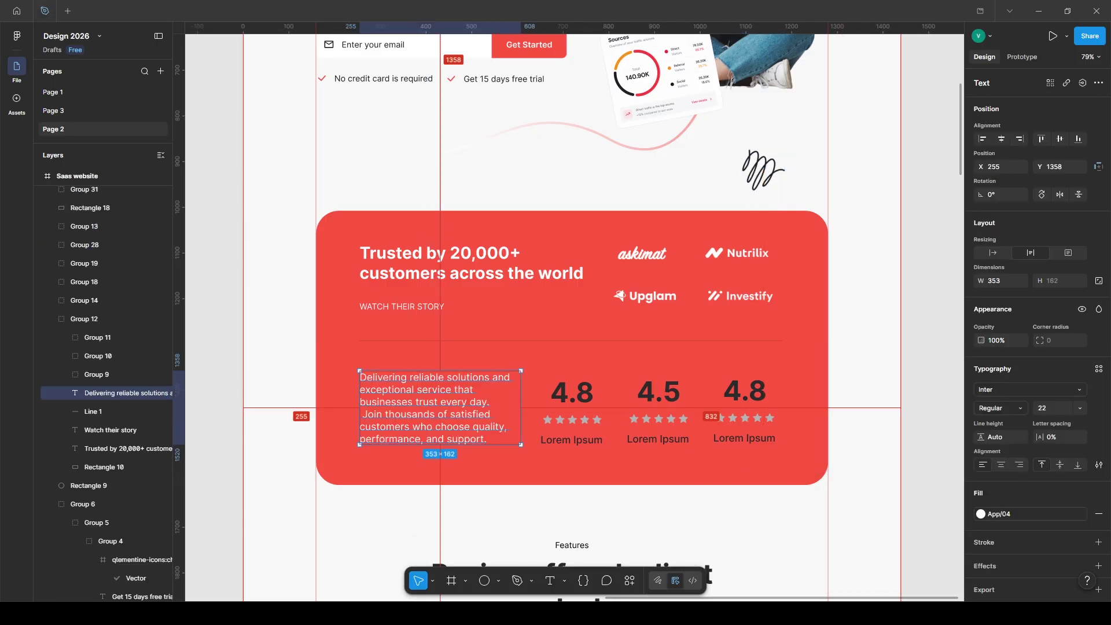
Step: Apply the App/04 fill to the first rating's 4.8 figure and recolour its five stars bright yellow
double_click(560, 392)
click(1011, 518)
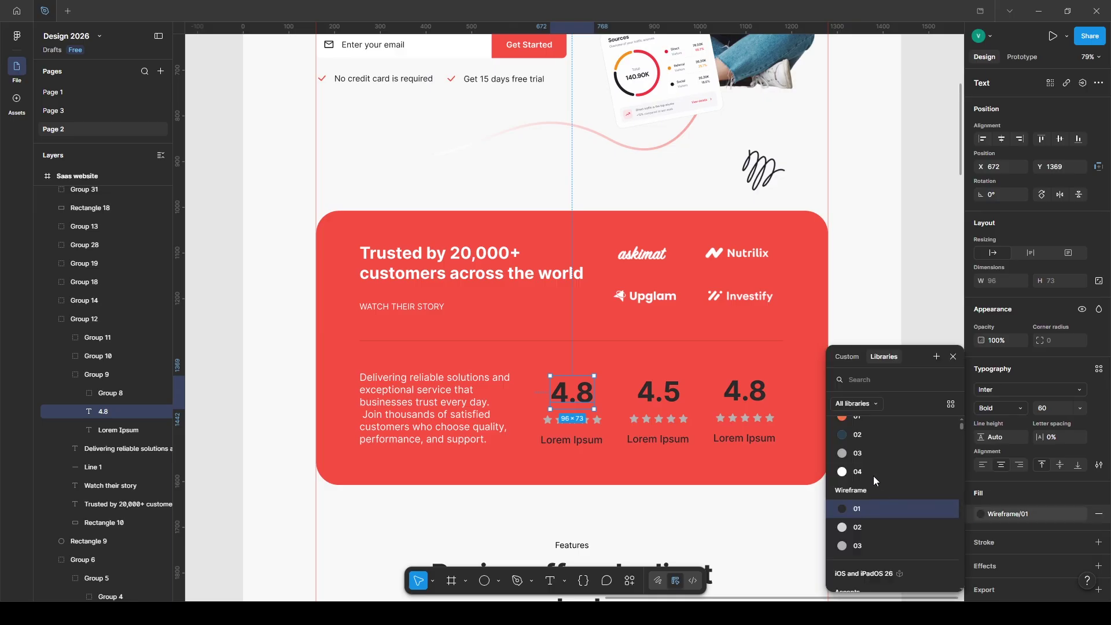
click(870, 477)
click(572, 422)
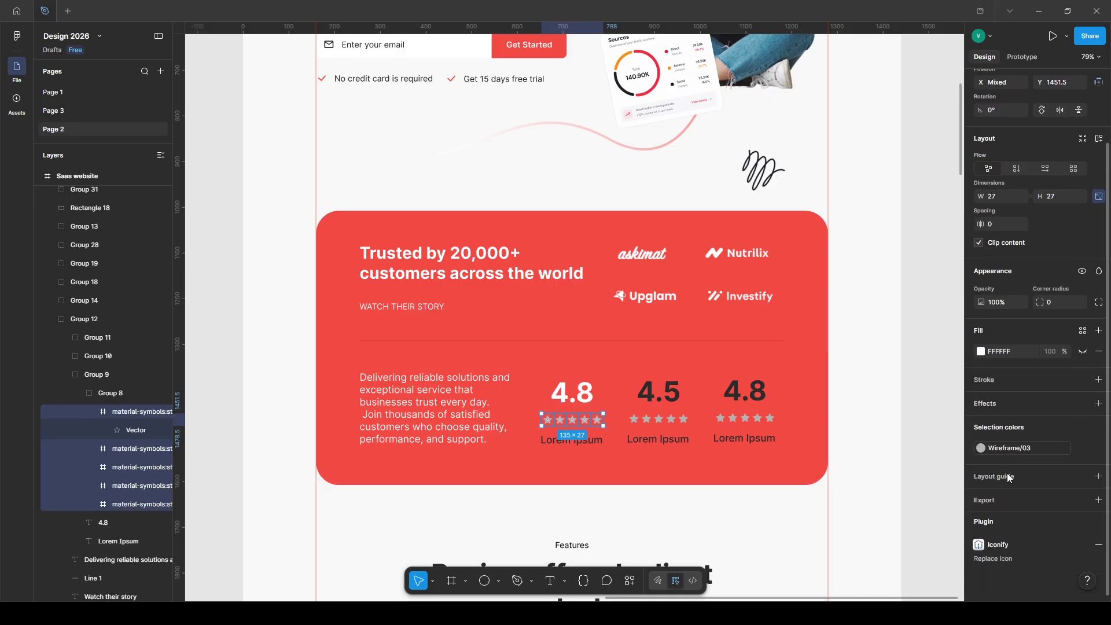
click(980, 448)
drag(864, 484, 874, 483)
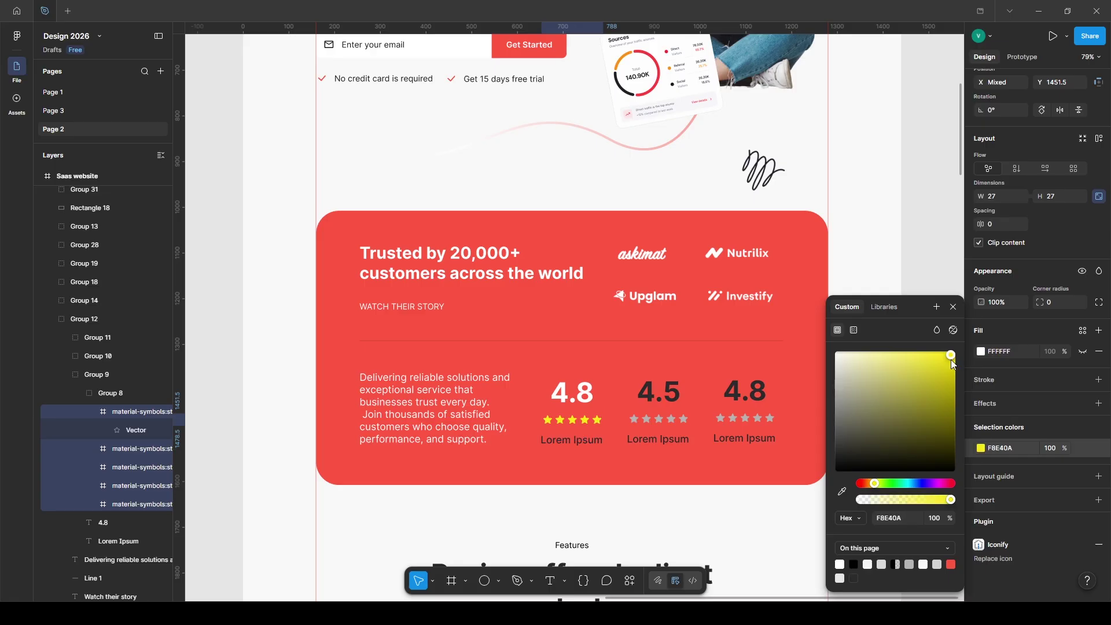
click(1004, 450)
click(946, 354)
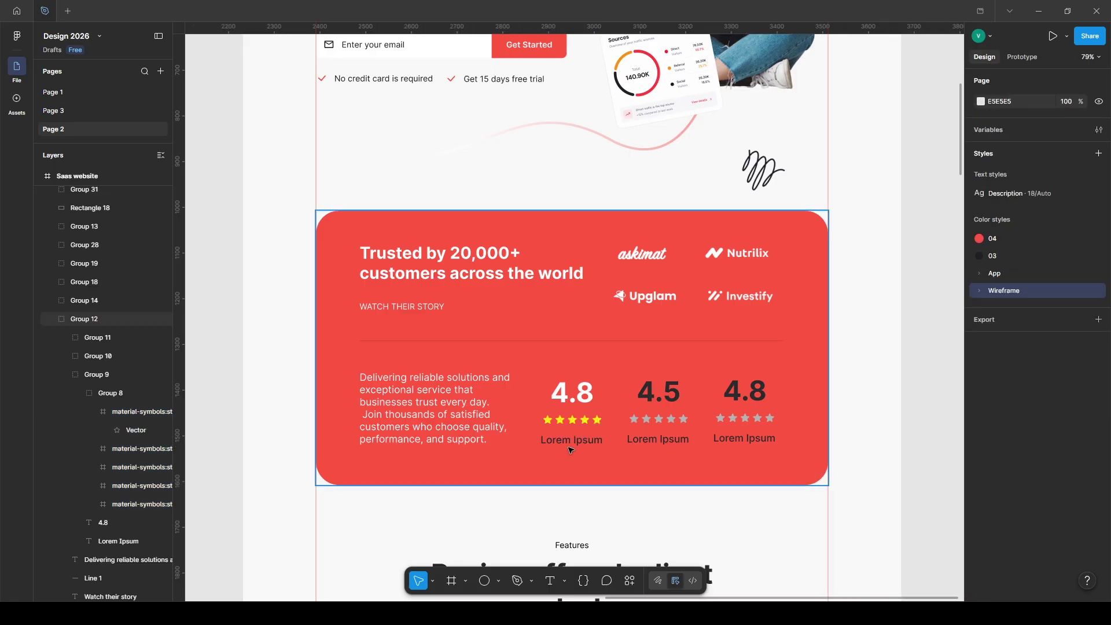
Step: Change the label under the first rating to "Trustpilot" and give it the App/04 fill
click(119, 541)
key(Return)
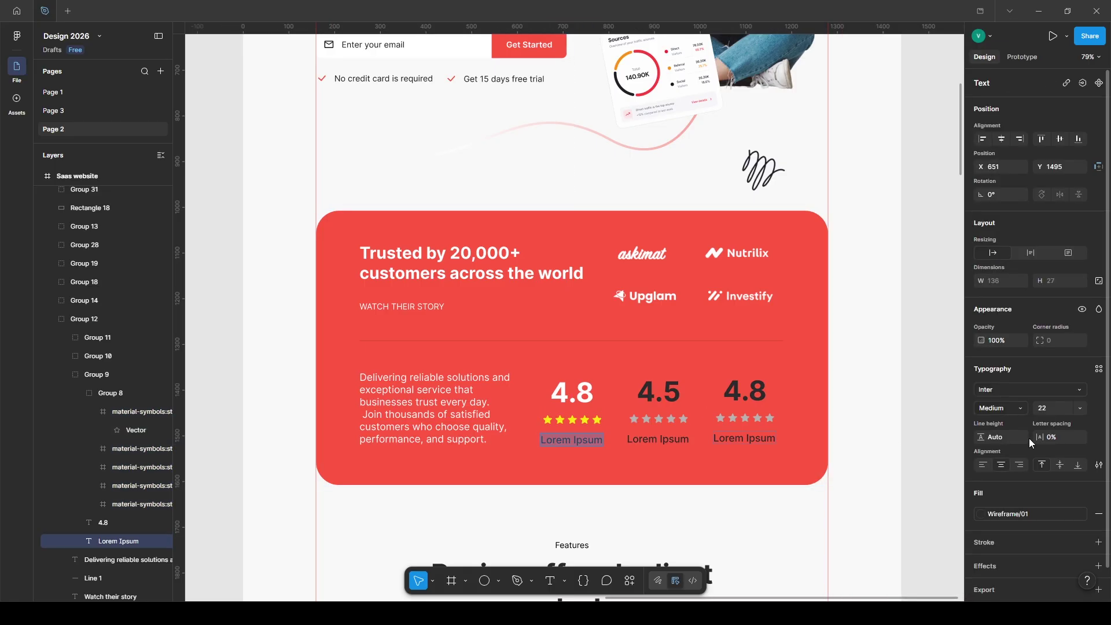
text(Trustpilot)
click(1007, 514)
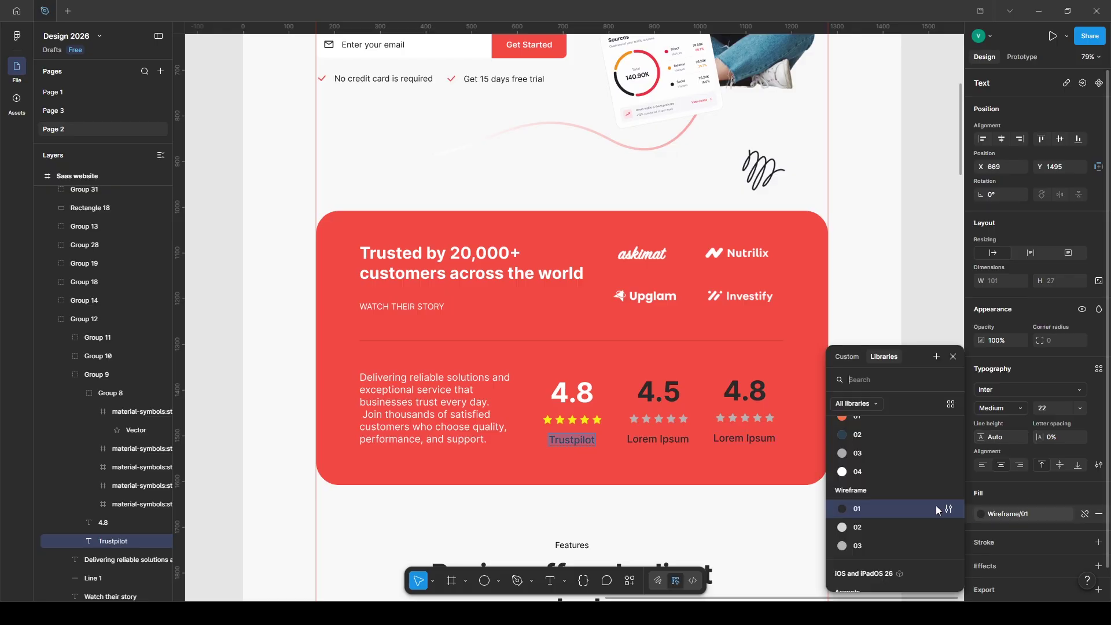
click(851, 476)
Step: Apply the App/04 fill to the 4.5 rating and give its stars the yellow sampled from the Trustpilot stars
double_click(658, 394)
click(1000, 513)
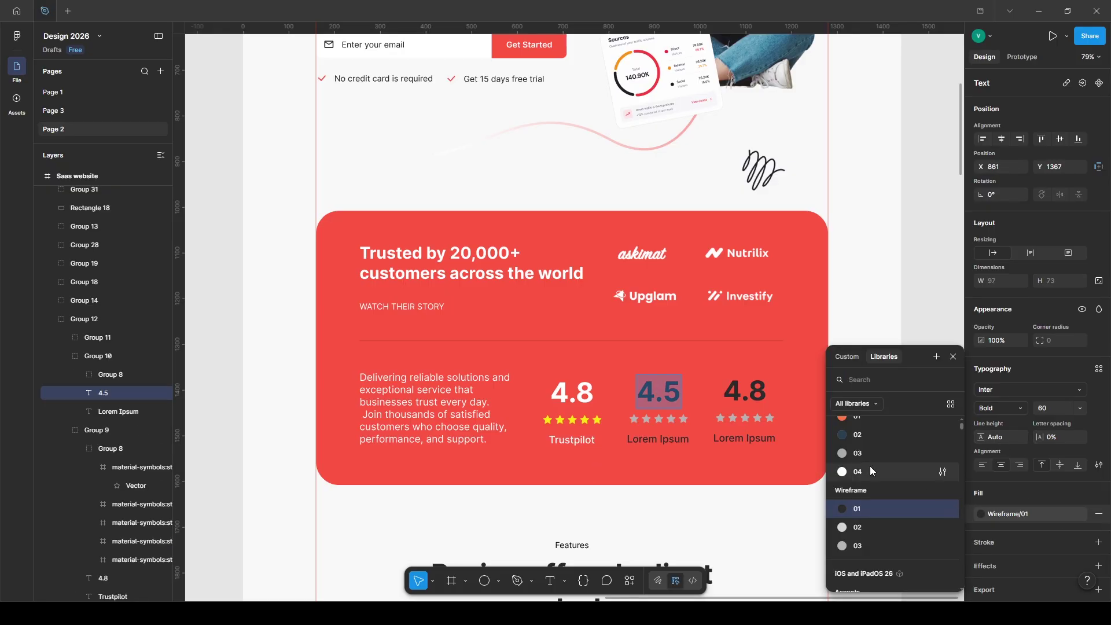
click(870, 470)
click(658, 418)
click(1003, 516)
click(1082, 514)
click(980, 513)
click(842, 492)
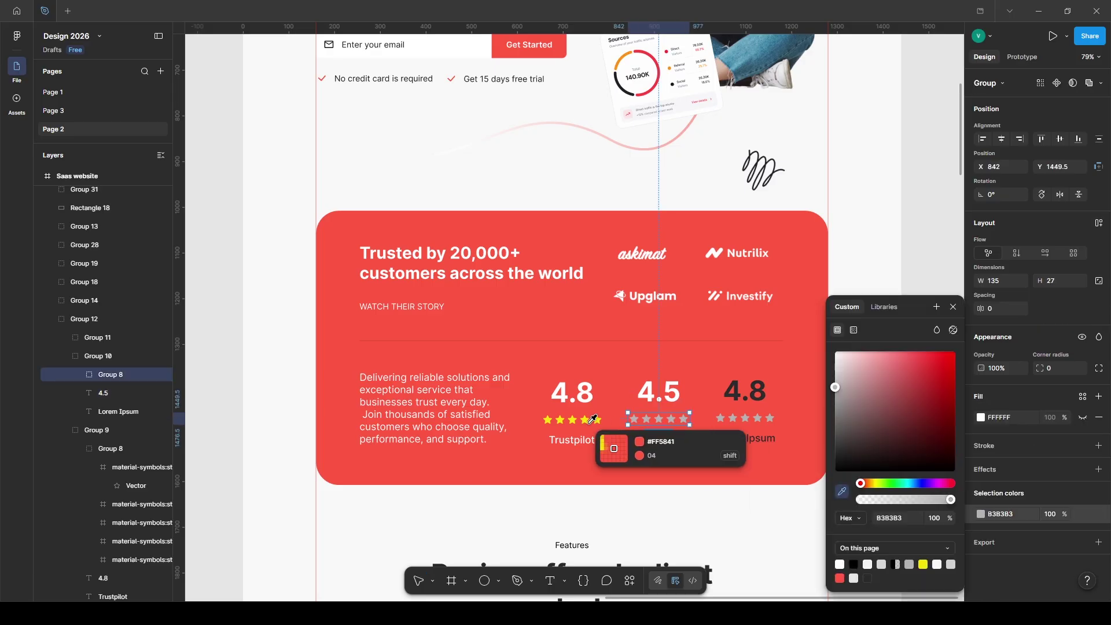
click(591, 418)
Step: Change the label under the 4.5 rating to "Capterra" and give it the App/04 fill
click(659, 439)
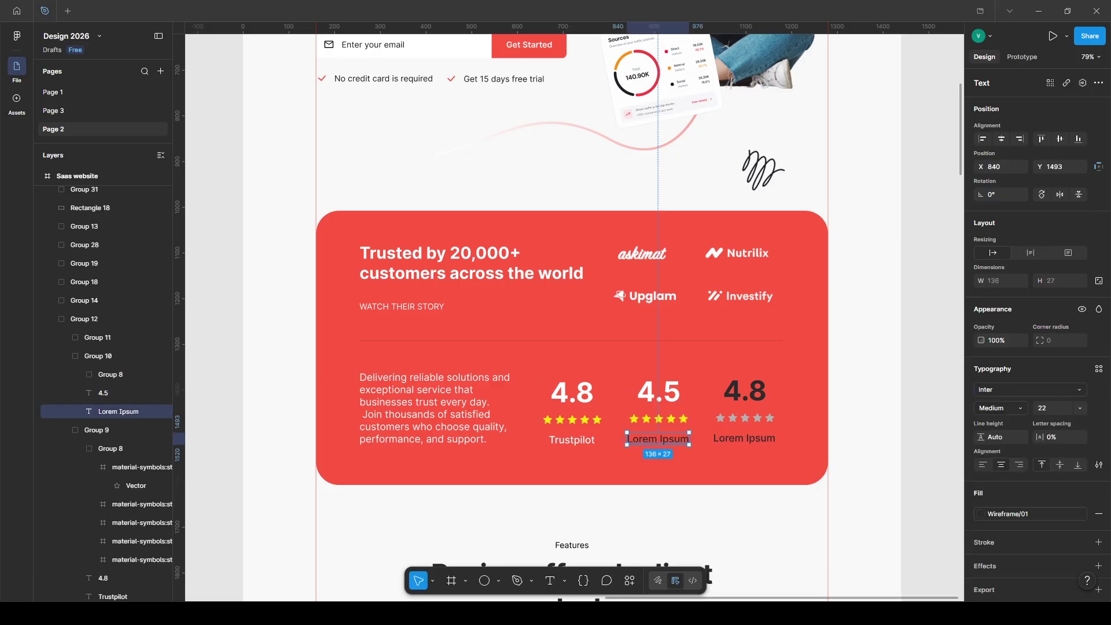
double_click(657, 439)
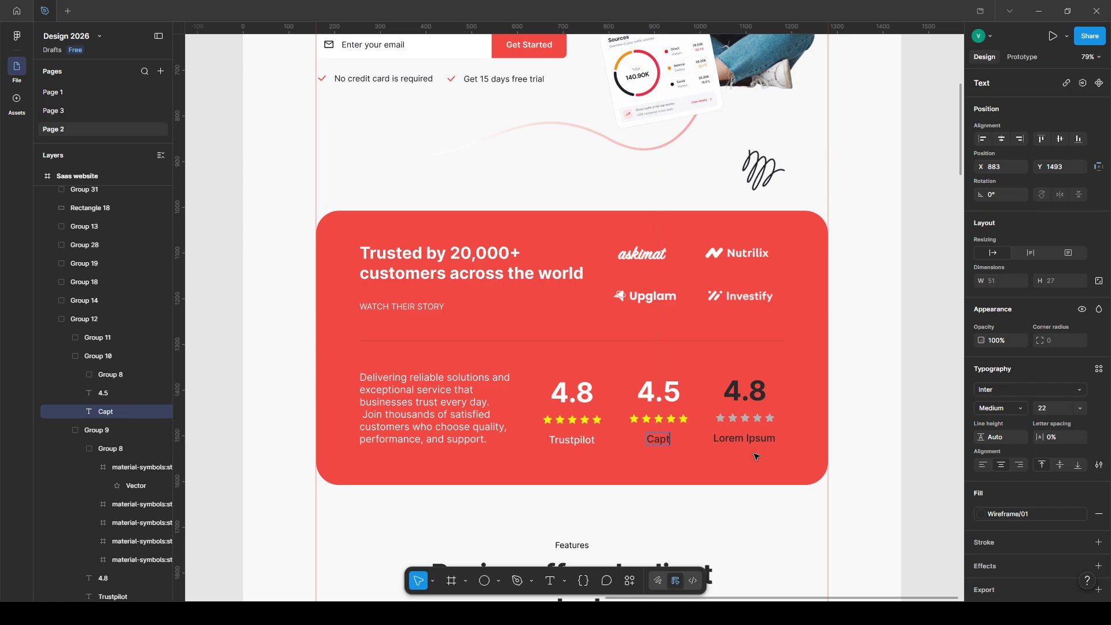
click(1007, 513)
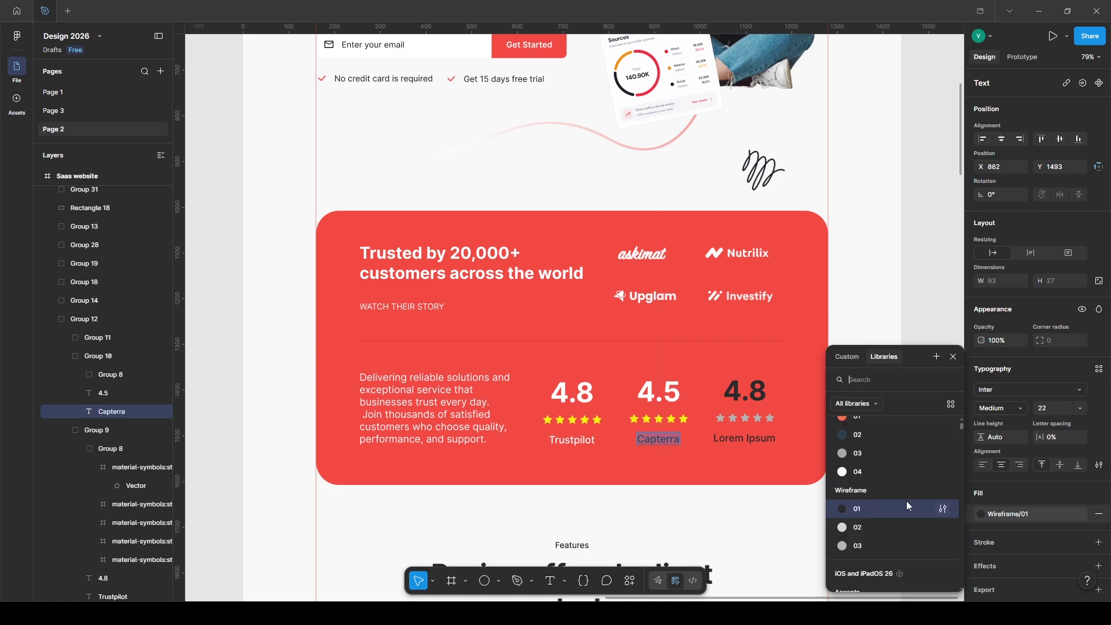
click(863, 470)
Step: Apply the App/04 fill to the third rating's 4.8 figure and match its stars to the sampled Trustpilot yellow
click(744, 391)
click(1006, 514)
click(862, 473)
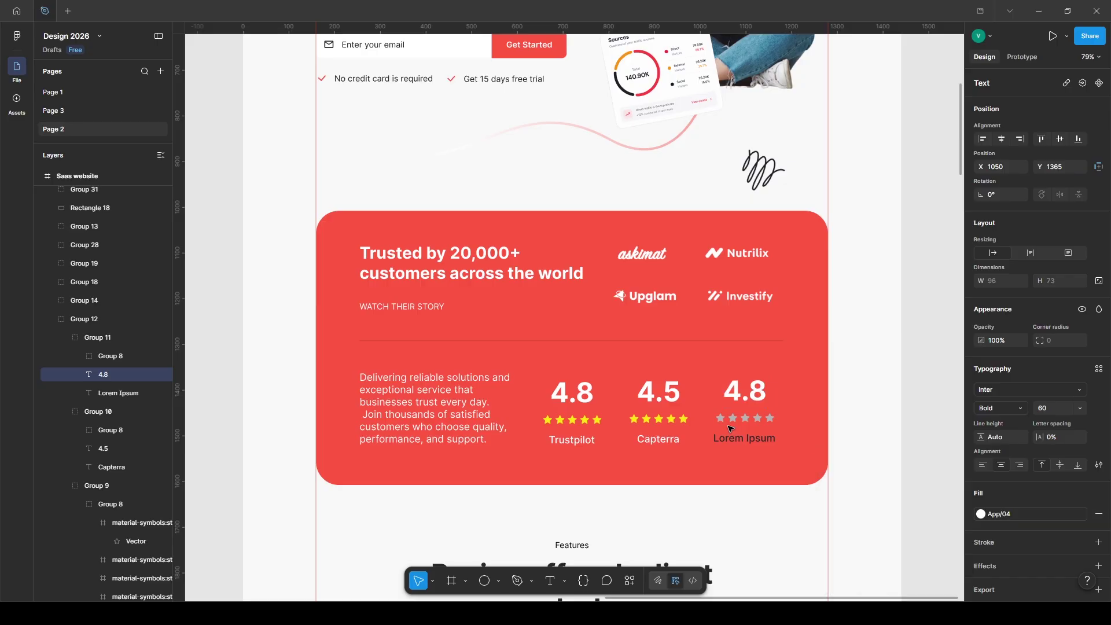
click(745, 418)
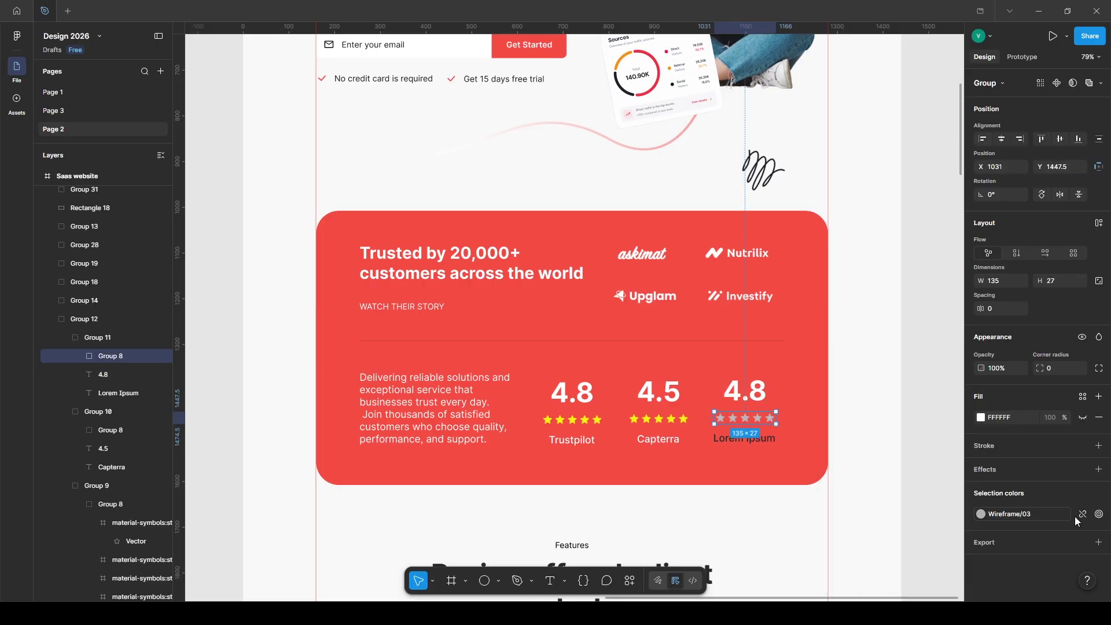
click(981, 514)
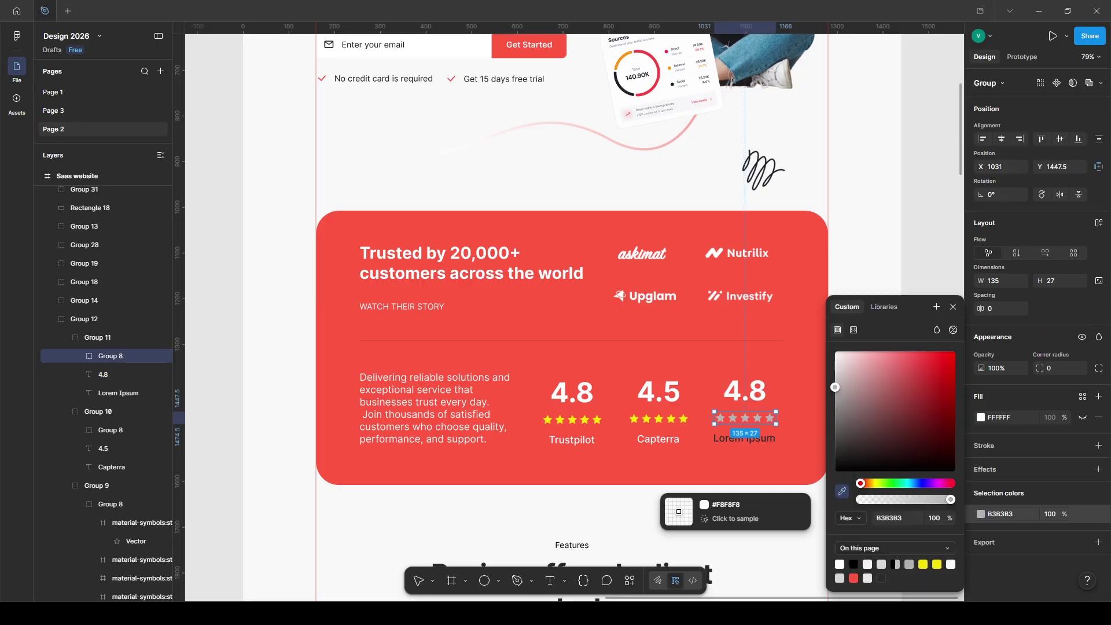
click(585, 420)
Step: Change the label under the third rating to "Google Review" and give it the App/04 fill
double_click(770, 440)
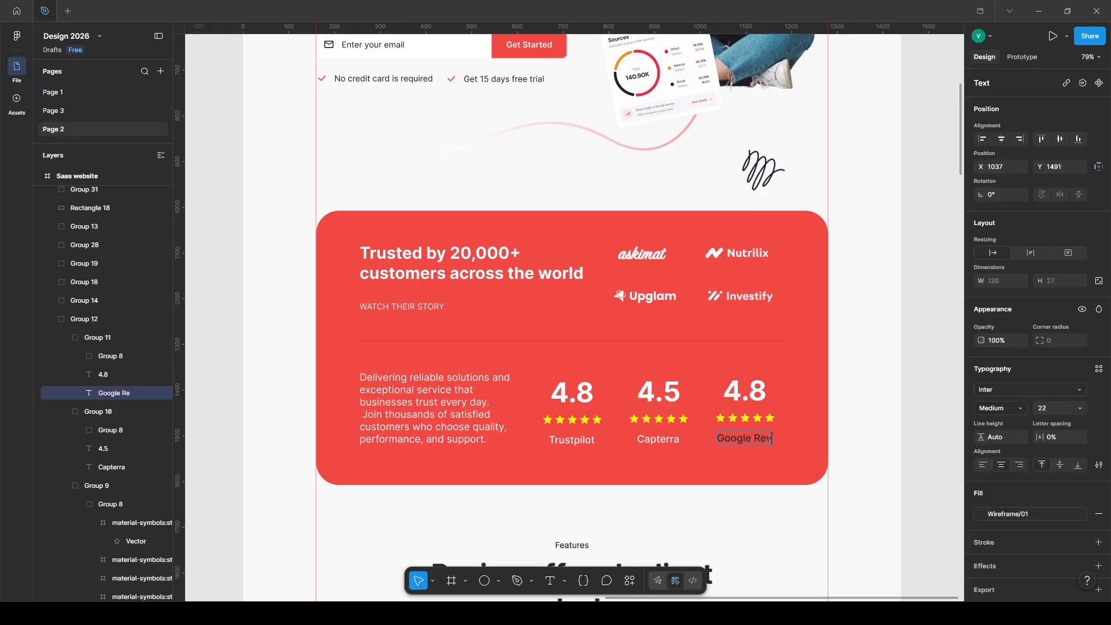
key(ctrl+a)
click(995, 515)
click(891, 470)
click(921, 318)
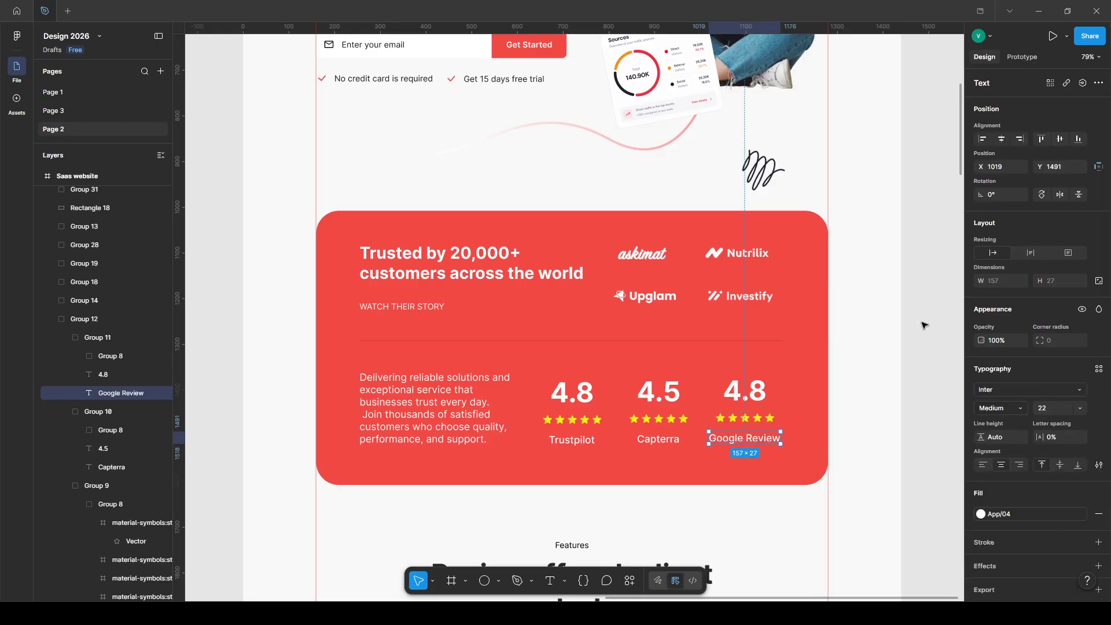
click(922, 346)
Step: Apply colour style 04 to the "Features" label above the features heading
scroll(932, 417, down, 5)
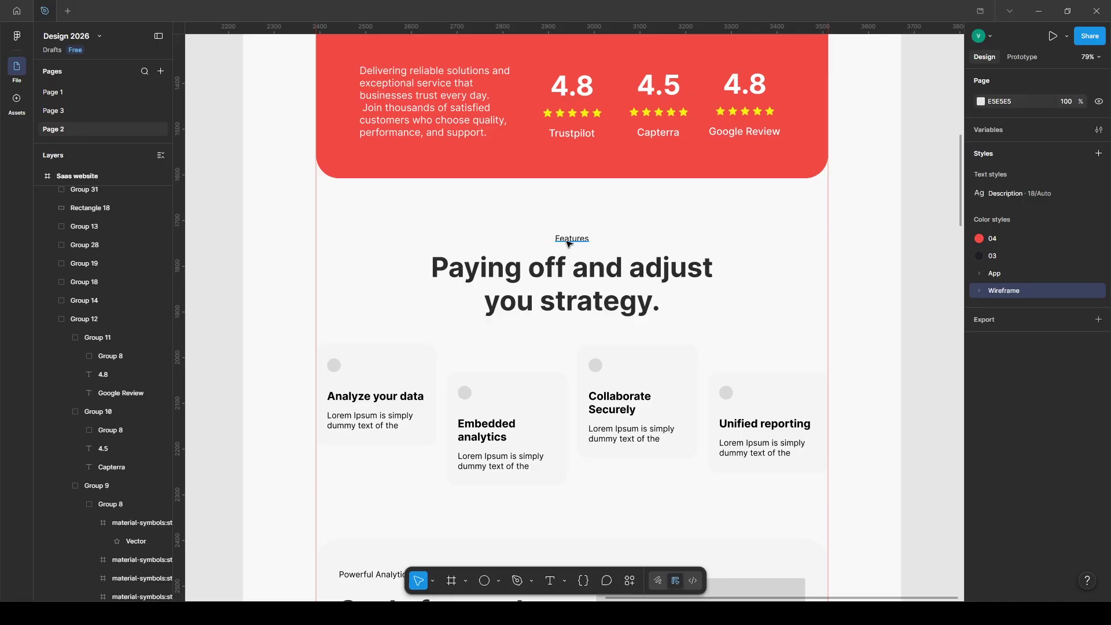
click(571, 238)
click(1080, 466)
click(881, 464)
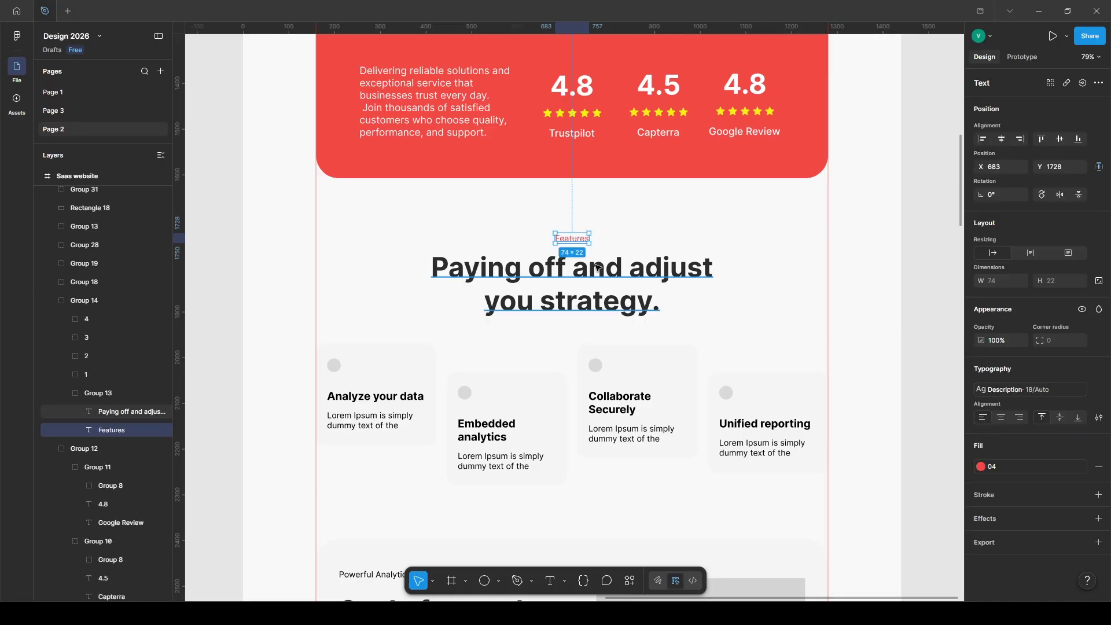
Step: Recolour the "Paying off and adjust you strategy." heading with the dark navy colour style
click(614, 270)
click(1032, 515)
click(890, 438)
click(873, 447)
click(901, 490)
Step: Find a "setting" icon with the Iconify plugin and place the uil:setting gear on the "Analyze your data" card
click(629, 581)
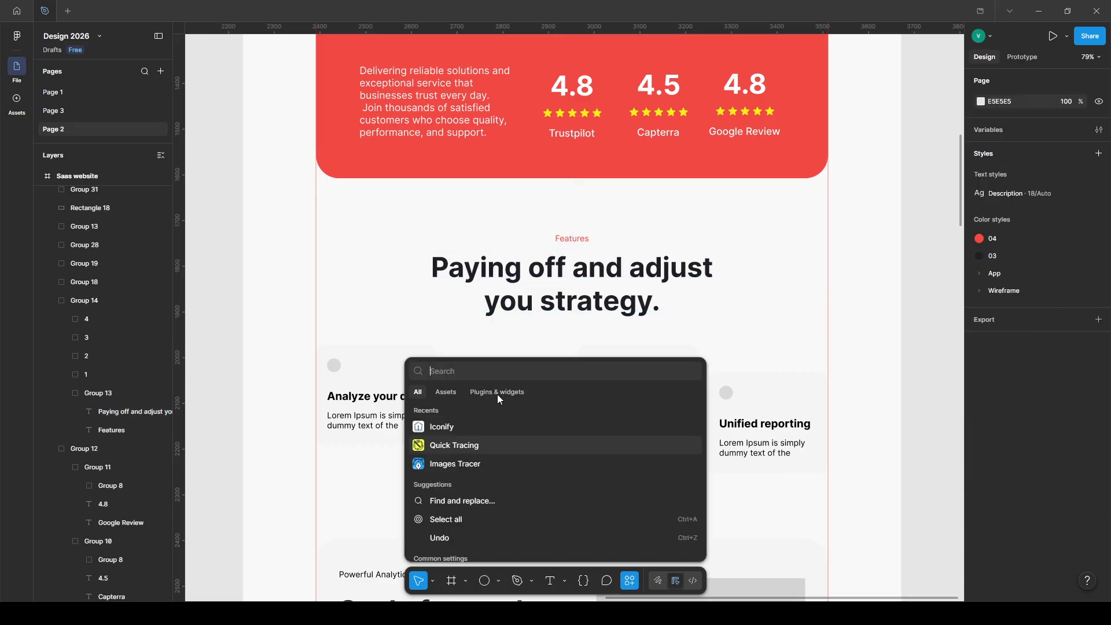
click(464, 426)
text(setting)
key(Return)
drag(343, 382, 343, 379)
Step: Set the fill of the "Analyze your data" card background to white (FFFFFF)
click(399, 357)
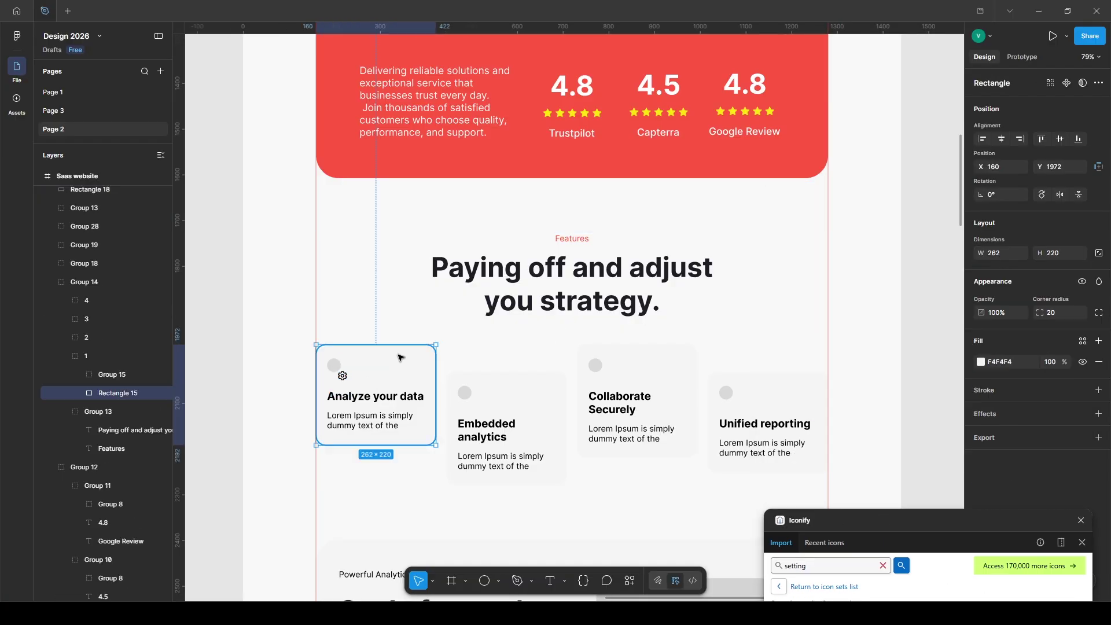
click(980, 361)
click(342, 375)
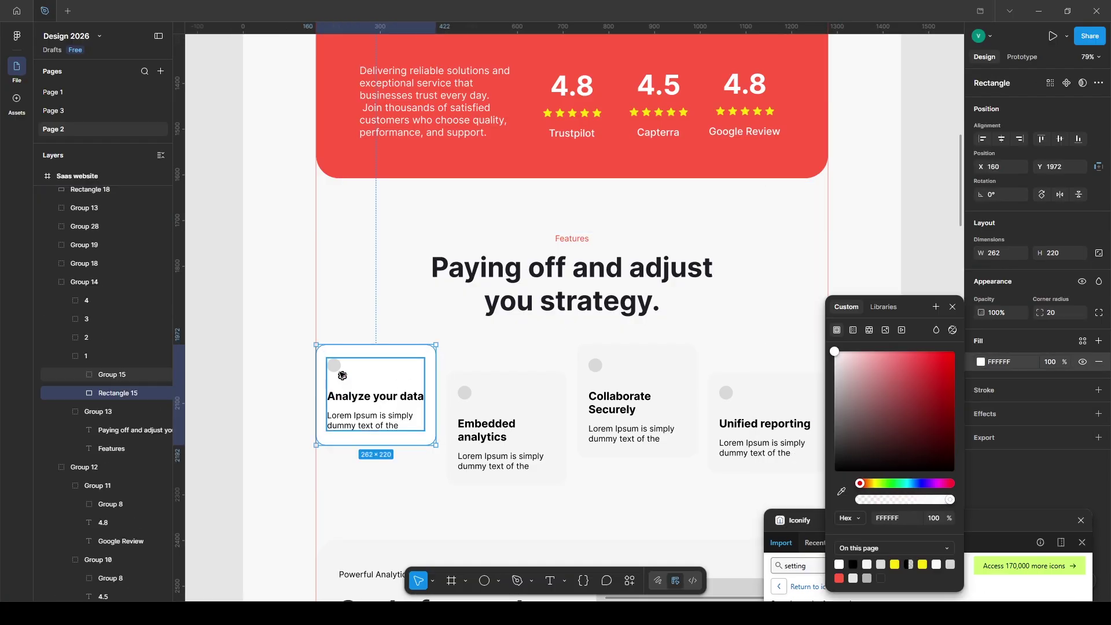
Step: Size the gear icon to 42 × 42 and position it in place of the grey circle on the "Analyze your data" card
double_click(342, 375)
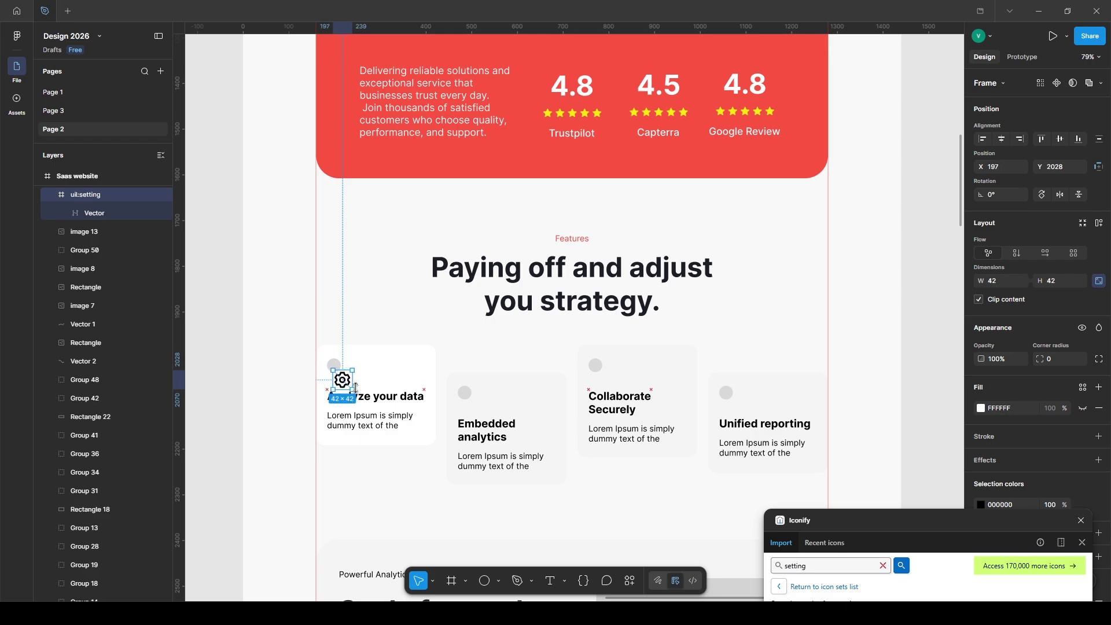
key(alt)
drag(339, 363, 336, 369)
key(Up)
key(Up)
Step: Apply colour style 04 to the gear icon on the "Analyze your data" card
drag(903, 520, 885, 580)
scroll(1018, 462, down, 1)
click(981, 448)
click(893, 357)
click(868, 431)
Step: Apply colour style 03 to the "Analyze your data" heading and the description text below it
click(376, 396)
click(1081, 464)
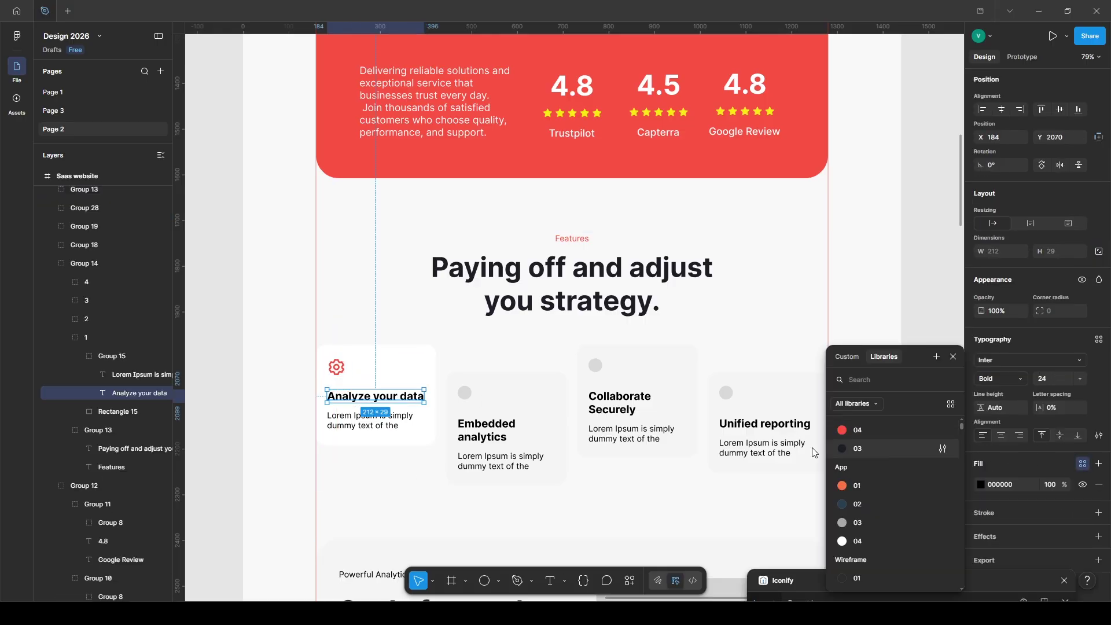
click(363, 419)
click(1082, 445)
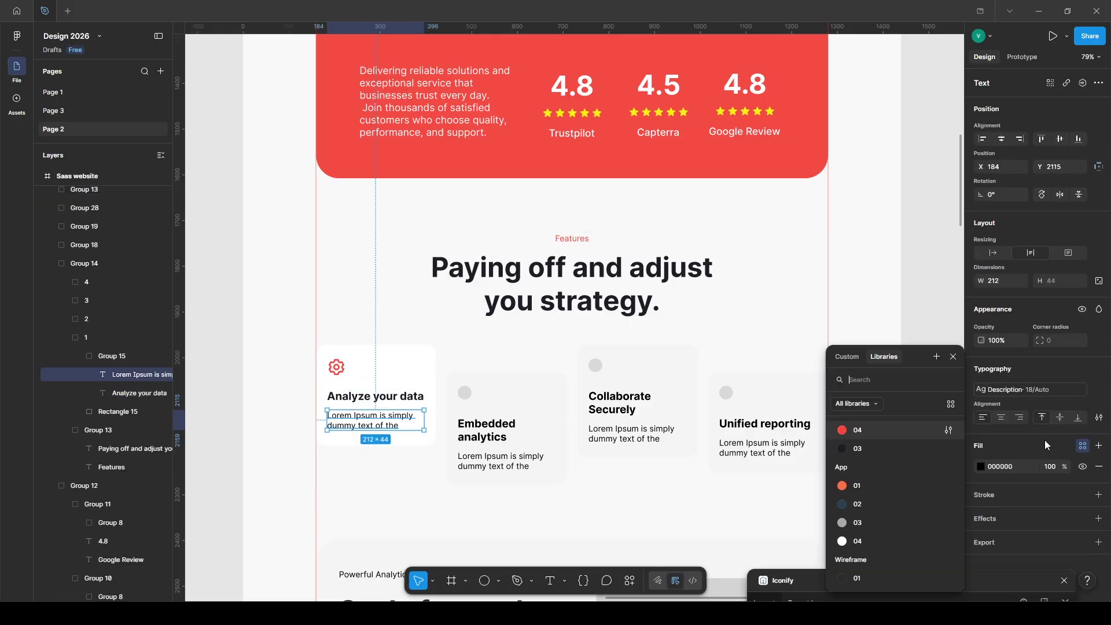
click(874, 451)
Step: Add a drop shadow to the "Analyze your data" card background with blur 55.3 and black at 6% opacity
click(393, 378)
key(alt)
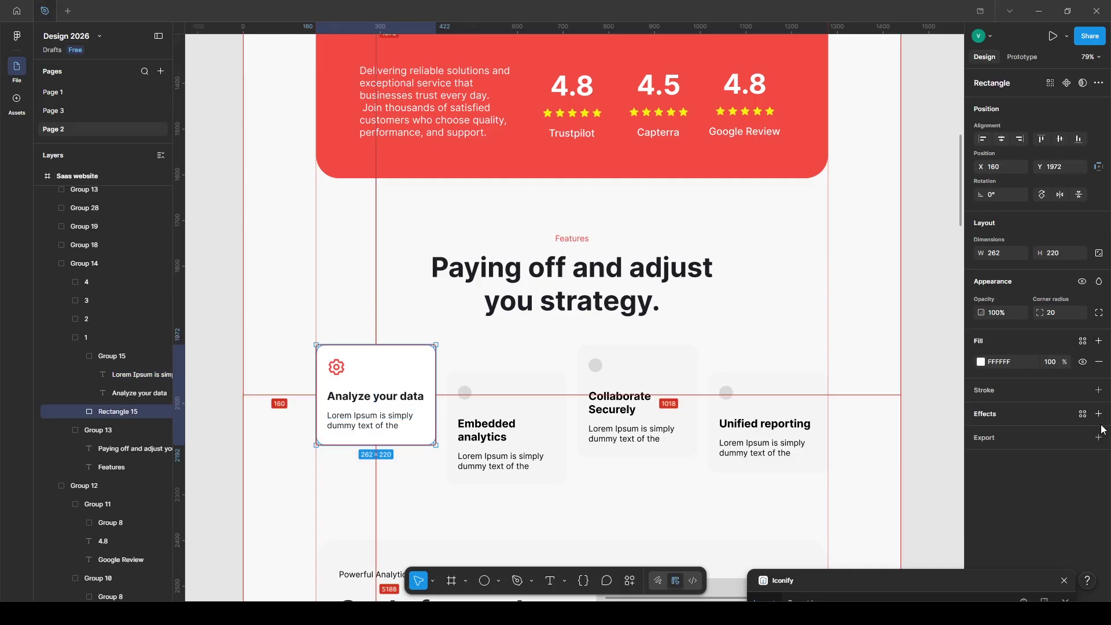
click(988, 415)
drag(883, 501, 911, 539)
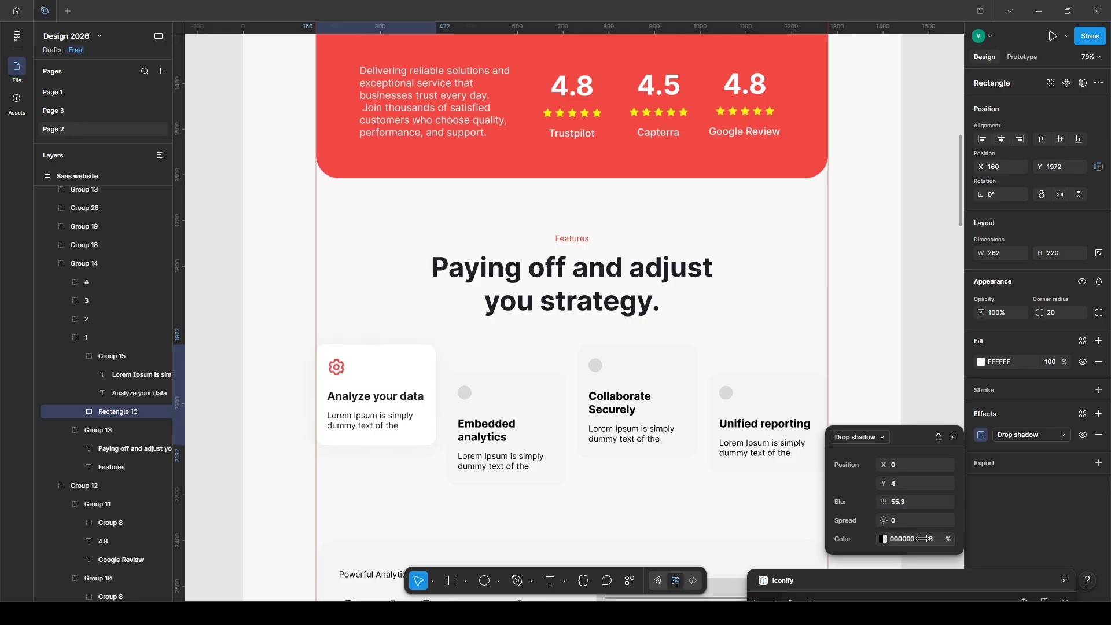
click(912, 292)
Step: Copy the first card's drop shadow onto the "Embedded analytics" card background and fill that background white (FFFFFF)
click(427, 364)
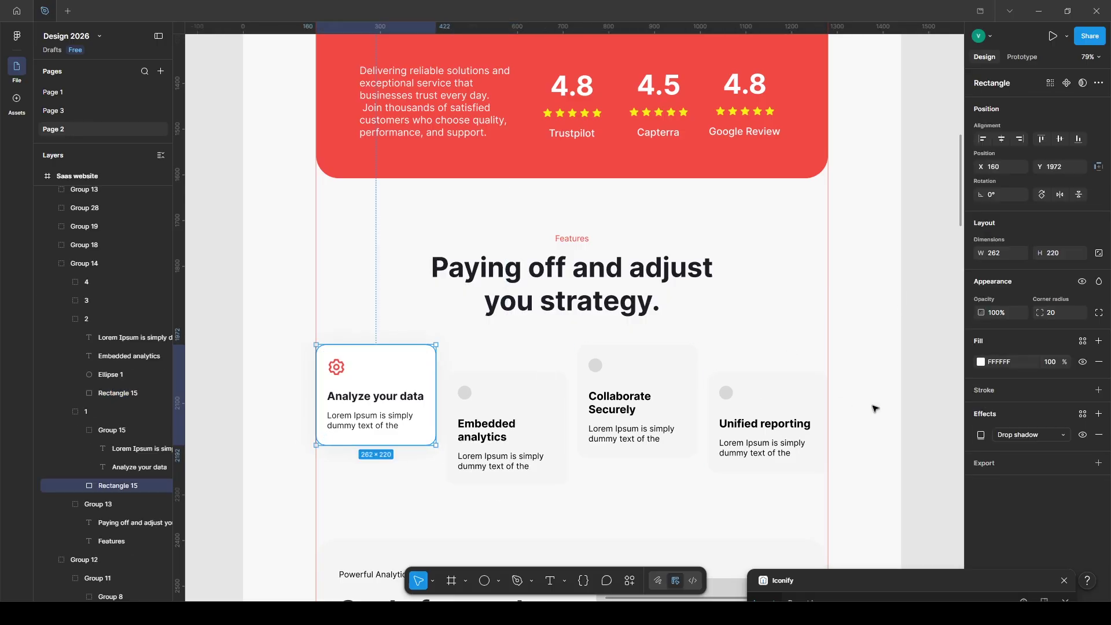
click(526, 403)
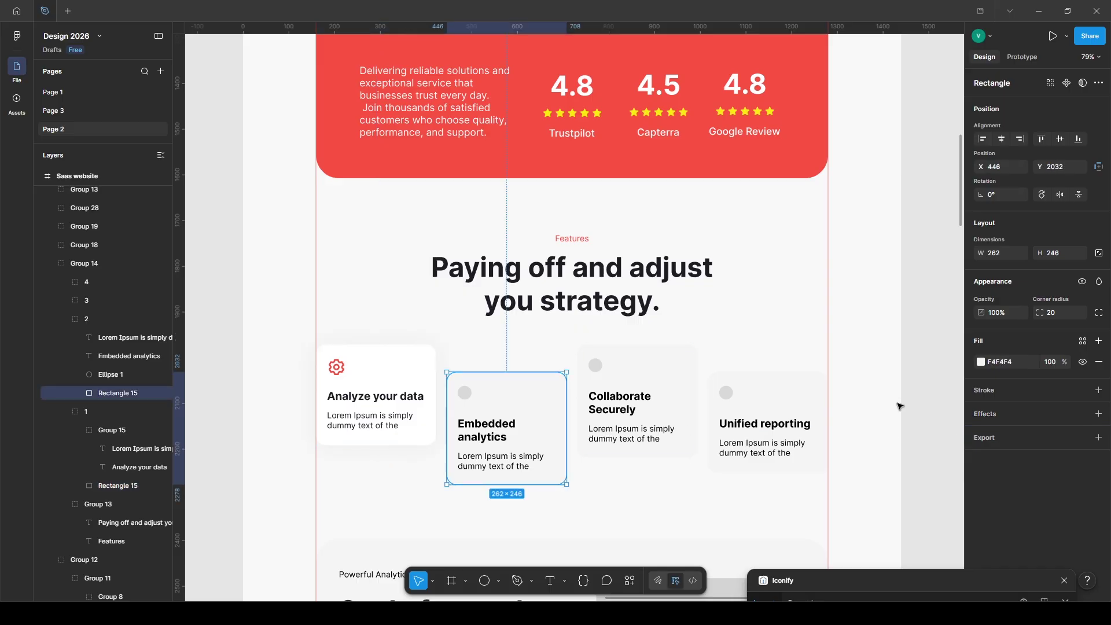
click(981, 435)
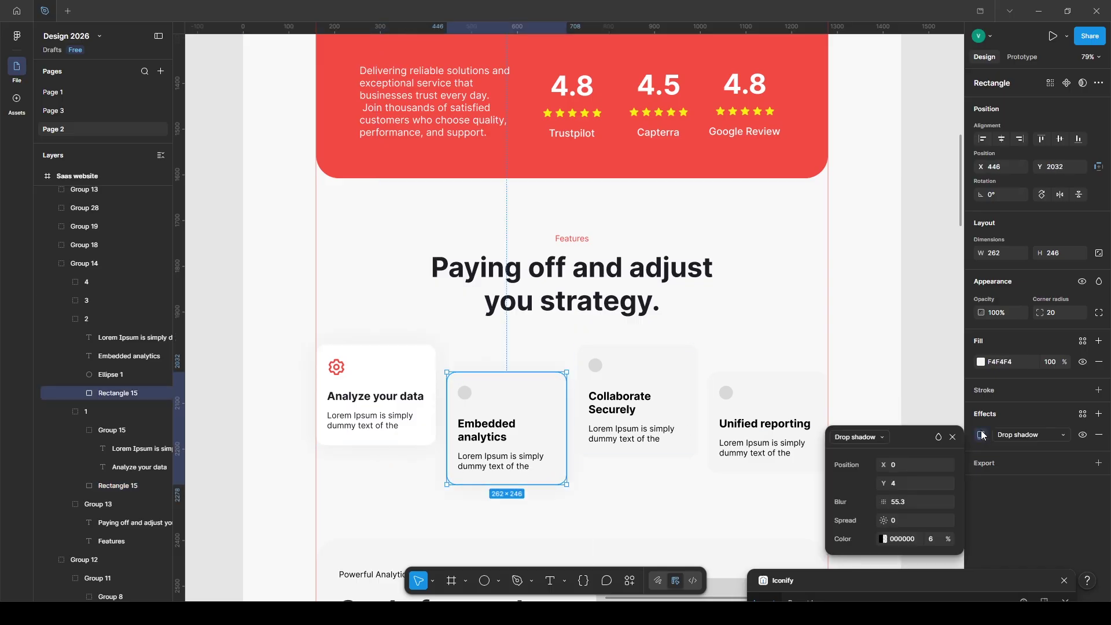
click(980, 362)
drag(868, 366, 801, 332)
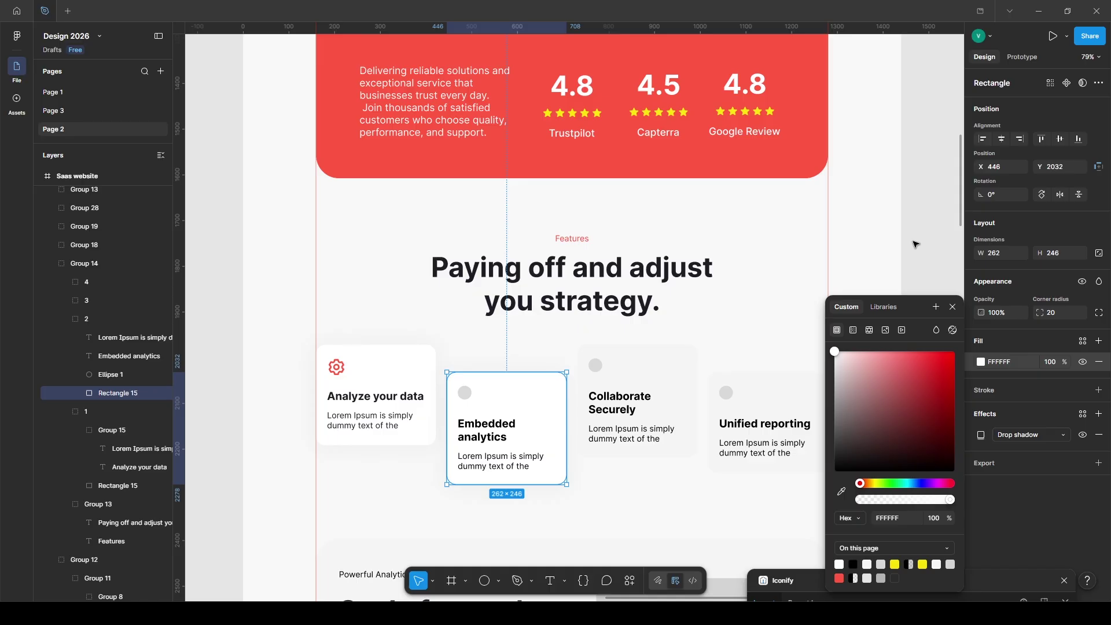
click(913, 242)
Step: Search Iconify for "analytics" and place the carbon:analytics line-chart icon on the "Embedded analytics" card
drag(865, 584, 877, 334)
triple_click(843, 387)
text(a)
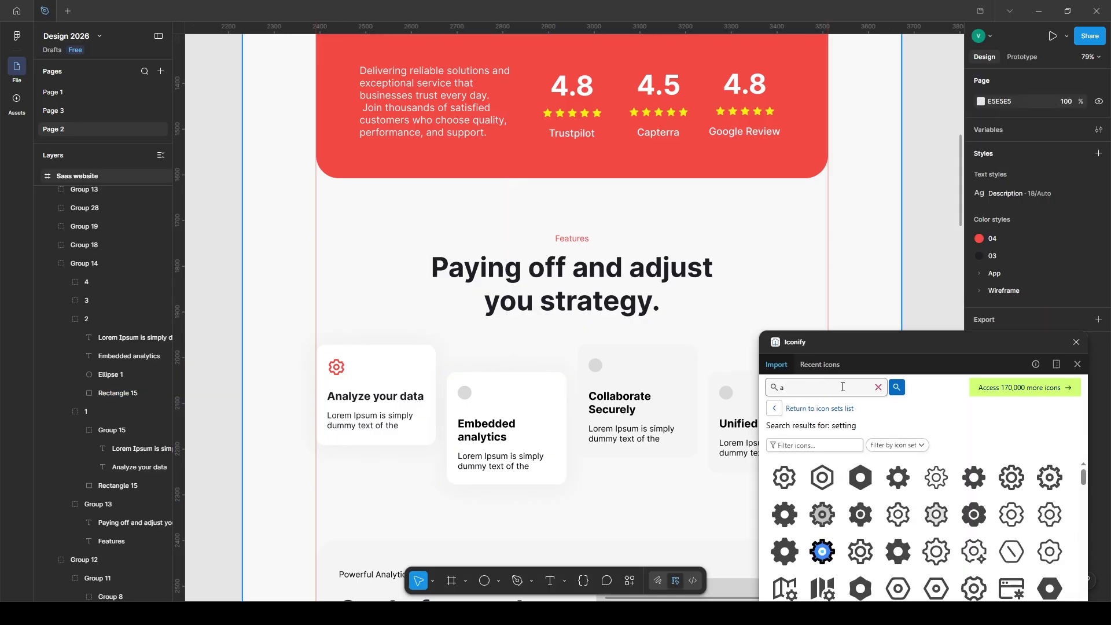
text(nalytics)
key(Return)
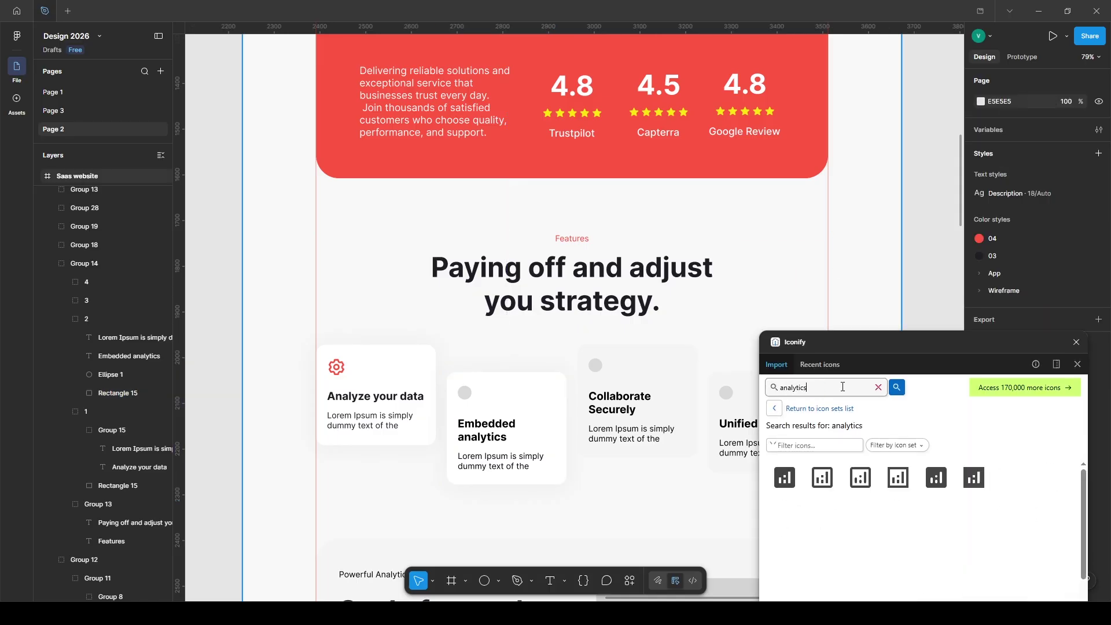
scroll(925, 521, down, 1)
drag(973, 531, 485, 404)
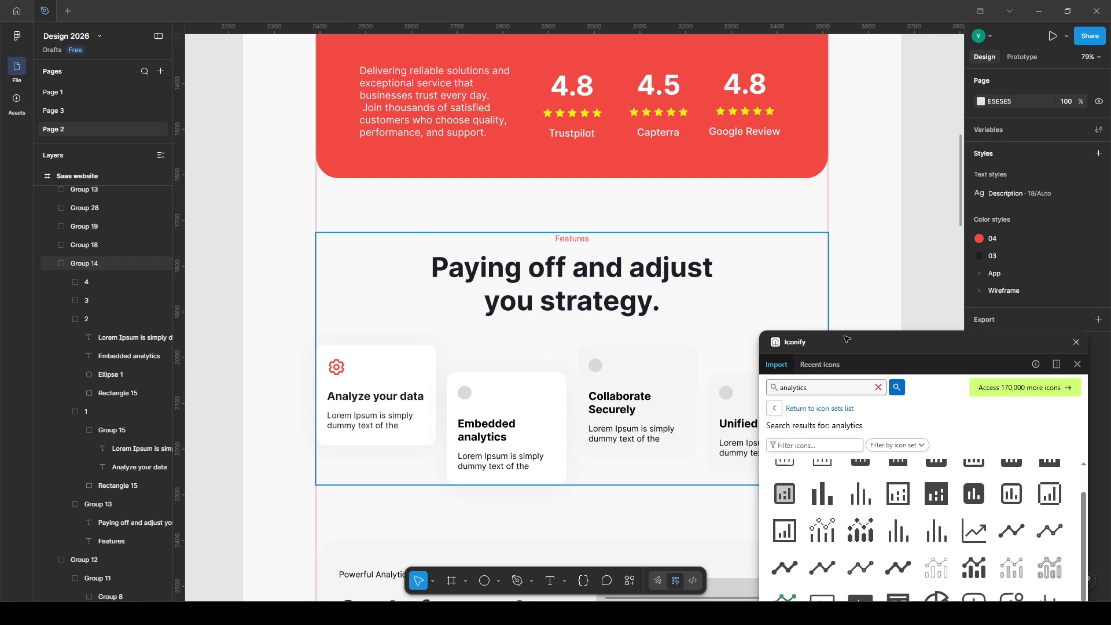
Step: Size the analytics icon to 42 × 42, position it above the "Embedded analytics" heading and delete the grey circle behind it
click(336, 367)
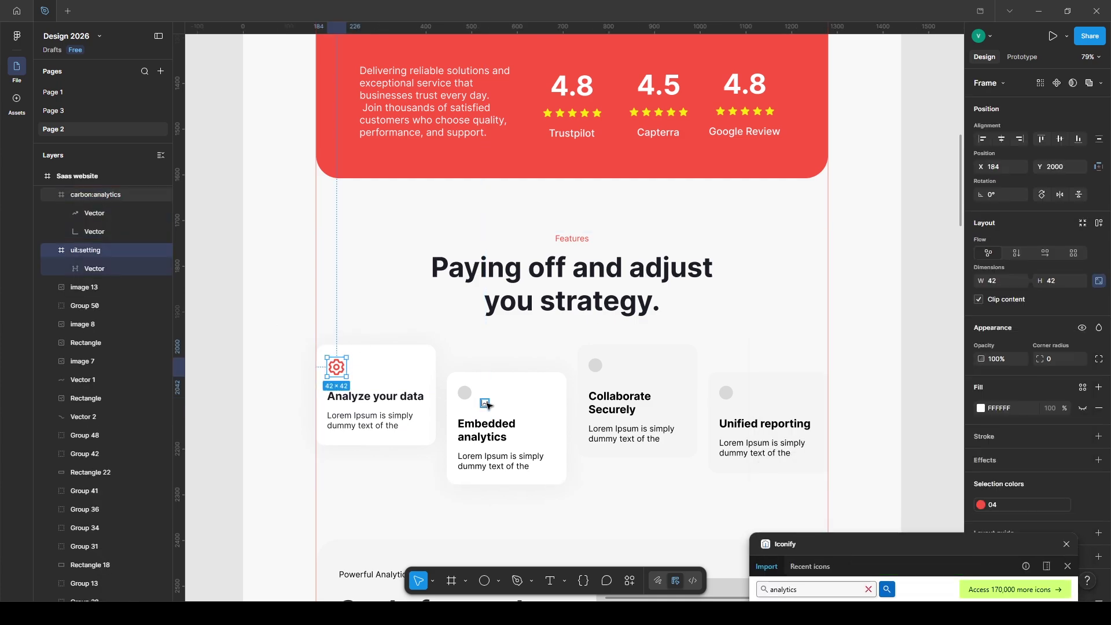
click(486, 405)
drag(490, 409, 468, 396)
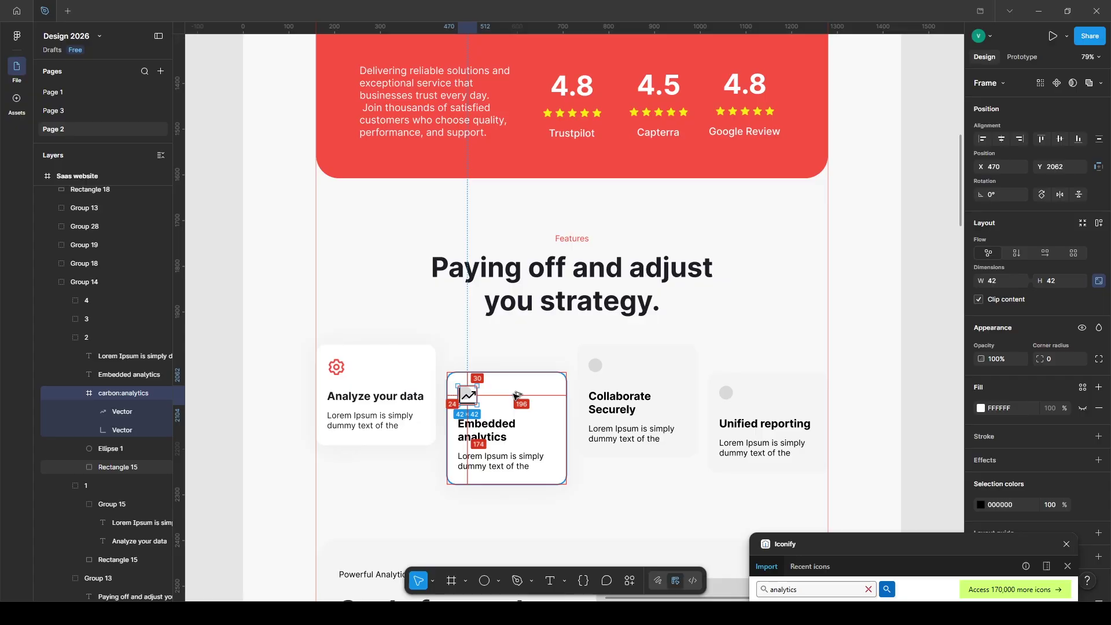
click(119, 450)
key(Delete)
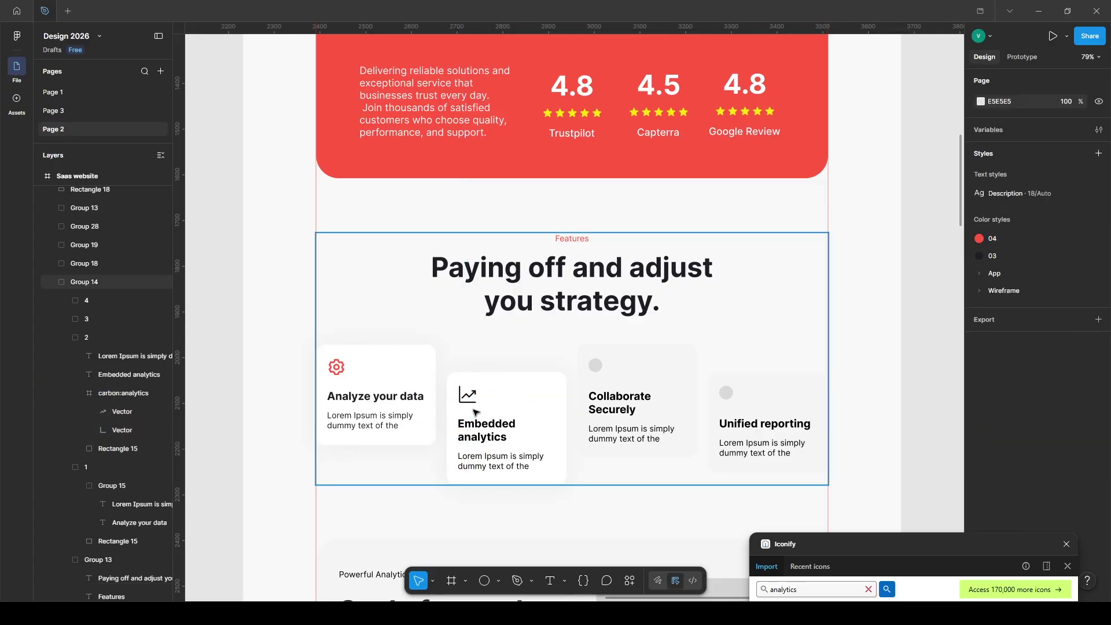
Step: Apply colour style 04 to both vectors of the analytics icon
click(122, 412)
shift+click(122, 430)
click(1082, 342)
Step: Apply colour style 03 to the "Embedded analytics" heading and its description text
click(129, 374)
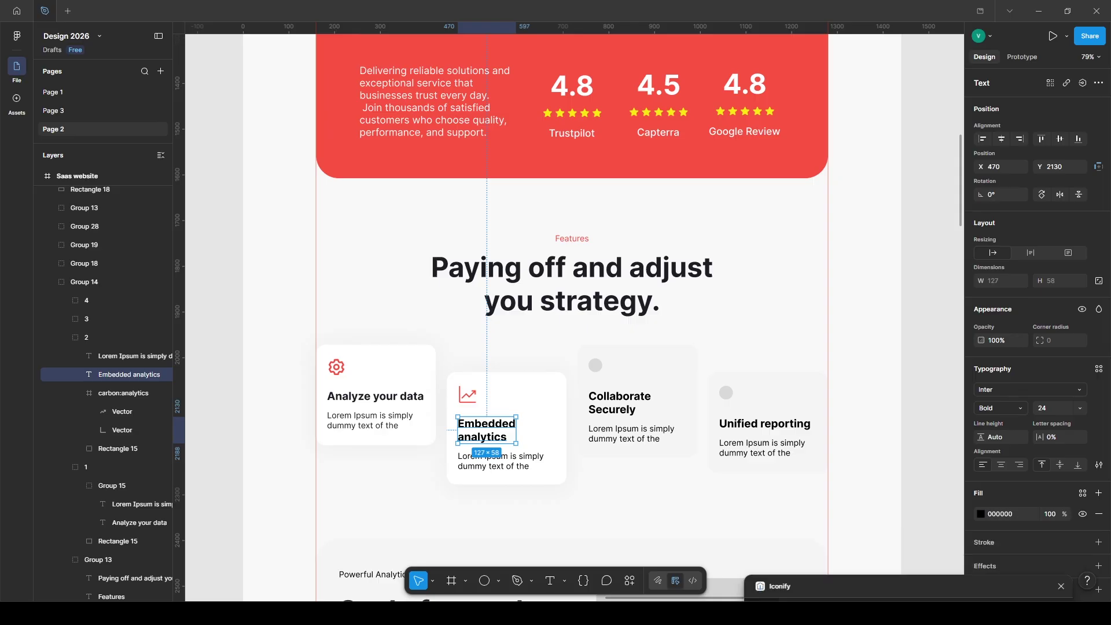
click(1083, 493)
click(908, 431)
click(509, 461)
click(1082, 446)
click(893, 450)
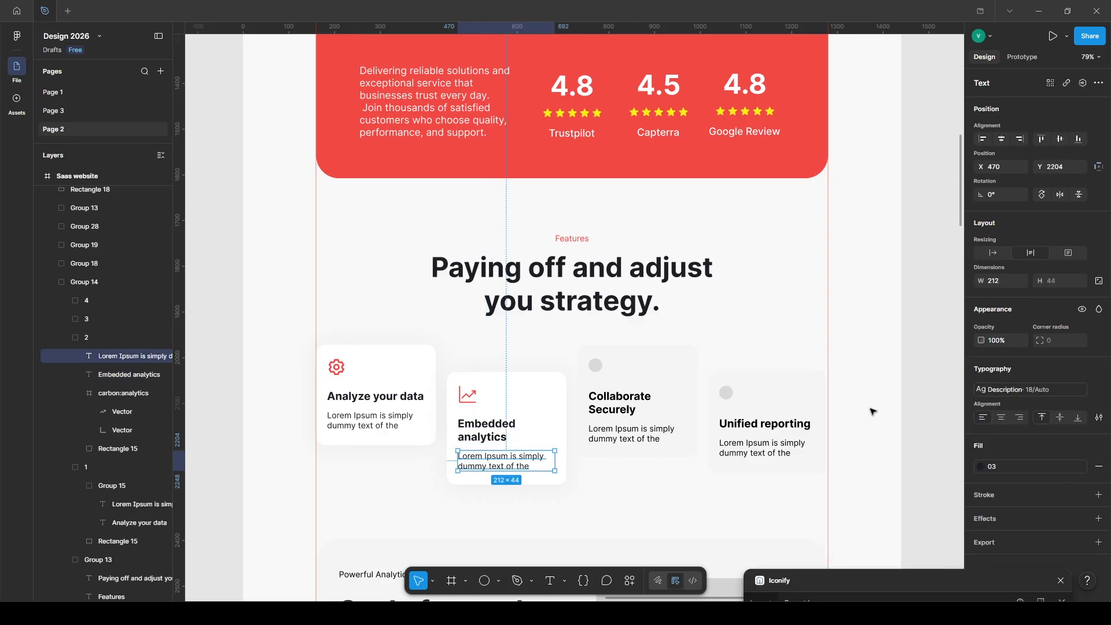
Step: Fill the "Collaborate Securely" card background white (FFFFFF) and give it the same drop shadow as the "Embedded analytics" card
click(540, 408)
double_click(668, 378)
click(981, 362)
drag(911, 370, 741, 311)
click(1007, 497)
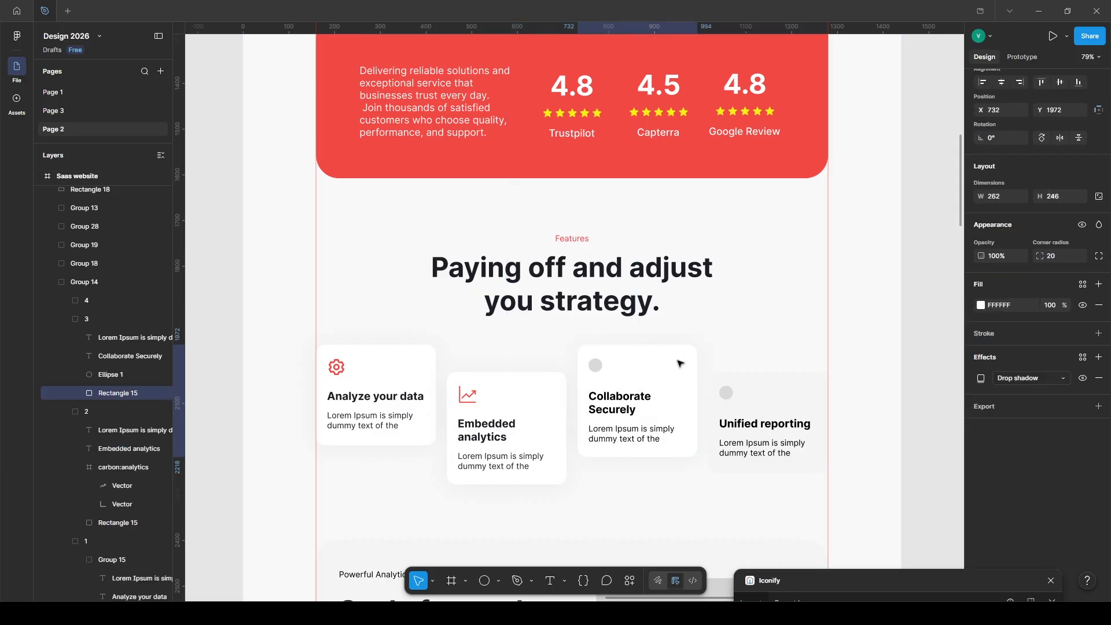
Step: Replace the grey circle on the "Collaborate Securely" card with the streamline-flex user-collaborate icon found in Iconify by searching "collab"
click(594, 366)
key(Delete)
click(769, 580)
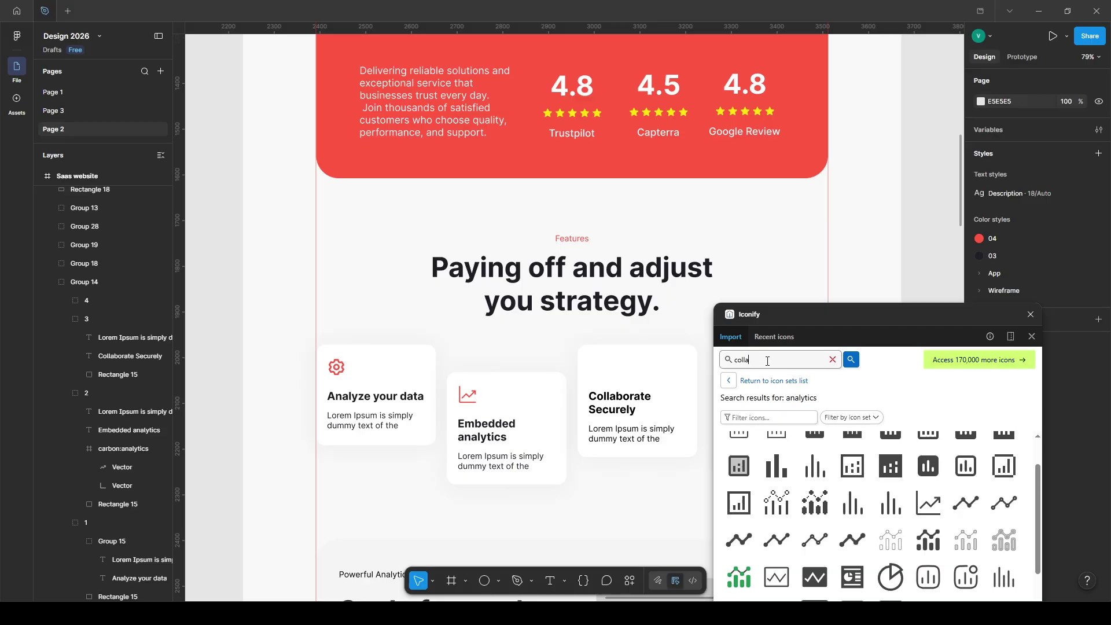
key(Return)
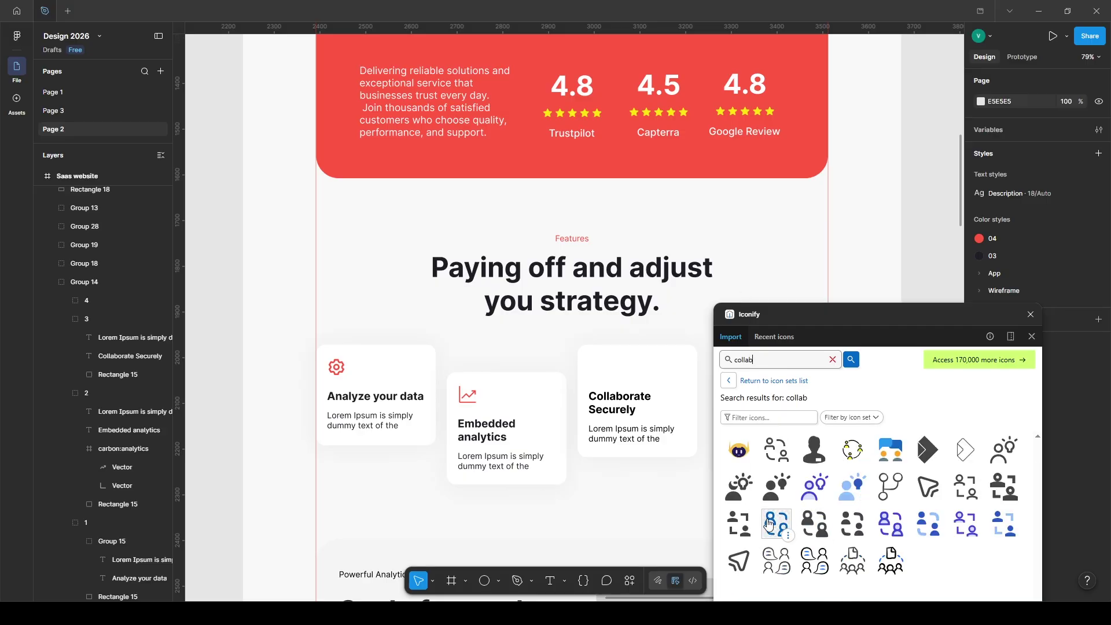
drag(584, 351, 585, 350)
Step: Resize the collaborate icon to 42 and position it above the "Collaborate Securely" heading
drag(772, 315, 840, 581)
click(1000, 280)
text(42)
key(Return)
drag(588, 361, 597, 371)
Step: Give the collaborate icon's vector a stroke weight of 3 and colour style 04, and nudge it 5 px left
double_click(598, 369)
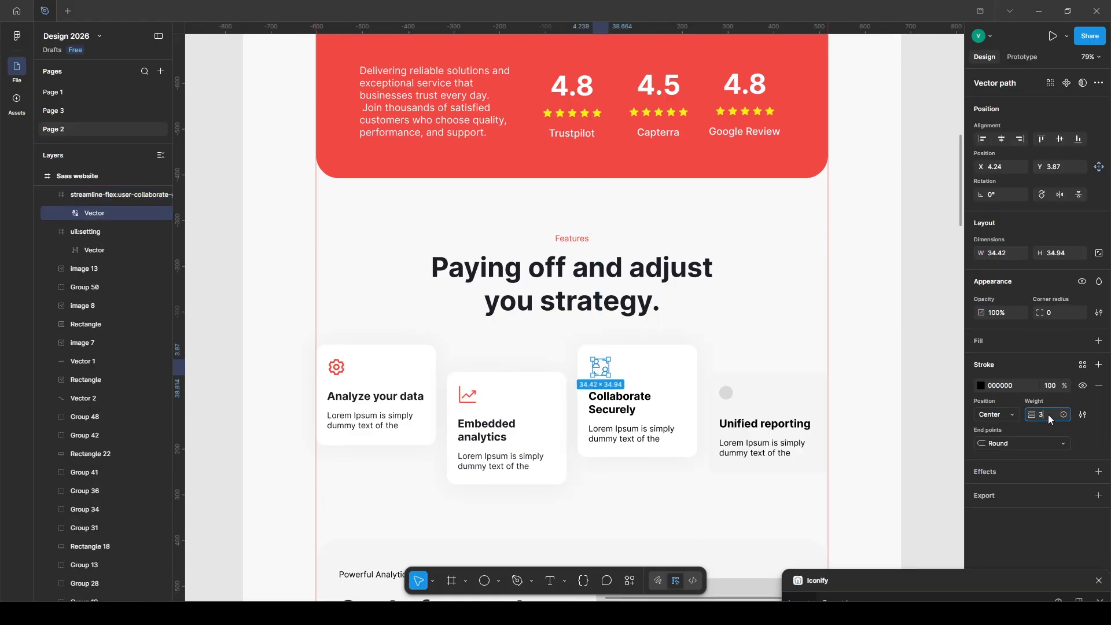
click(1077, 363)
click(878, 417)
key(Left)
key(Left)
key(Left)
key(Left)
key(Left)
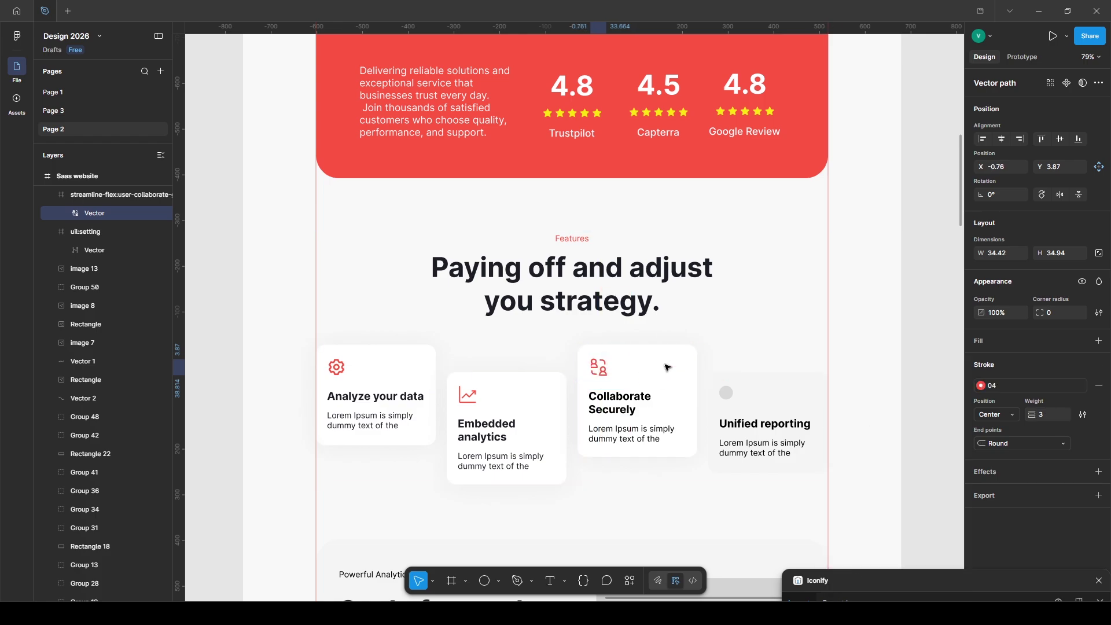
Step: Apply colour style 03 to the "Collaborate Securely" heading and its description together
double_click(624, 409)
shift+click(630, 434)
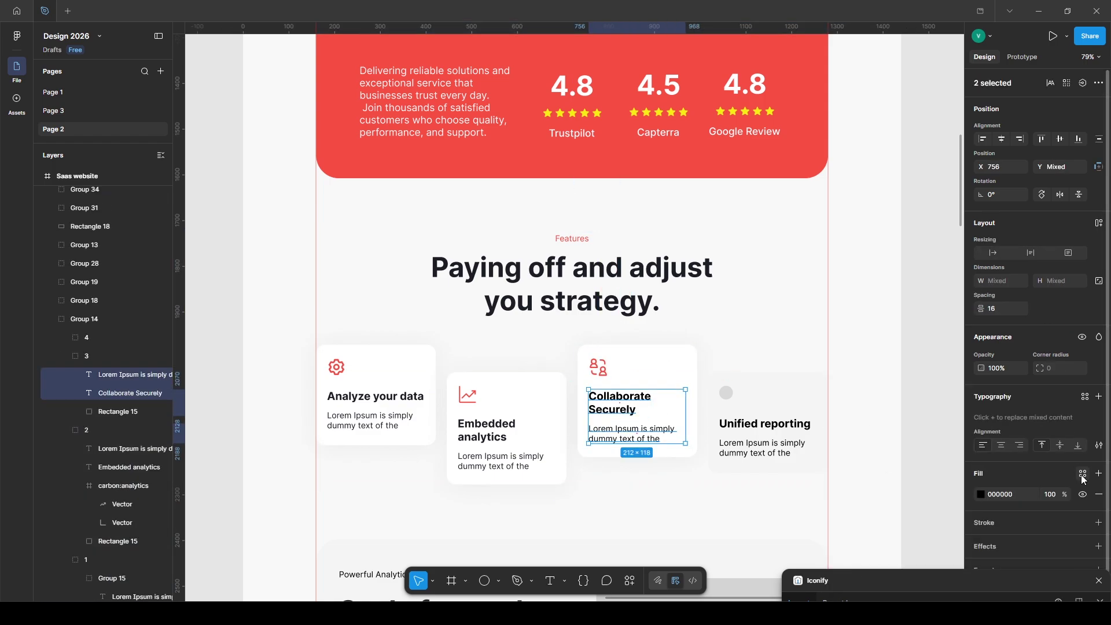
click(1082, 474)
click(869, 448)
Step: Set the fill of the "Unified reporting" card background to white (FFFFFF)
click(777, 408)
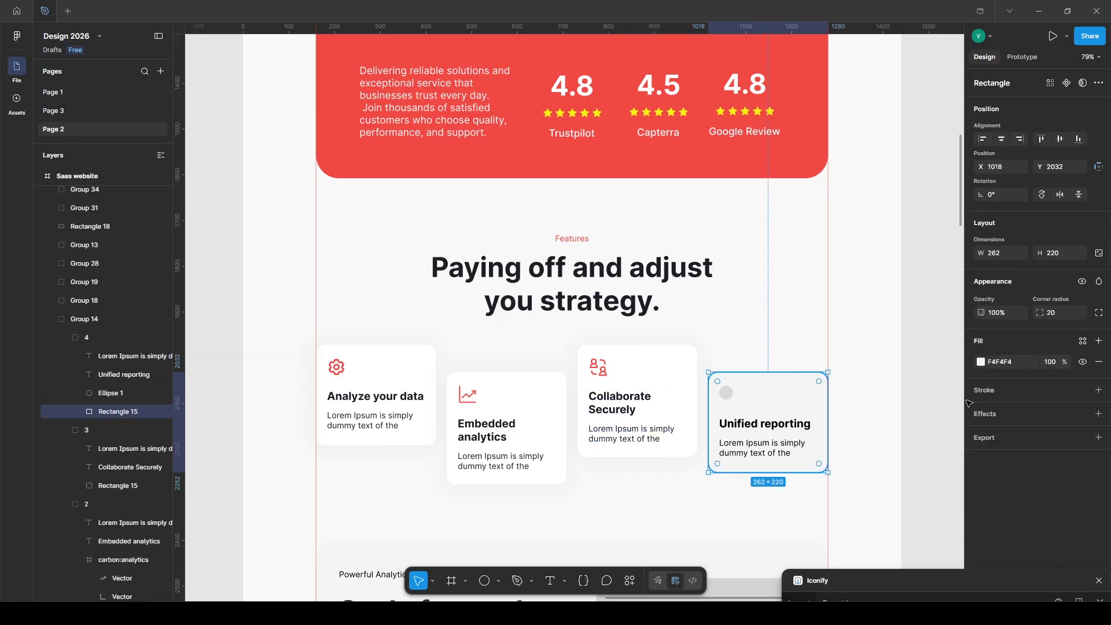
click(980, 362)
scroll(932, 240, down, 1)
scroll(932, 240, down, 1)
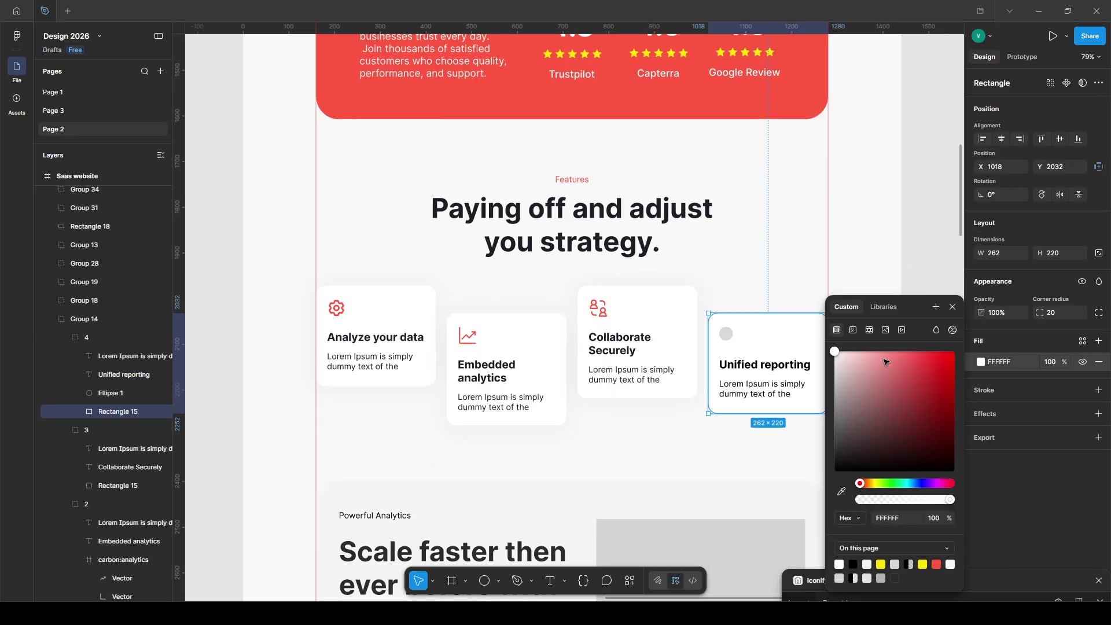
click(868, 280)
Step: Copy the drop shadow from the "Collaborate Securely" card background onto the "Unified reporting" card background
ctrl+click(674, 330)
click(973, 431)
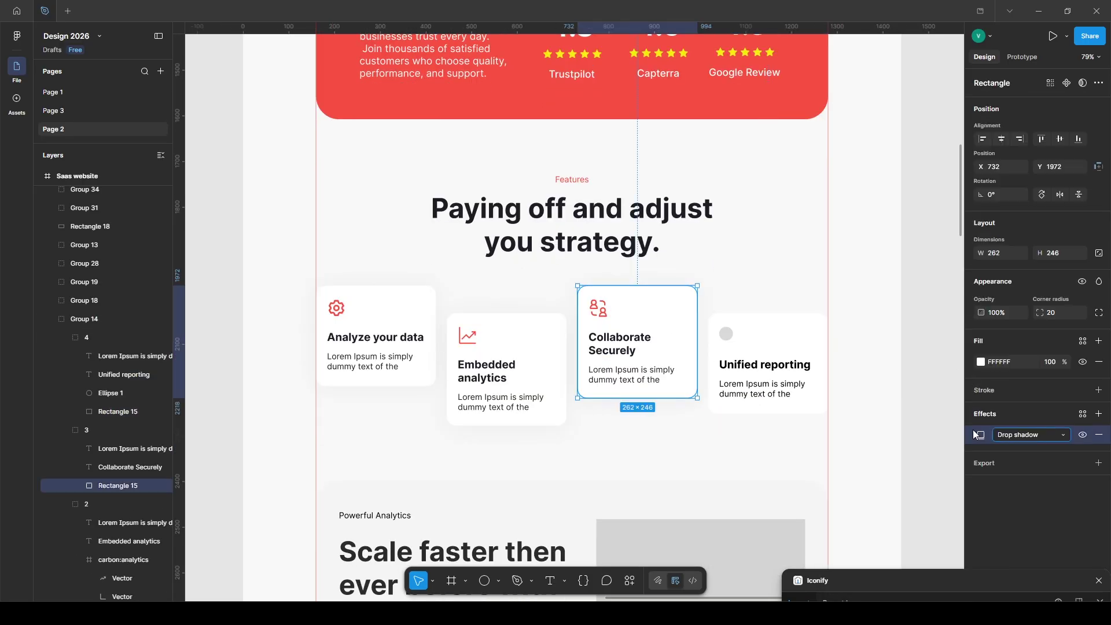
click(784, 324)
double_click(784, 325)
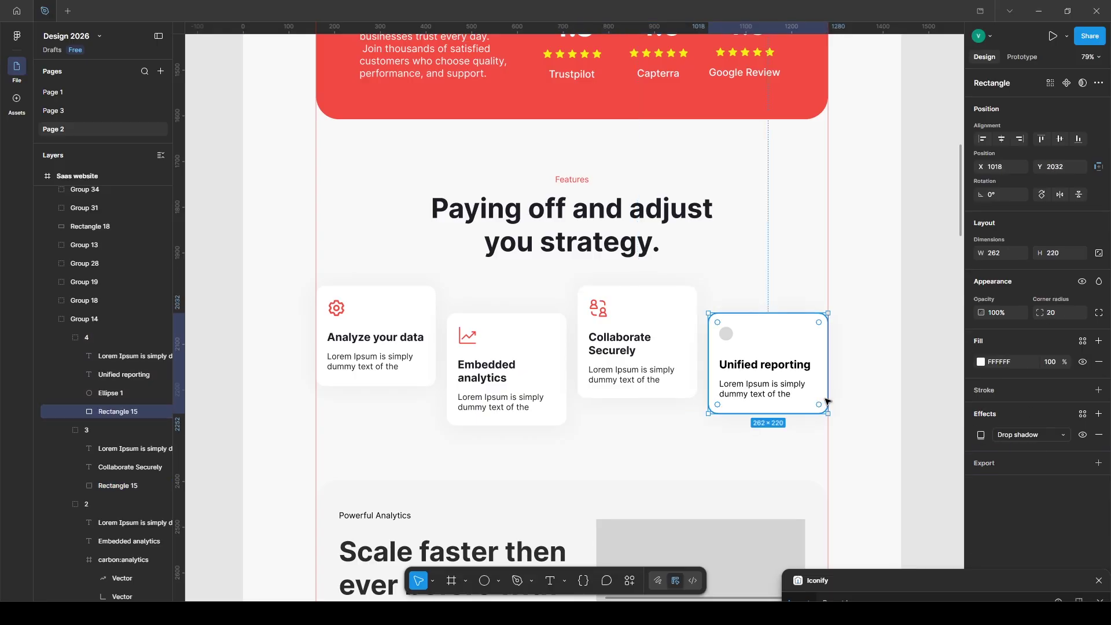
Step: Delete the grey circle on the "Unified reporting" card and import the tabler:report clipboard icon from an Iconify search for "report"
click(726, 334)
key(Delete)
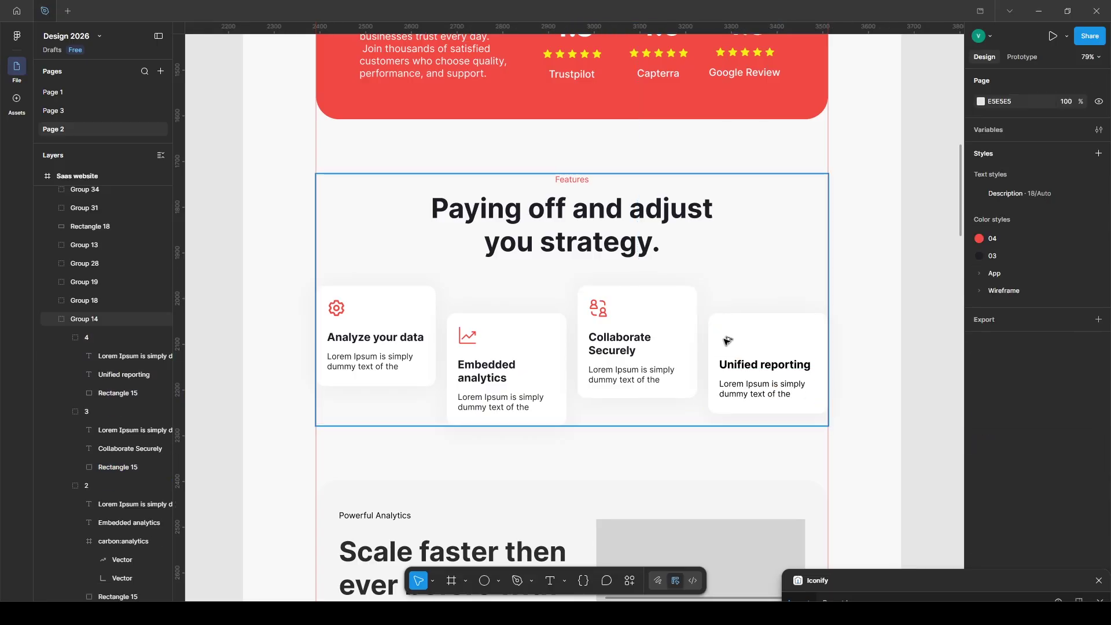
drag(847, 581, 760, 281)
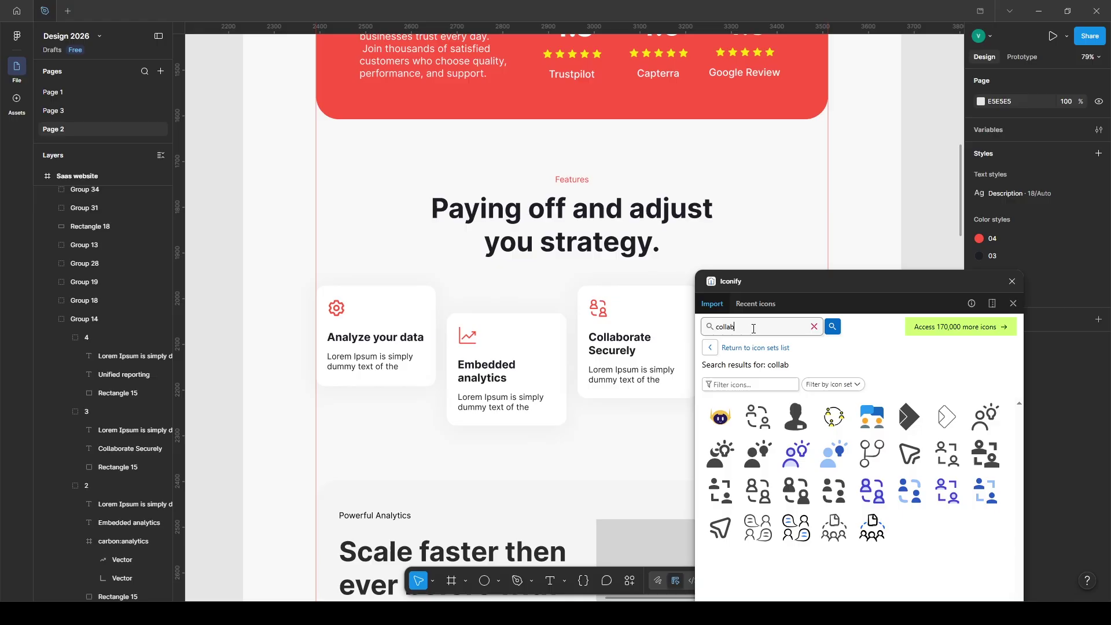
key(Return)
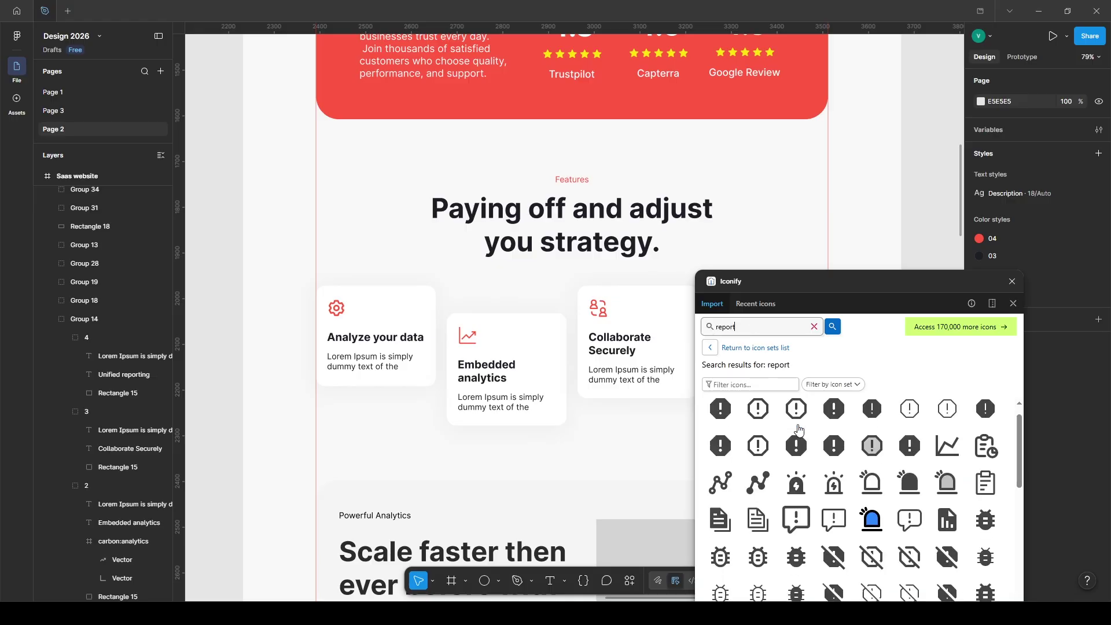
drag(759, 273, 770, 238)
Step: Move the report icon onto the "Unified reporting" card and set its size to 42 × 42
drag(772, 281, 902, 573)
drag(770, 238, 729, 335)
click(997, 284)
text(42)
key(Return)
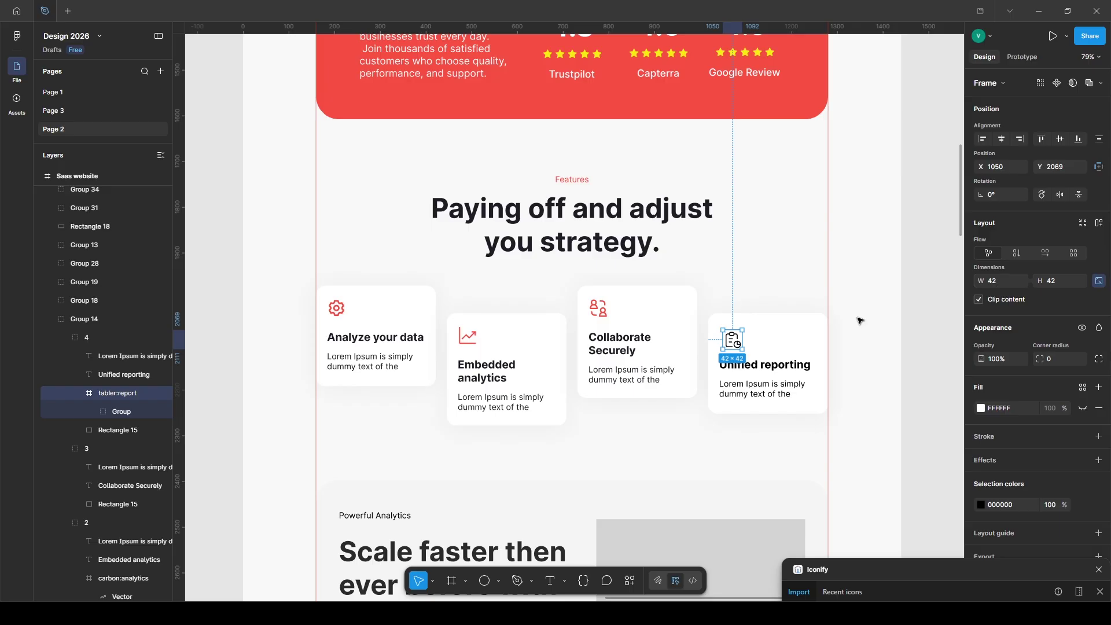
Step: Change the stroke weight of both vectors in the report icon
ctrl+click(734, 339)
shift+click(117, 450)
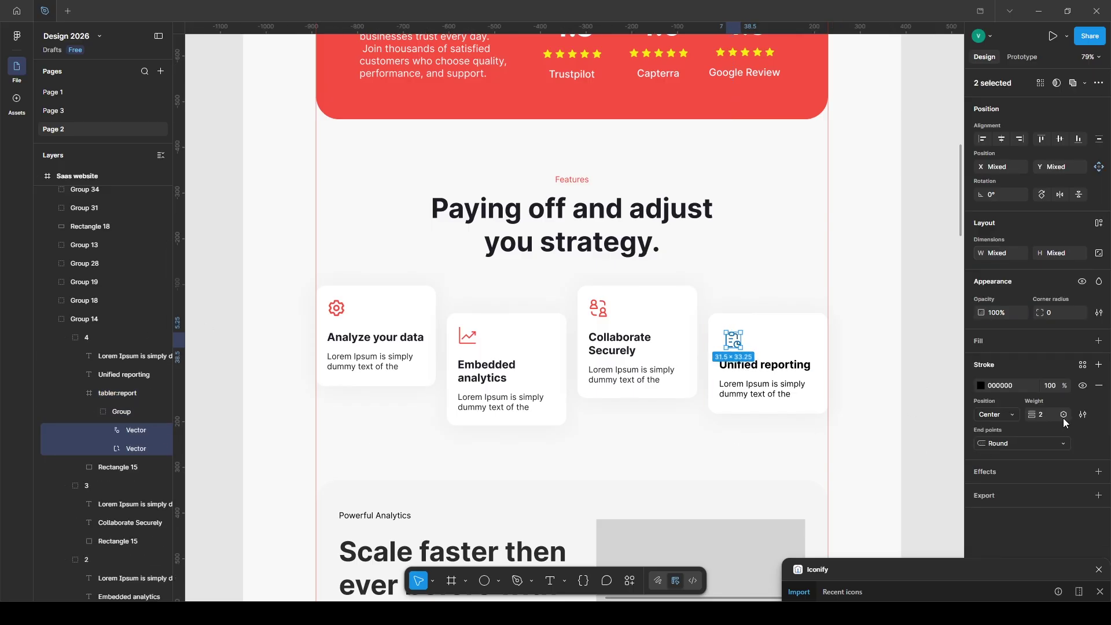
key(Return)
Step: Align the report icon with the left edge of the "Unified reporting" text, at X 1042, Y 2060
click(108, 393)
drag(735, 341, 733, 337)
key(alt)
key(Left)
key(Left)
key(Left)
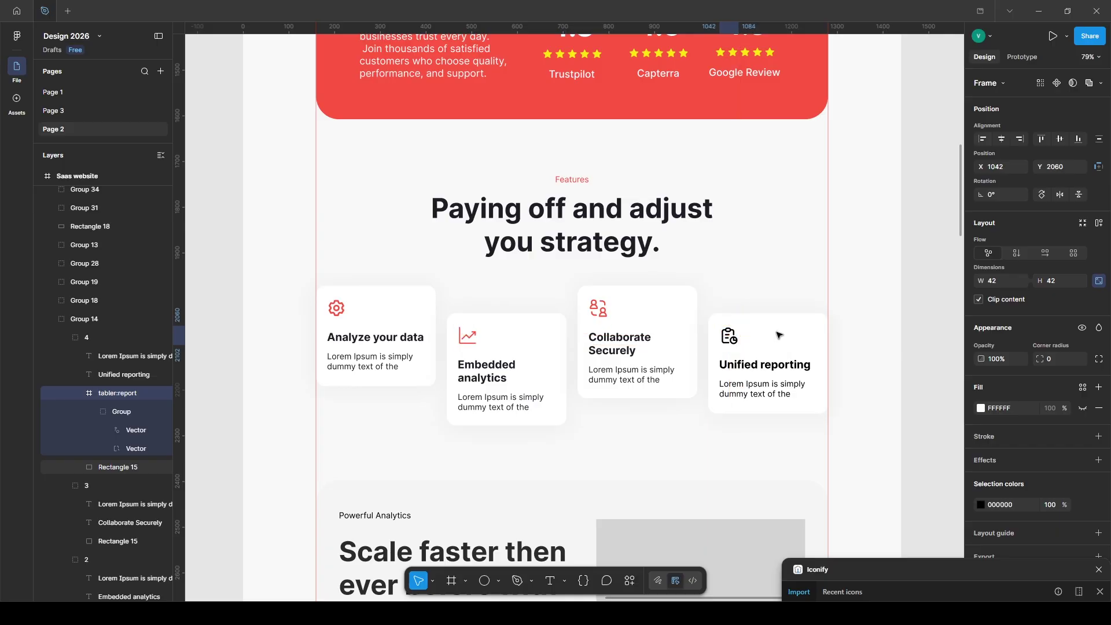
Step: Apply colour style 04 to the report icon and style 03 to the "Unified reporting" card's title and description
click(981, 505)
click(862, 431)
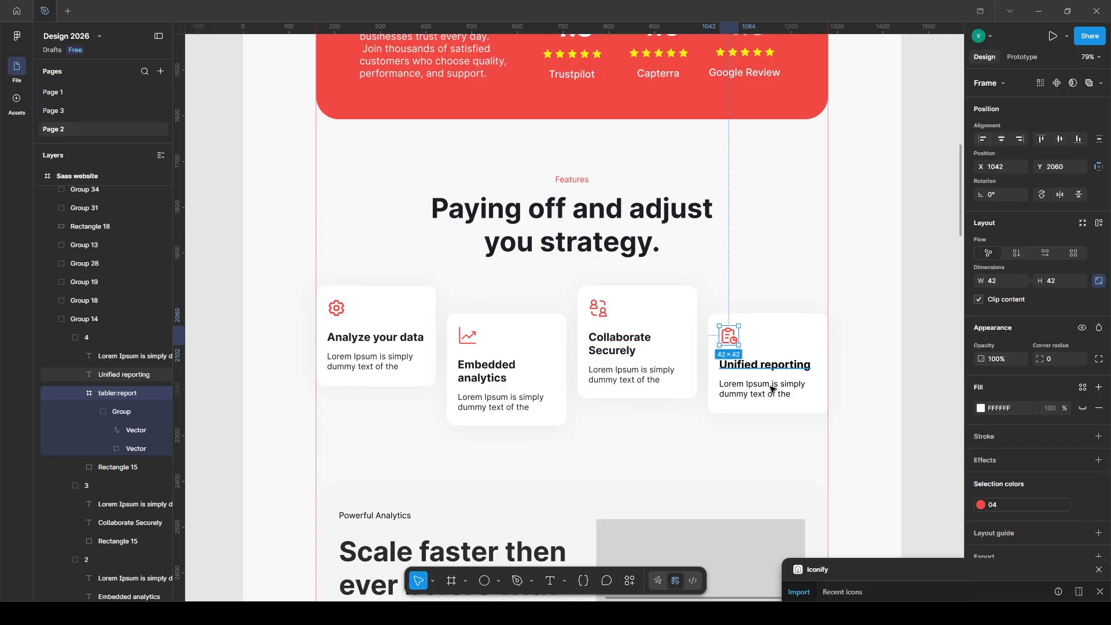
click(778, 367)
shift+click(795, 386)
scroll(1029, 363, down, 1)
click(1084, 468)
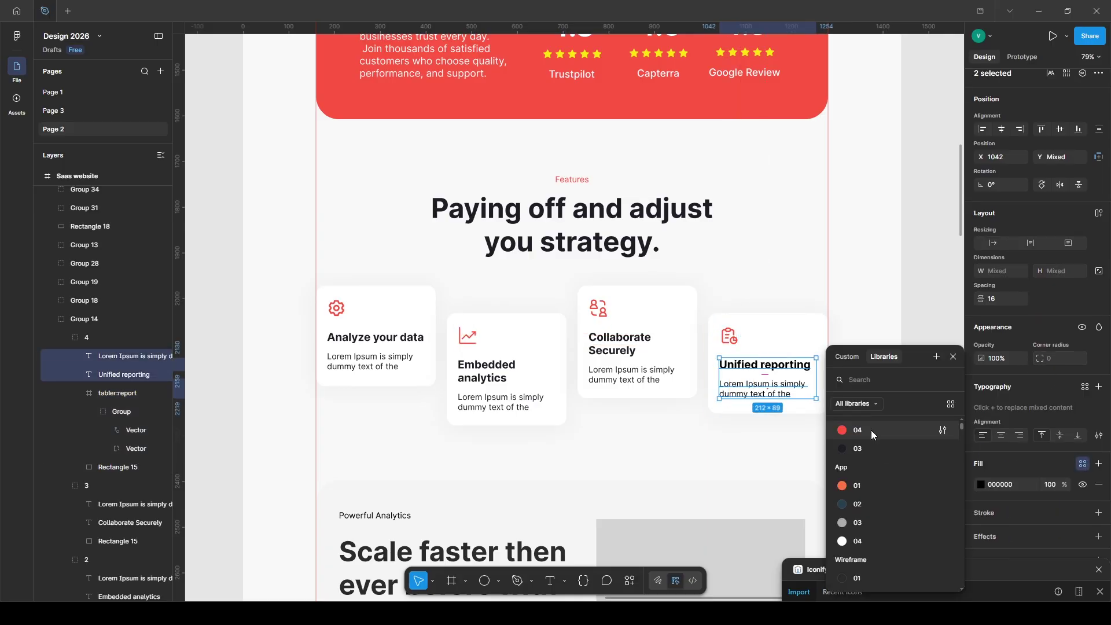
click(867, 450)
click(922, 318)
click(1098, 569)
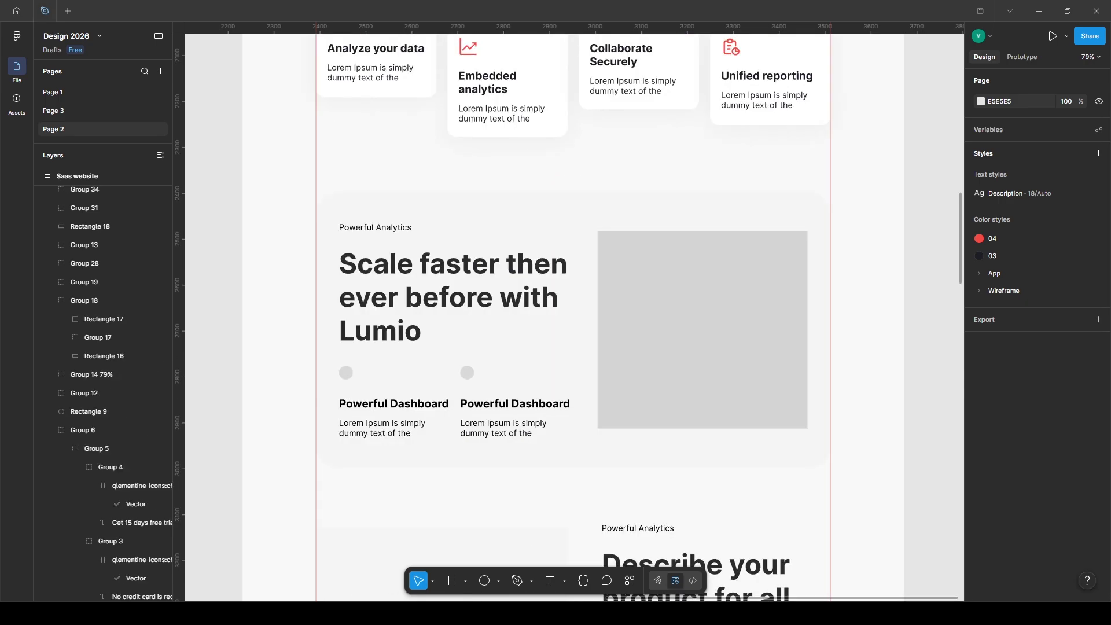
Step: Fill the background rectangle of the "Powerful Analytics" section with colour style 03
ctrl+click(622, 248)
ctrl+click(627, 216)
click(1084, 343)
click(882, 432)
Step: Reshape the dark background's top edge into a folder tab, raising its left part to Y 2347.5 with a slope down to the right part
double_click(504, 196)
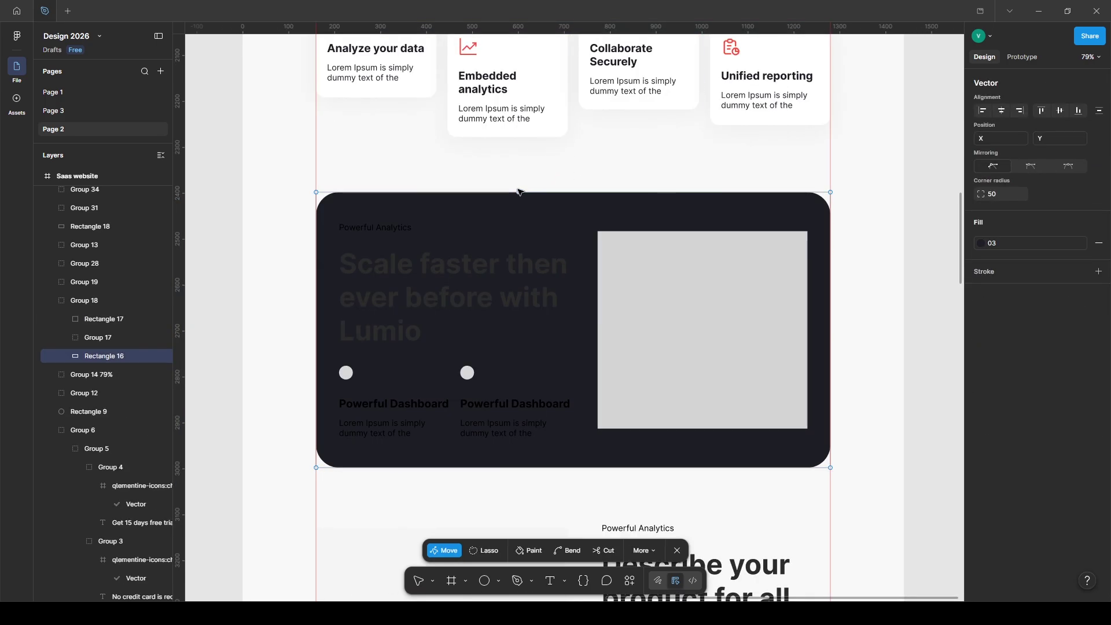
drag(519, 191, 508, 205)
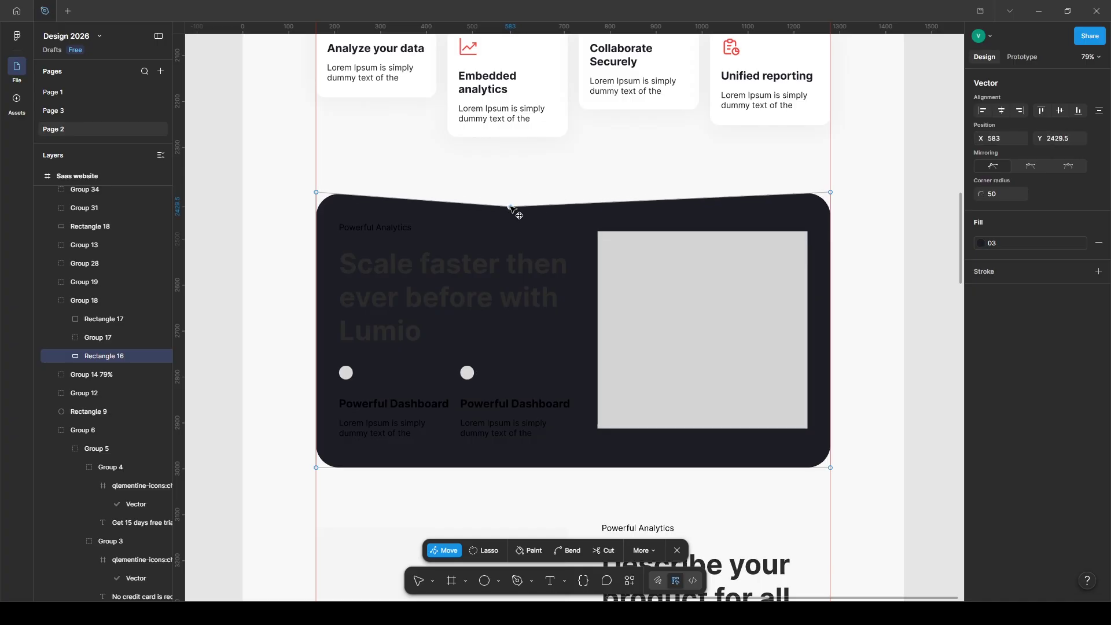
key(ctrl+z)
drag(323, 195, 316, 169)
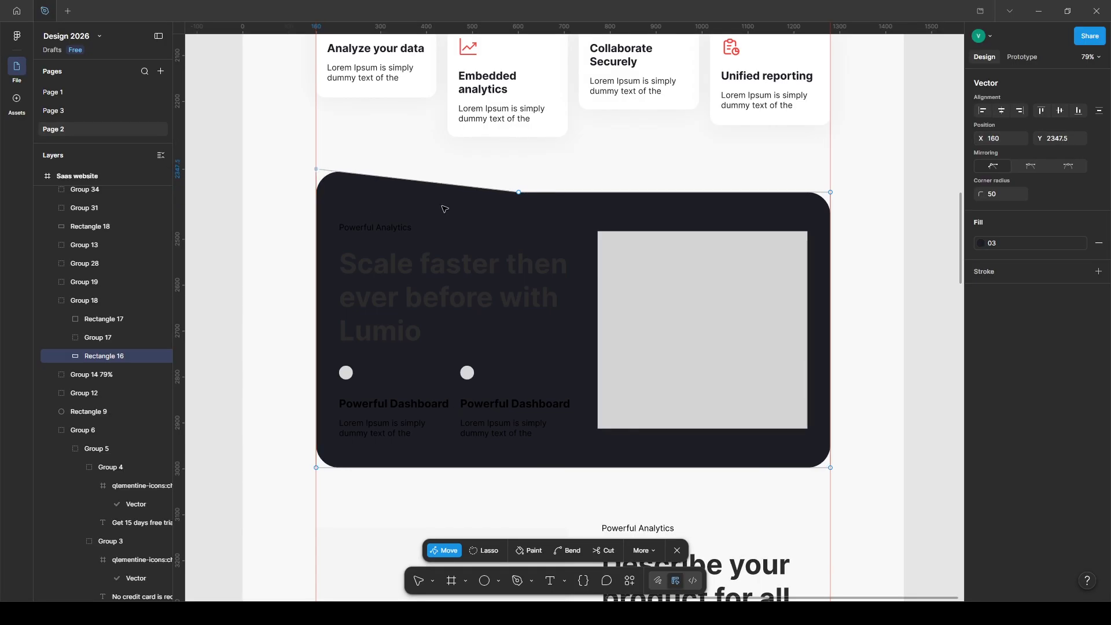
drag(518, 192, 517, 201)
drag(833, 200, 831, 201)
drag(417, 185, 479, 172)
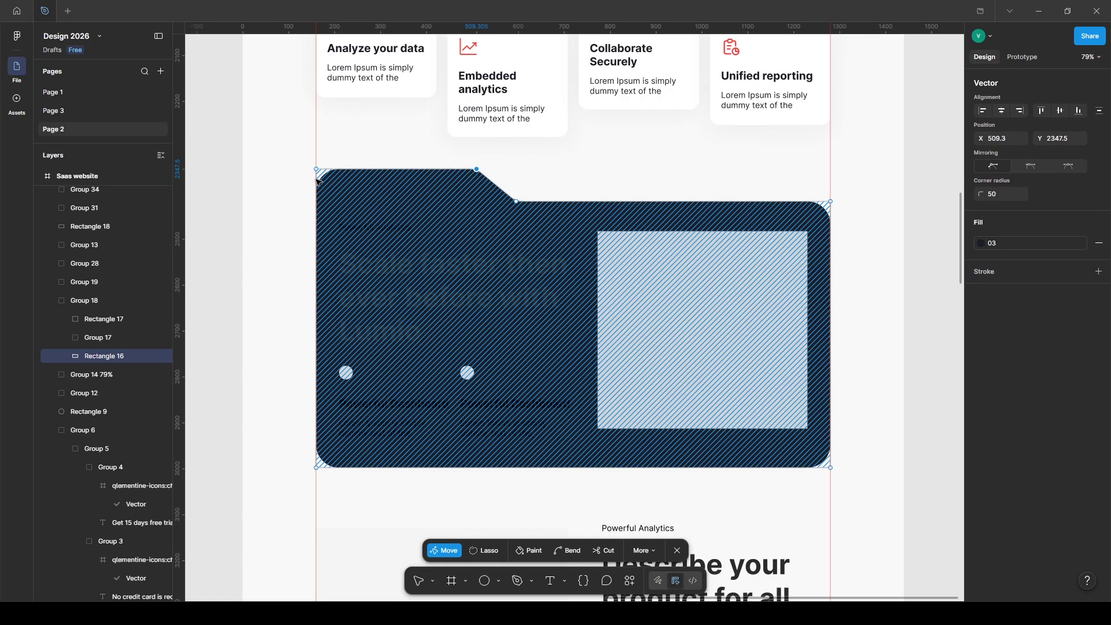
key(Escape)
click(208, 190)
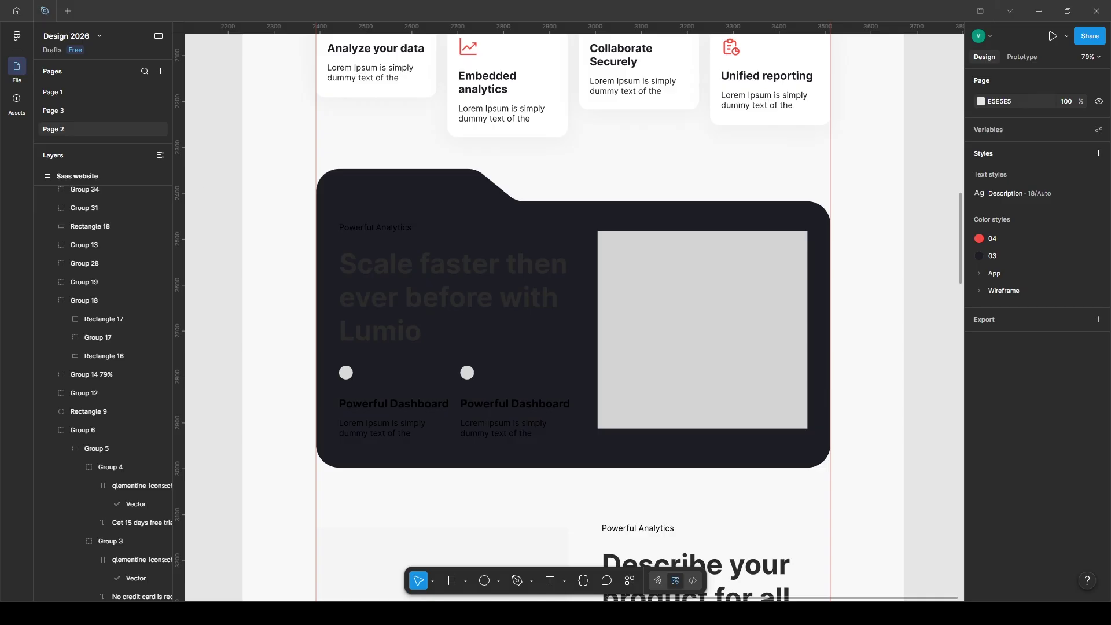
Step: Apply colour style 04 to the "Powerful Analytics" label and App/04 to the "Scale faster then ever before with Lumio" heading
click(381, 226)
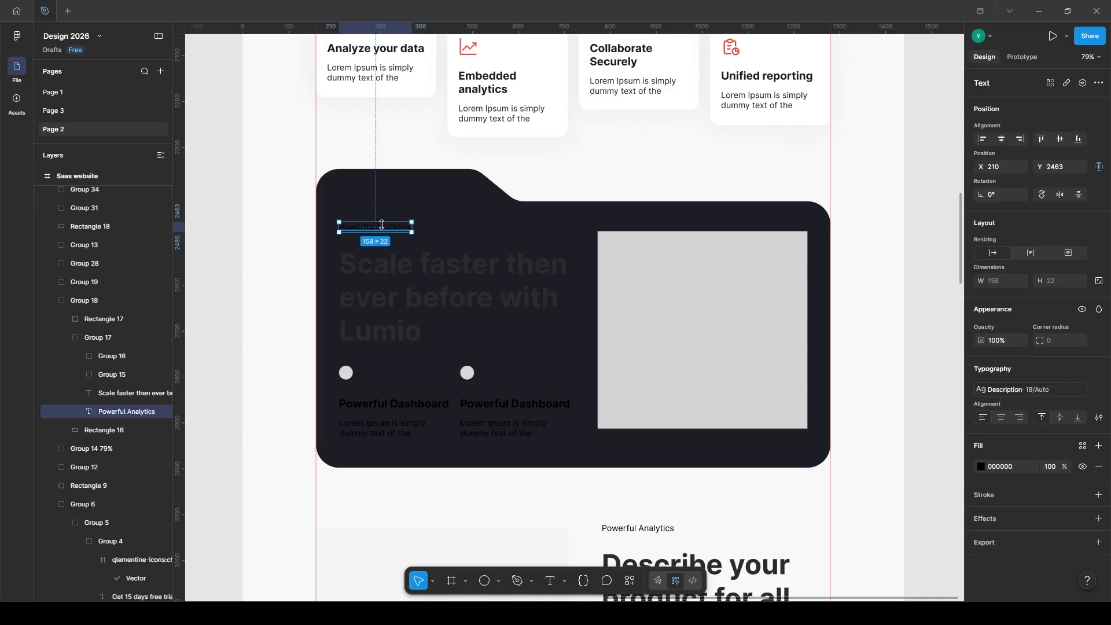
click(1083, 446)
click(858, 429)
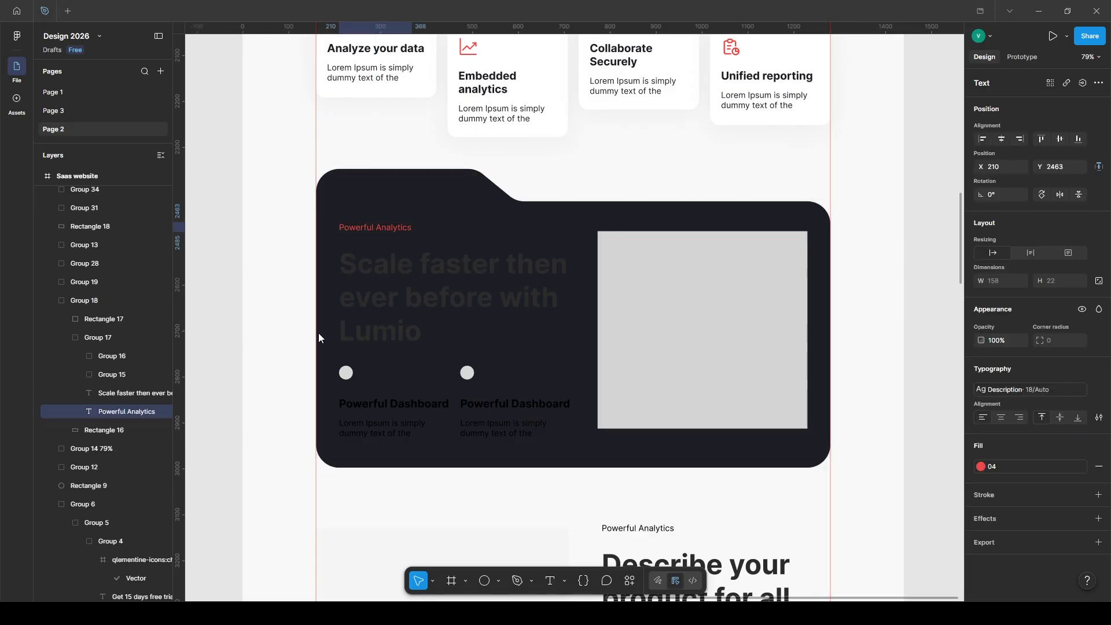
click(347, 336)
click(991, 513)
click(879, 478)
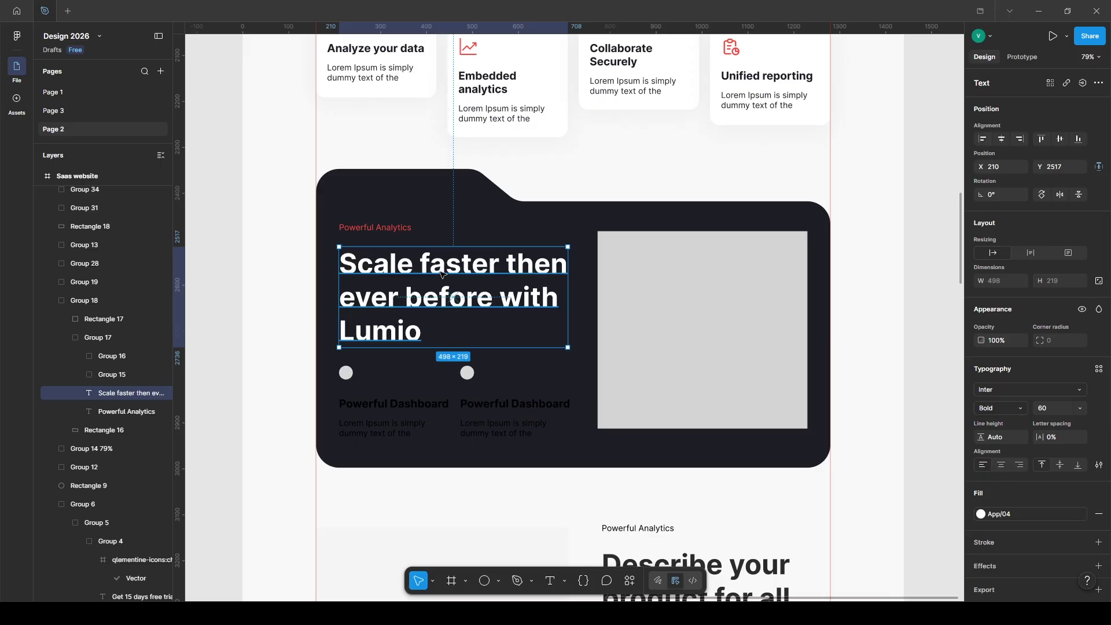
Step: Apply colour style 04 to the word "faster" in the section heading
double_click(442, 269)
double_click(457, 266)
click(1009, 513)
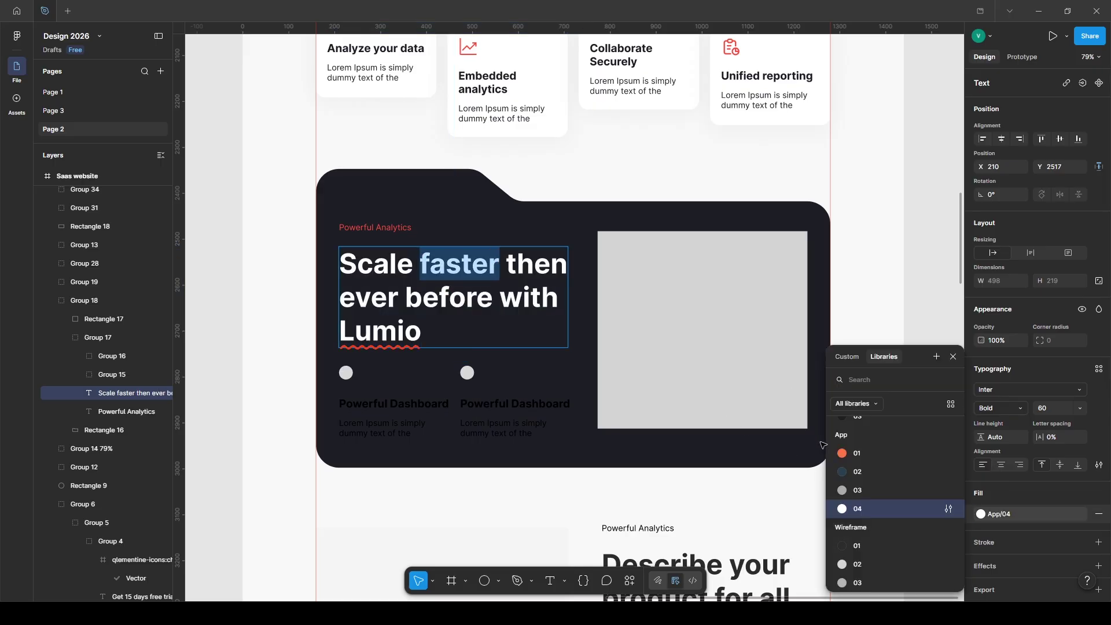
scroll(885, 466, up, 2)
click(931, 434)
Step: Apply colour style App/04 to the first "Powerful Dashboard" title and the description below it
ctrl+click(375, 403)
ctrl+click(375, 404)
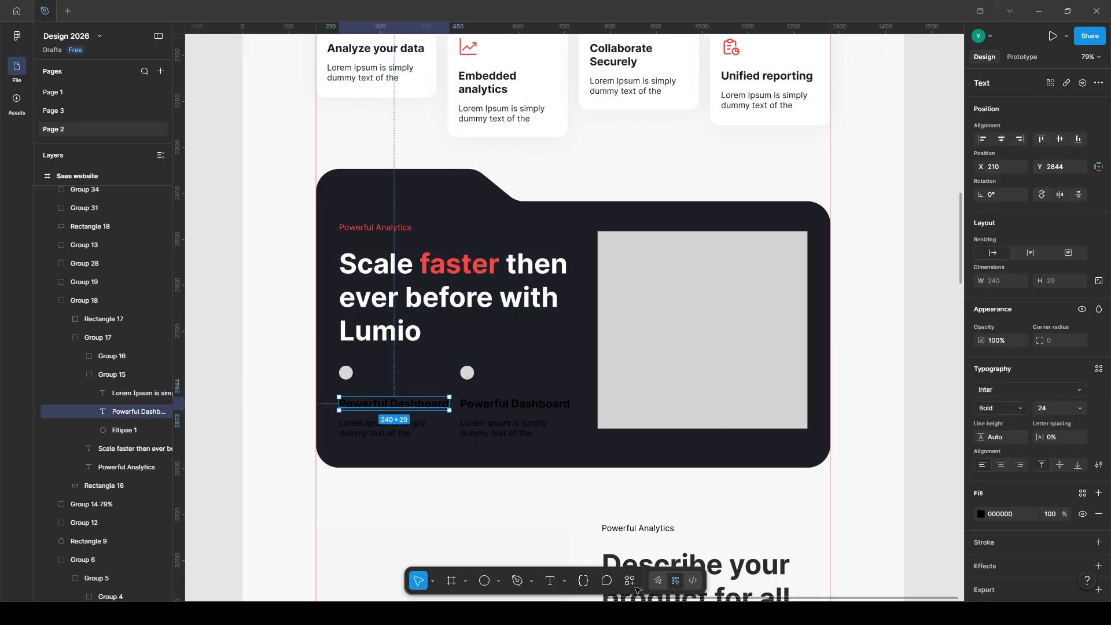
shift+click(387, 434)
shift+click(487, 404)
ctrl+click(404, 405)
shift+click(391, 434)
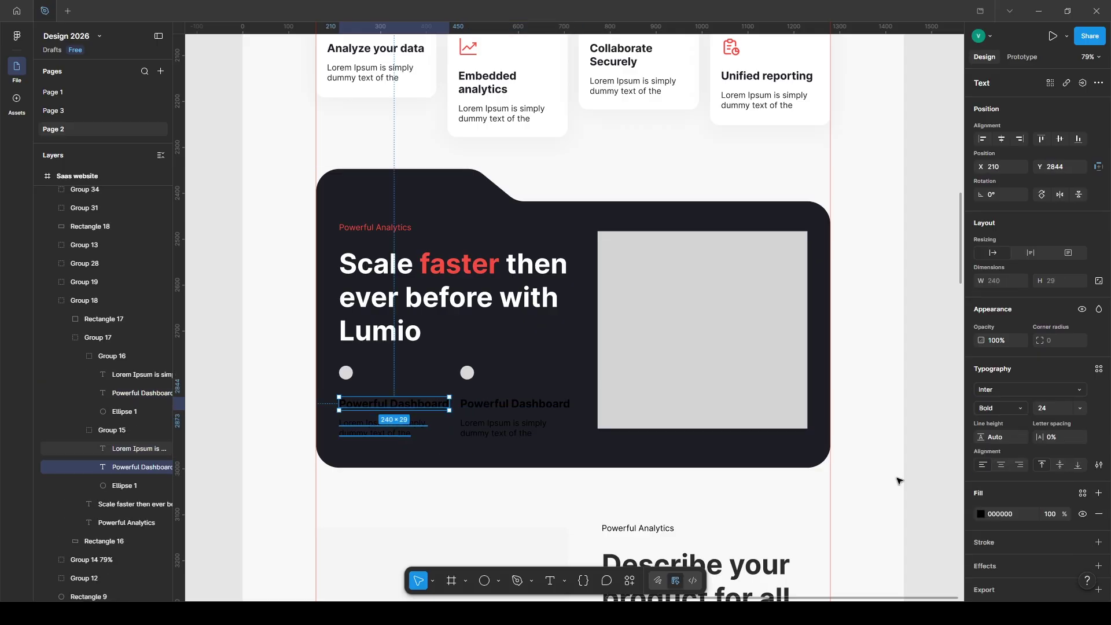
click(1082, 468)
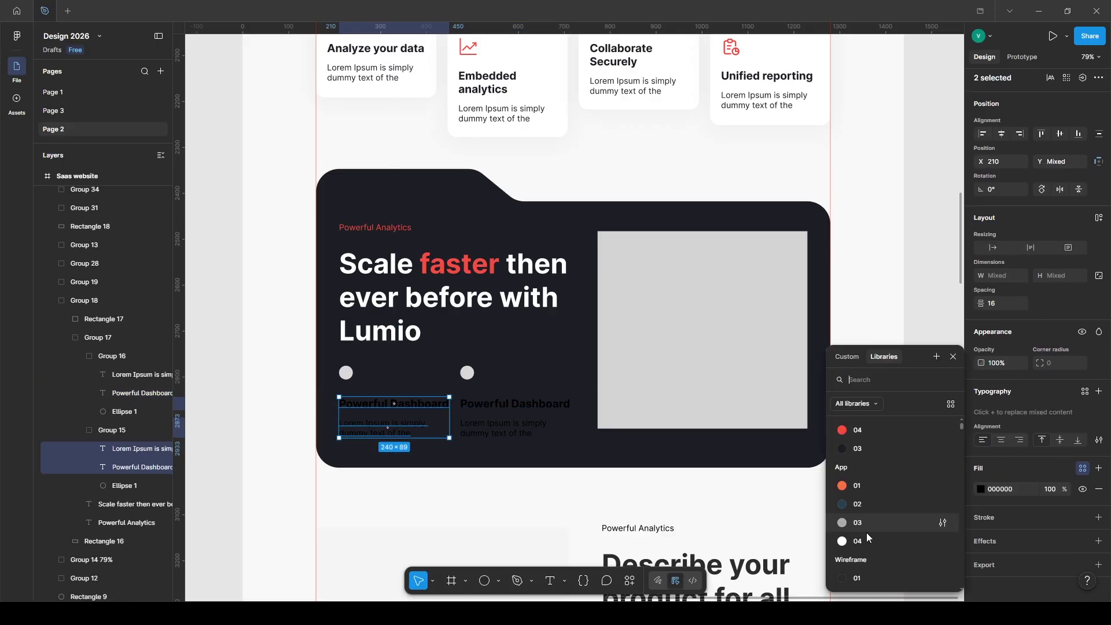
click(925, 541)
Step: Search Iconify for "dashboard" and import the akar-icons:dashboard icon
key(ctrl+k)
click(507, 391)
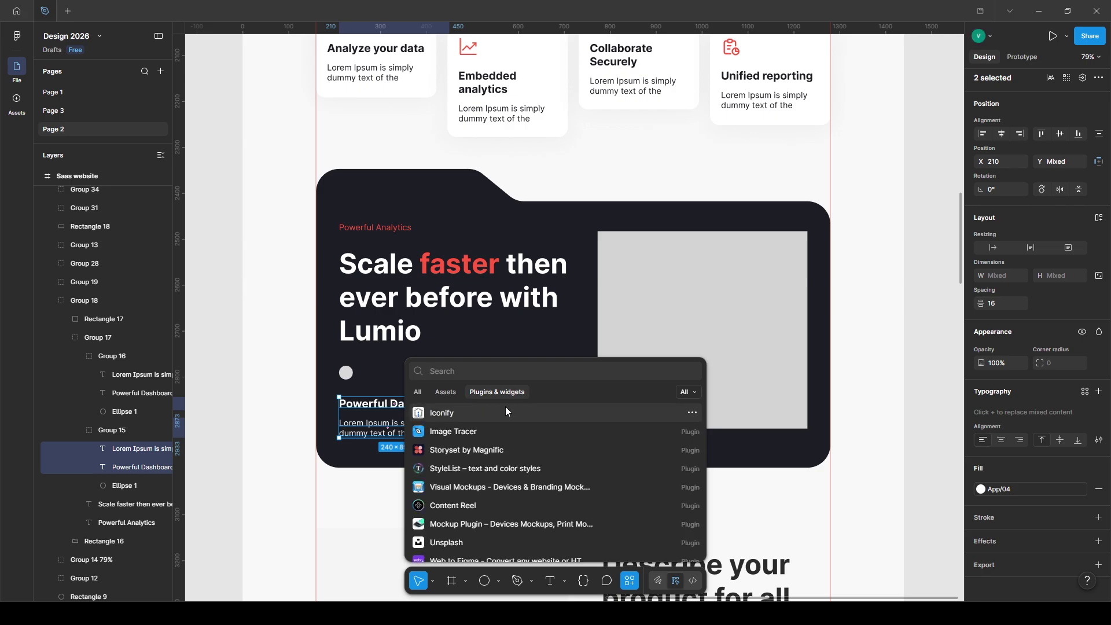
click(442, 413)
click(846, 209)
text(dashboard)
key(Return)
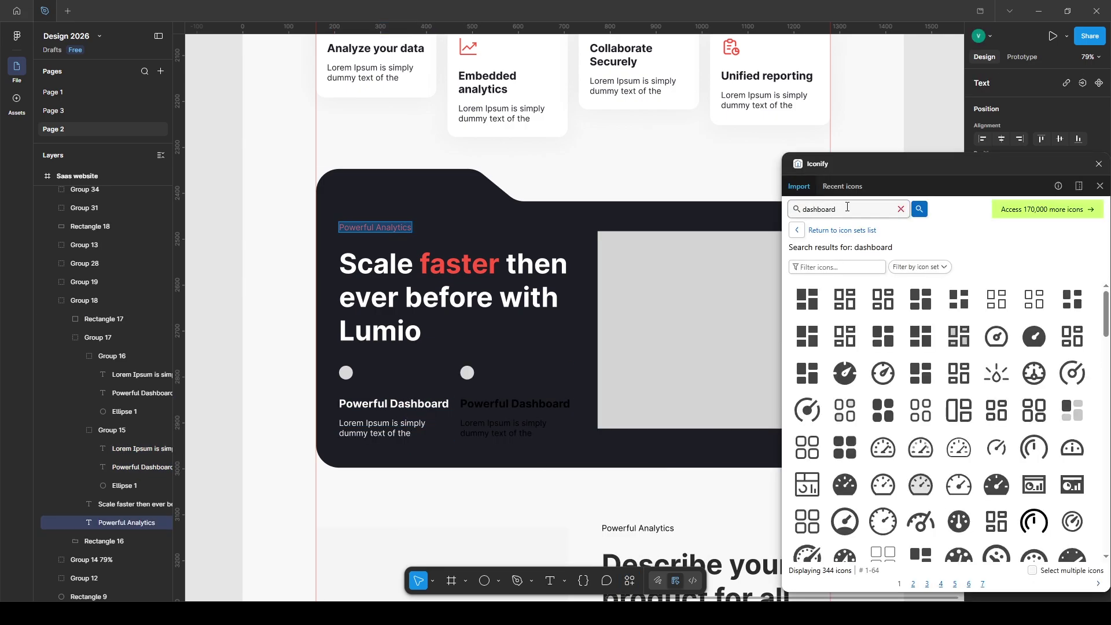
click(881, 410)
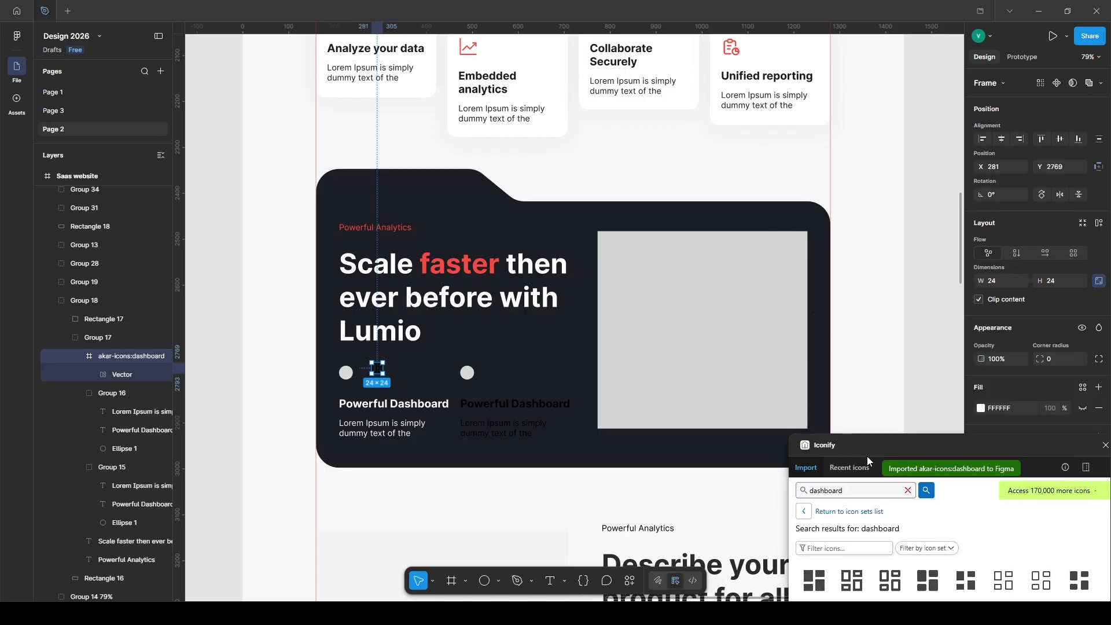
Step: Set the dashboard icon's size to 42 × 42 and apply colour style 04 to it
click(990, 285)
text(42)
key(Return)
drag(992, 455, 952, 593)
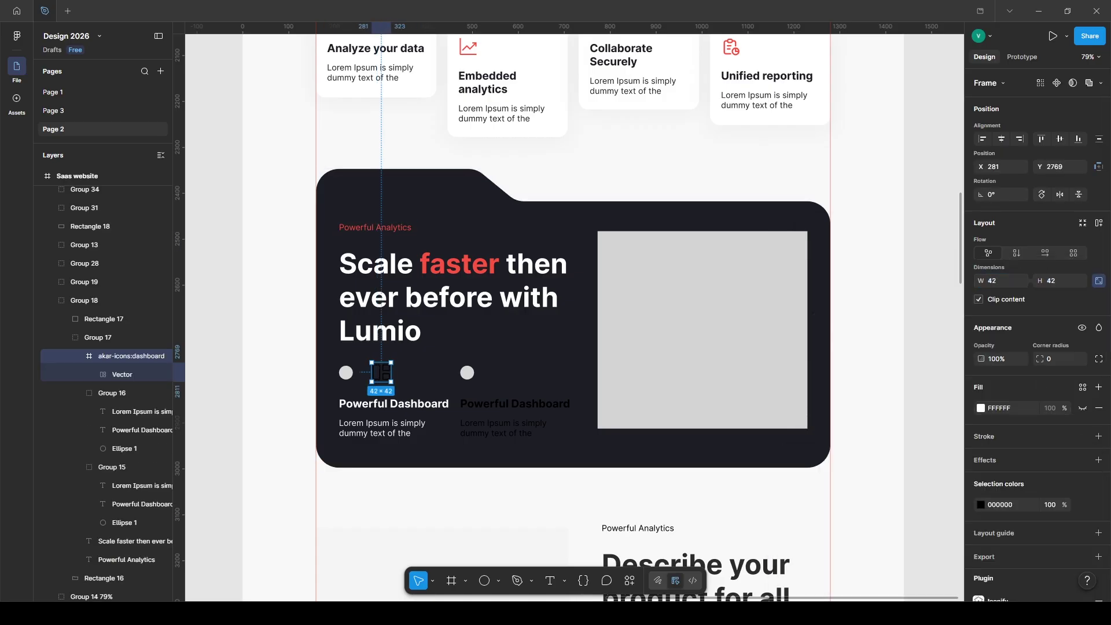
scroll(1062, 449, down, 2)
click(857, 431)
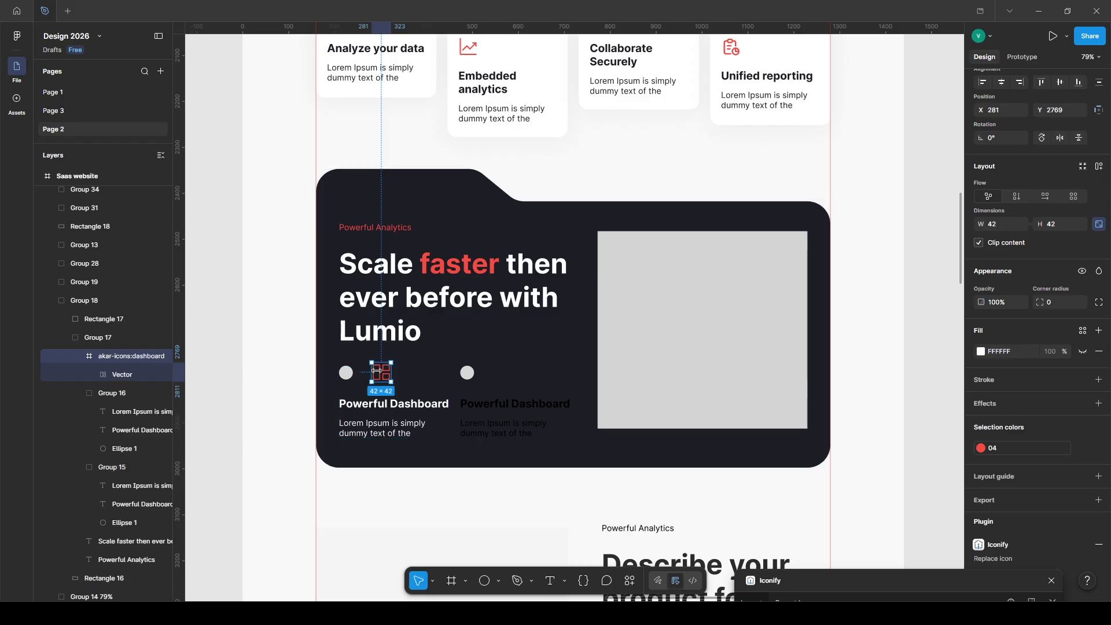
Step: Replace the grey circle above "Powerful Dashboard" with the dashboard icon and set the icon's stroke weight to 3
drag(380, 372, 346, 372)
click(133, 522)
key(Delete)
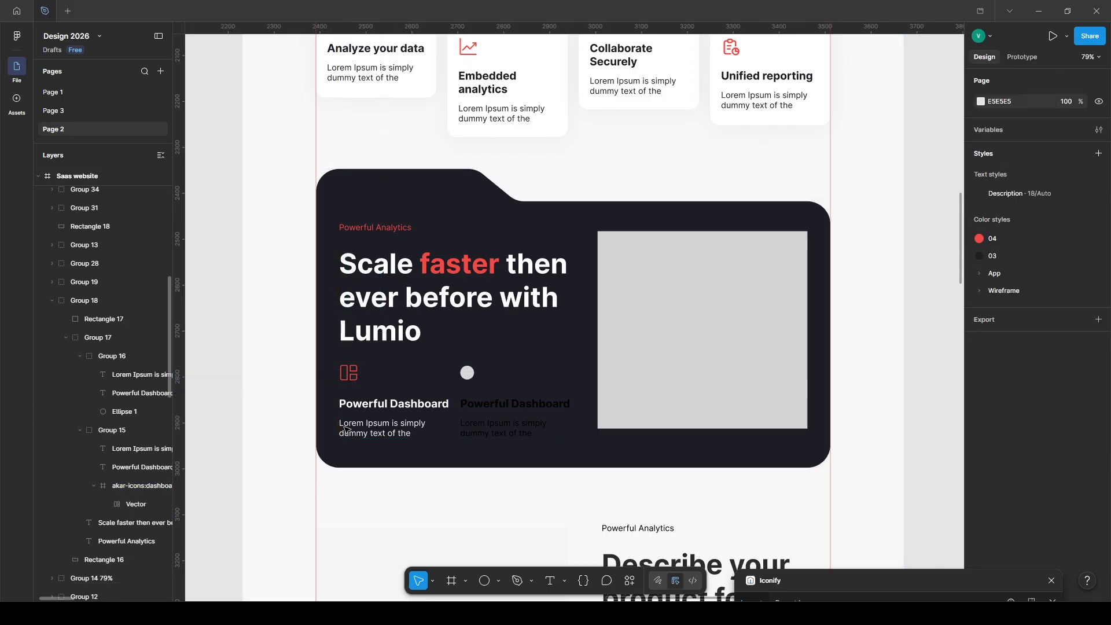
double_click(350, 371)
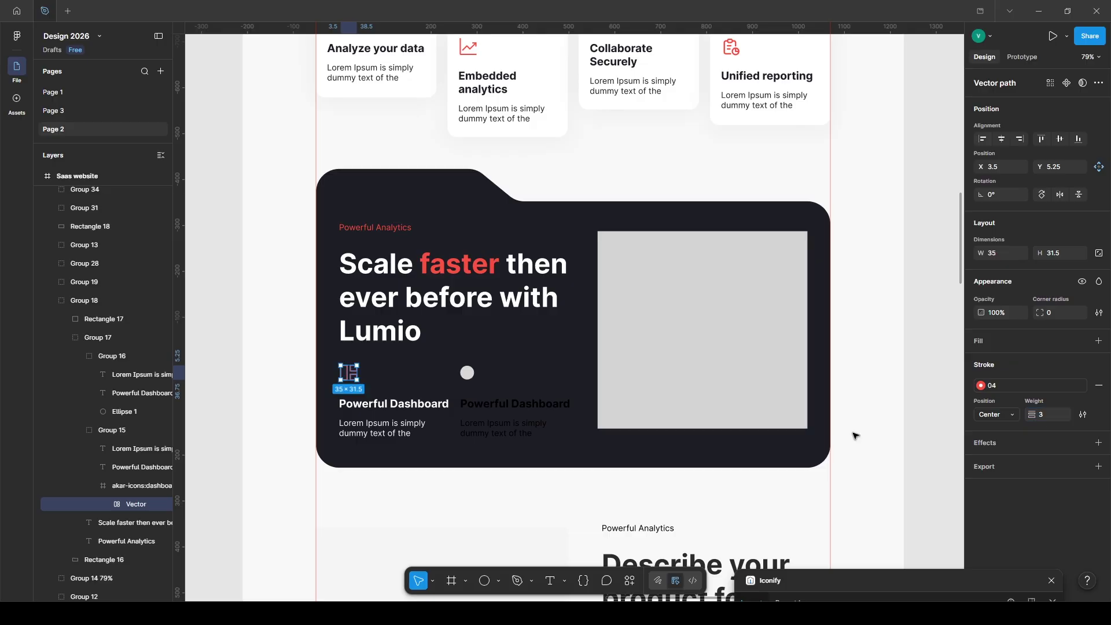
Step: Apply colour style App/04 to the second "Powerful Dashboard" title and its description
click(492, 404)
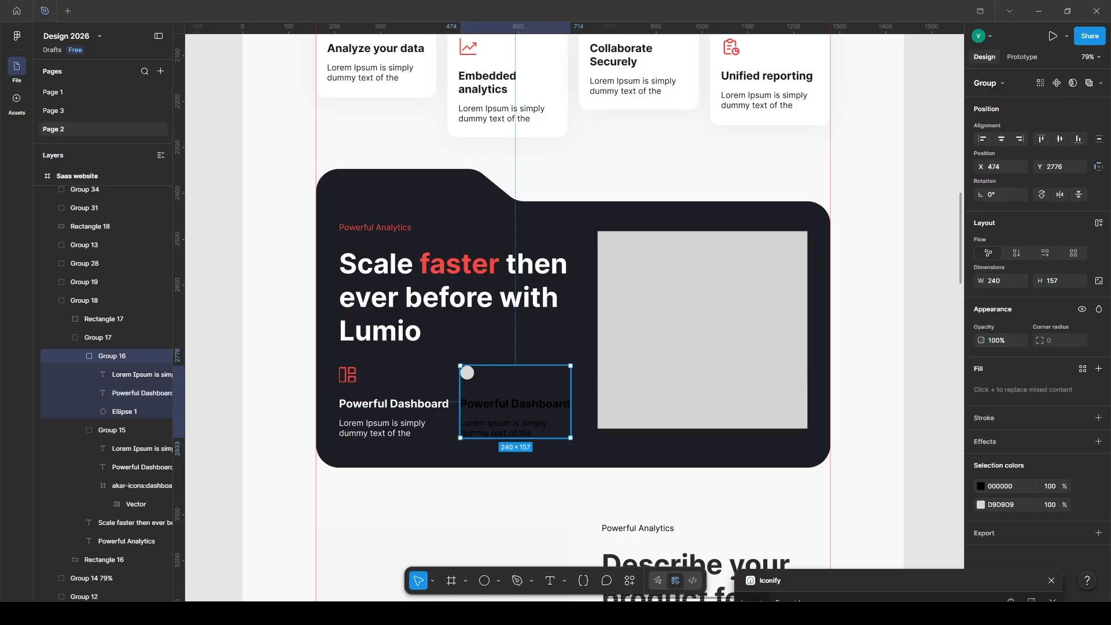
ctrl+click(492, 404)
ctrl+shift+click(495, 425)
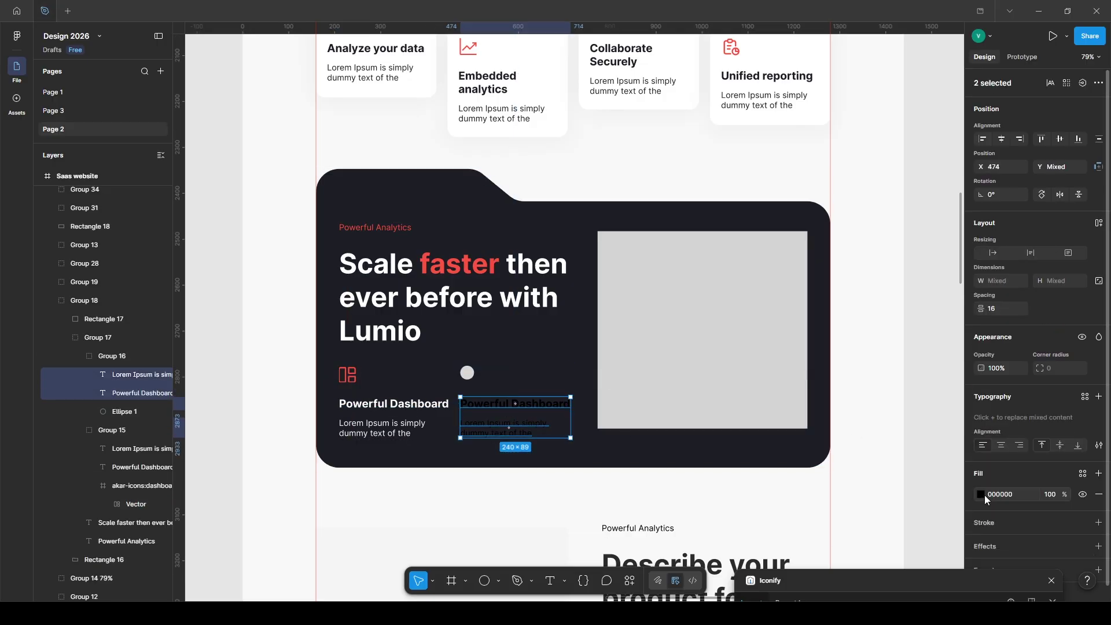
click(1083, 473)
click(860, 536)
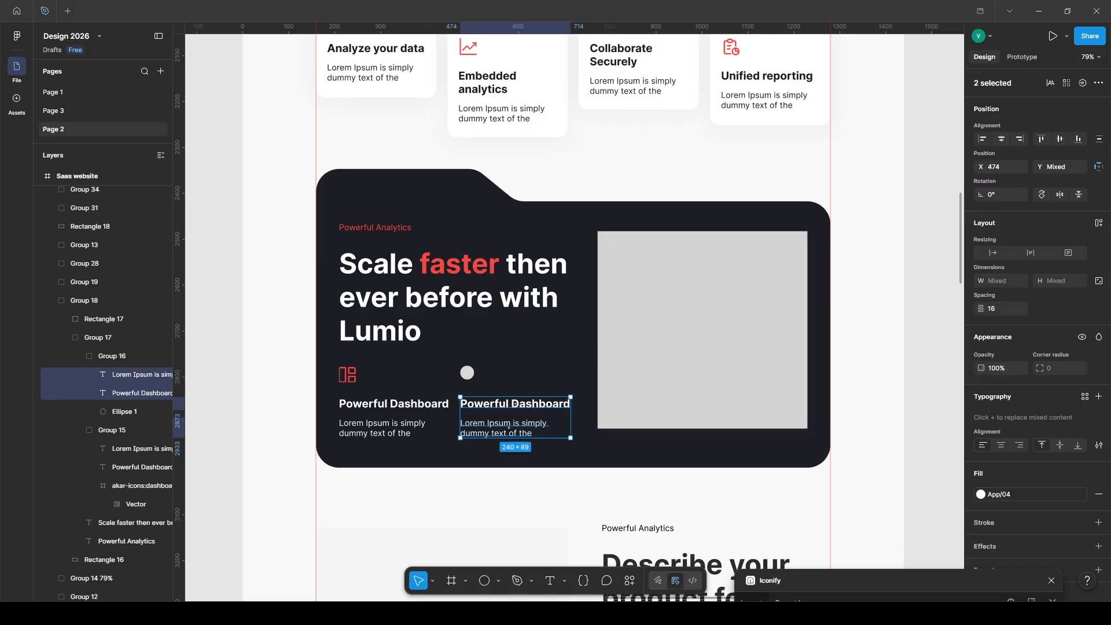
Step: Retitle the second item "Metrics Overview" and change the descriptions to "Track performance, monitor growth." and "Advanced reporting tools designed."
double_click(514, 403)
text(Metrics Overview)
double_click(382, 428)
text(Track performance, monitor growth.)
double_click(504, 428)
text(Advanced reporting tools designed.)
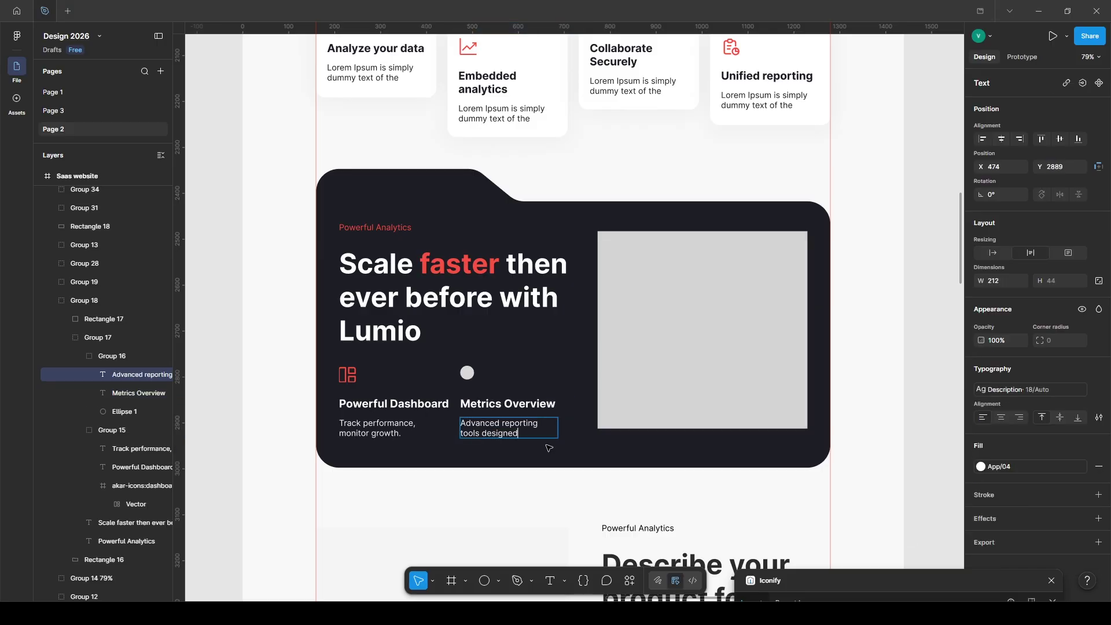
click(251, 415)
Step: Import the material-symbols:analytics-outline icon from an Iconify search for "analytics" and set its size to 42 × 42
text(an)
text(alytics)
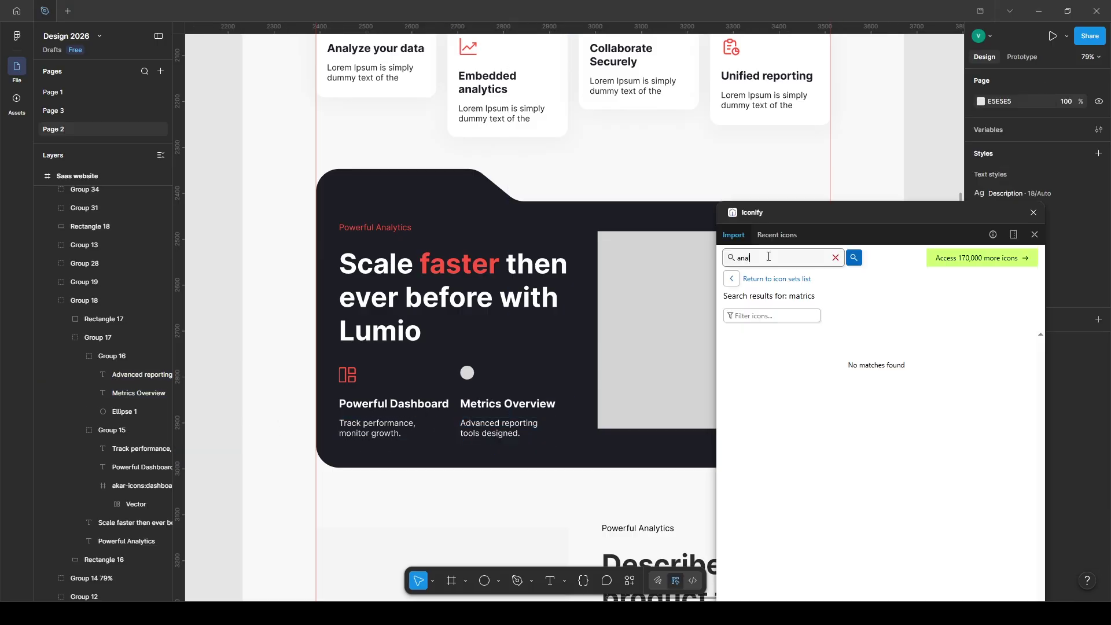
key(Return)
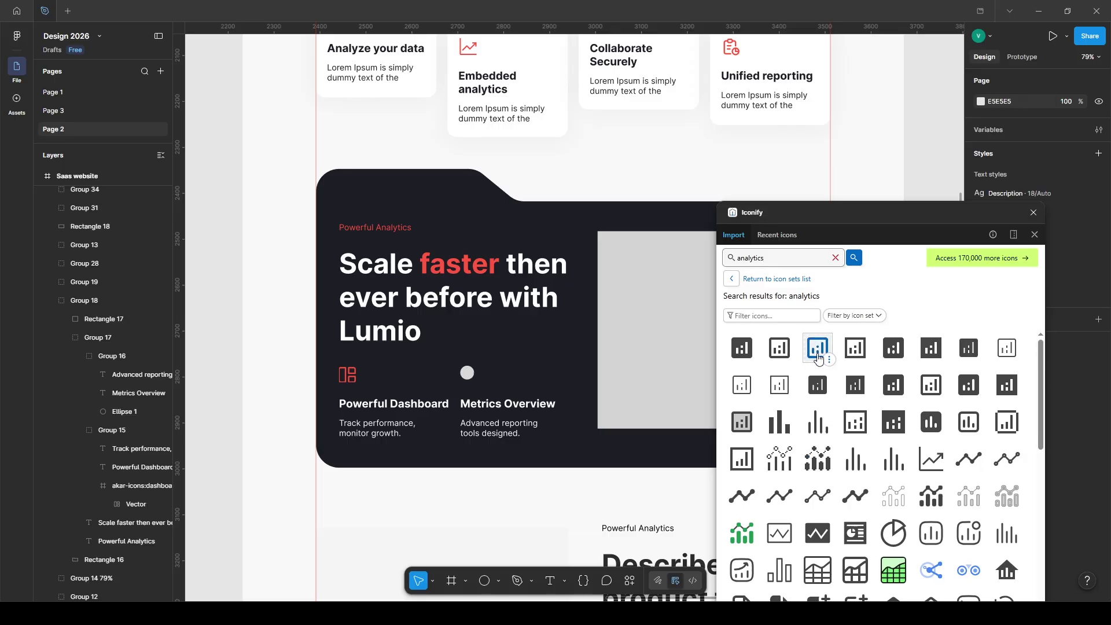
drag(450, 378, 458, 378)
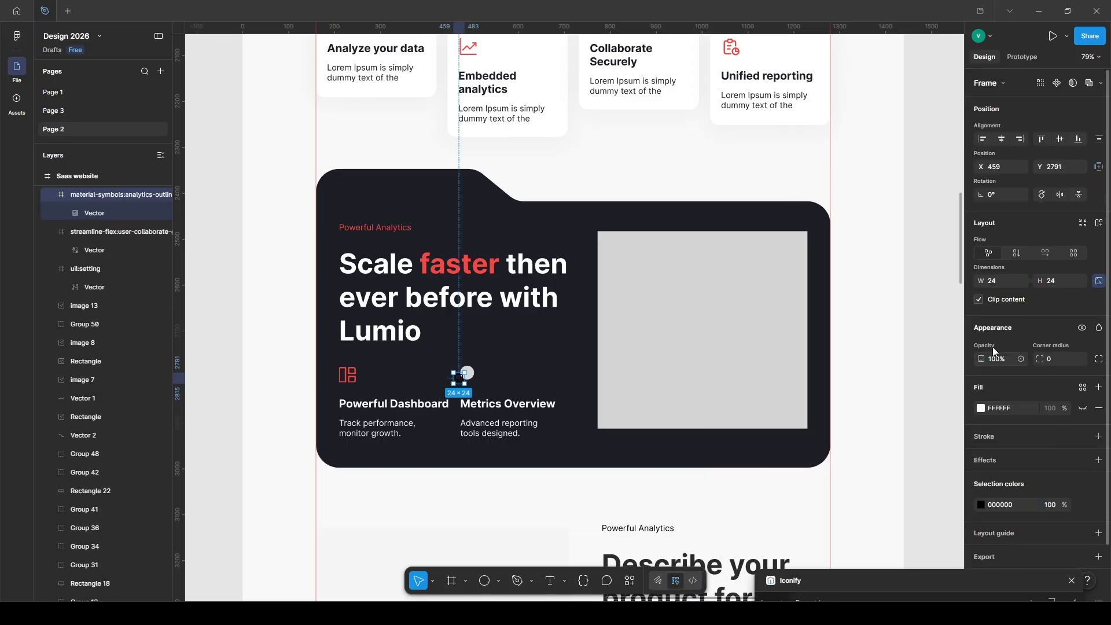
text(42)
key(Return)
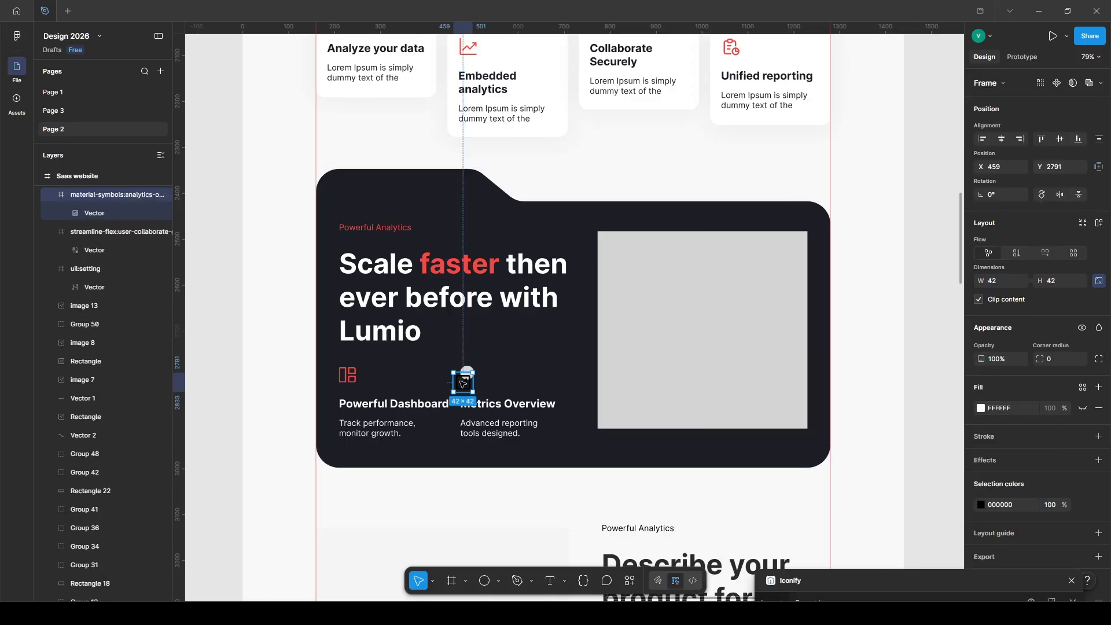
Step: Replace the grey circle above "Metrics Overview" with the analytics icon and fill the icon's vector with colour style 04
drag(463, 386, 467, 376)
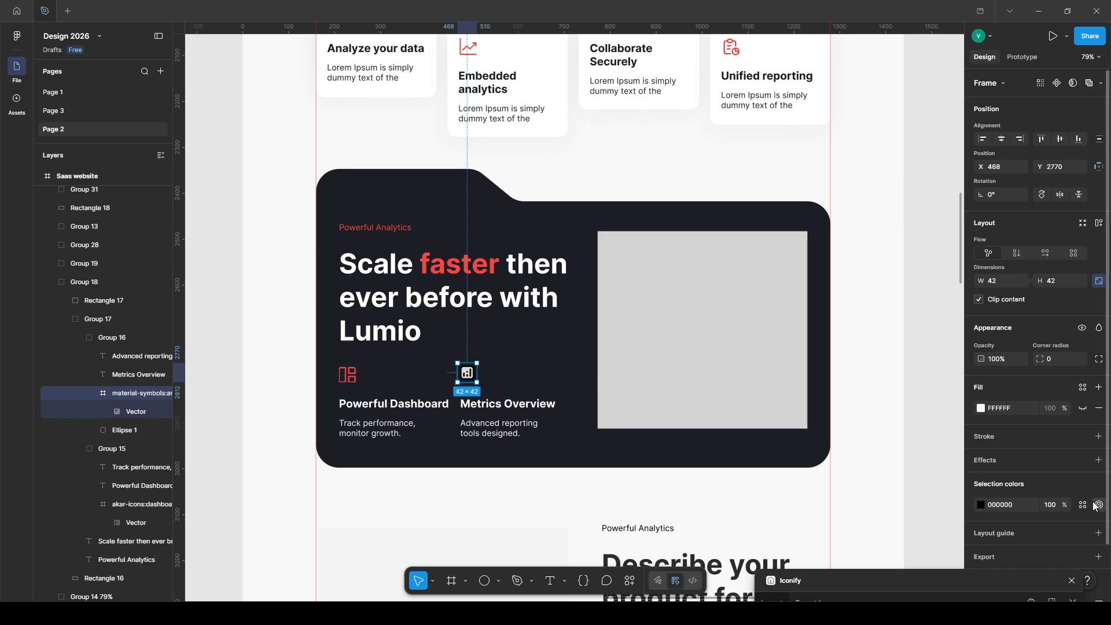
key(Return)
click(124, 428)
key(Delete)
click(136, 411)
click(1082, 340)
click(885, 420)
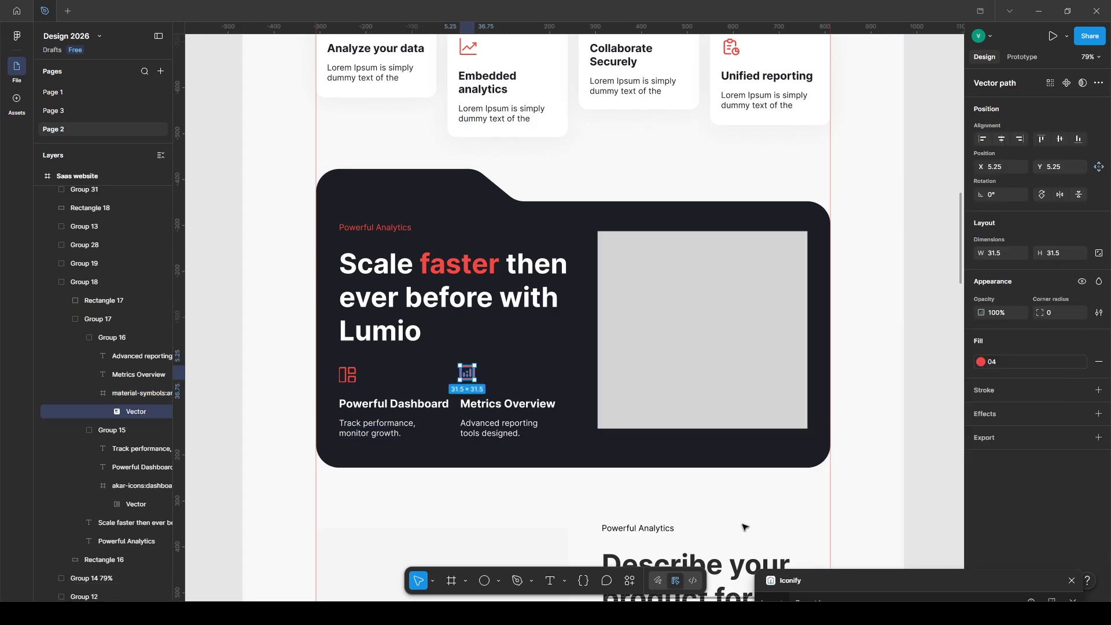
Step: Replace the grey square placeholder in the dark section with the pasted photo of the woman holding a phone
click(707, 315)
key(Delete)
click(706, 317)
key(ctrl+v)
drag(695, 324, 807, 319)
Step: Paste the "Channel" card image, scale it to about 216 × 219, and tilt it beside the woman's shoulder
key(ctrl+v)
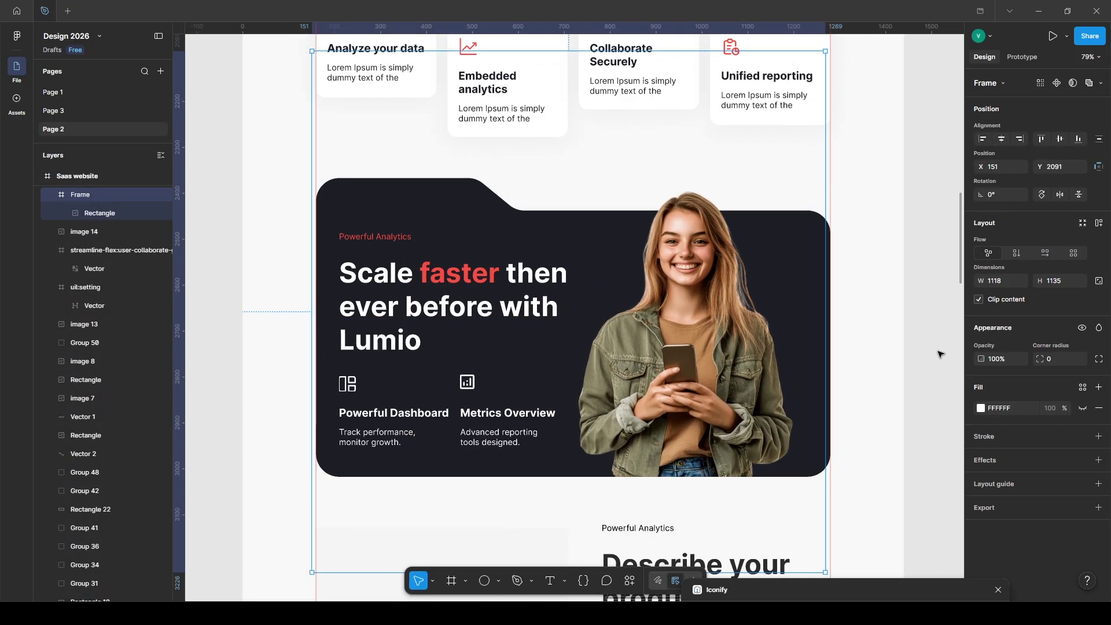
drag(311, 52, 519, 261)
drag(570, 321, 760, 312)
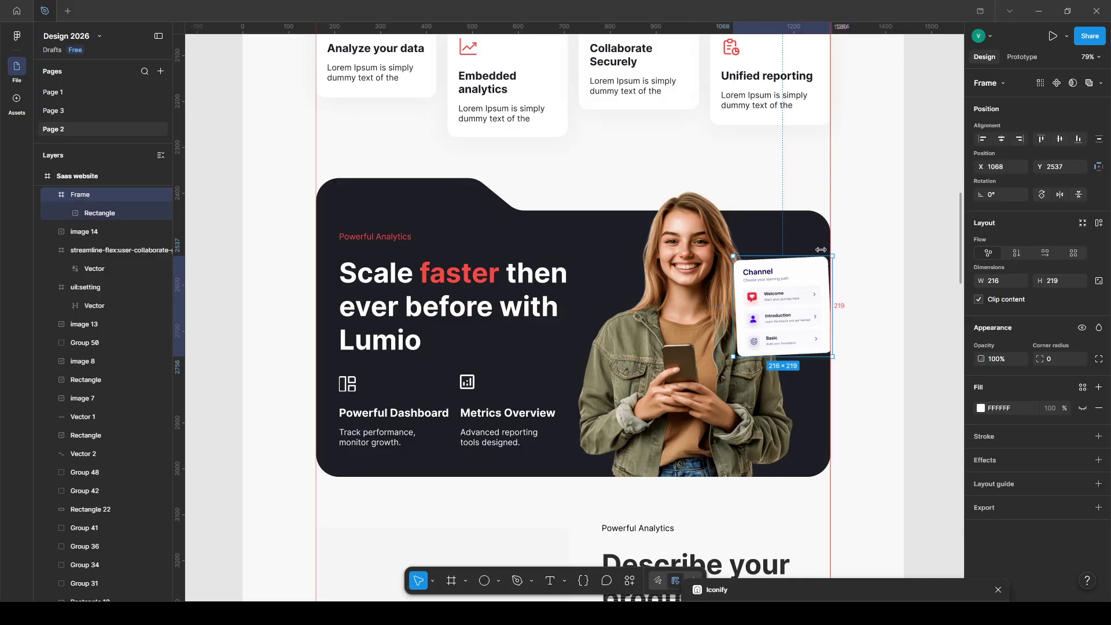
drag(728, 251, 715, 266)
drag(785, 300, 778, 300)
drag(716, 270, 725, 275)
drag(771, 306, 771, 306)
Step: Paste the "3,729" chart card image, scale it to about 230 × 147, and tilt it about -9° below the "Channel" card
key(ctrl+v)
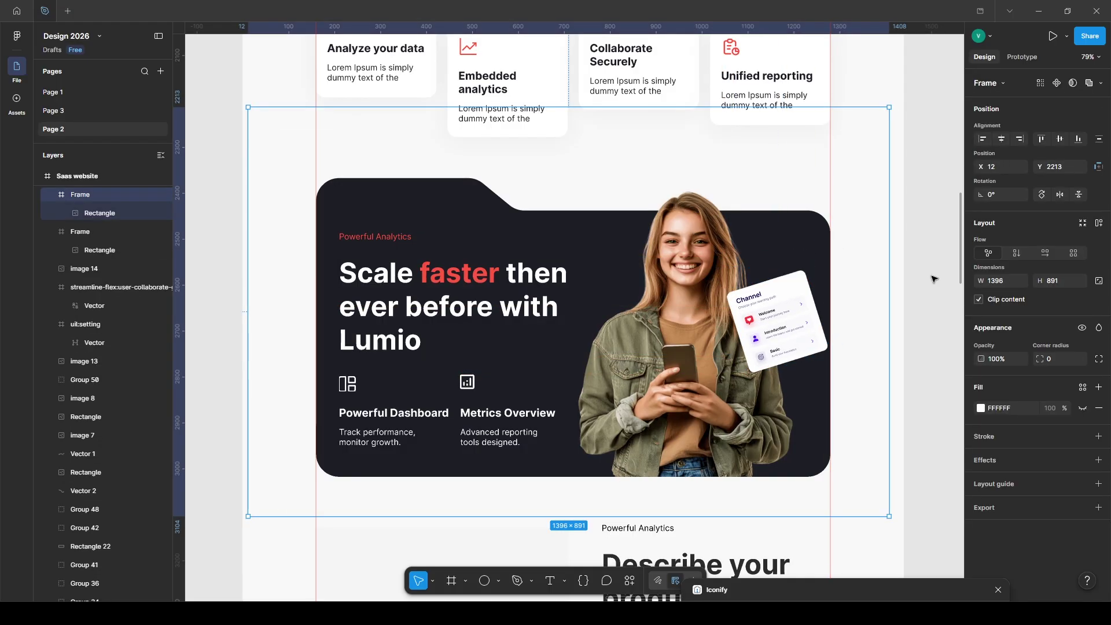
drag(784, 199, 621, 278)
drag(567, 307, 762, 418)
drag(704, 462, 745, 438)
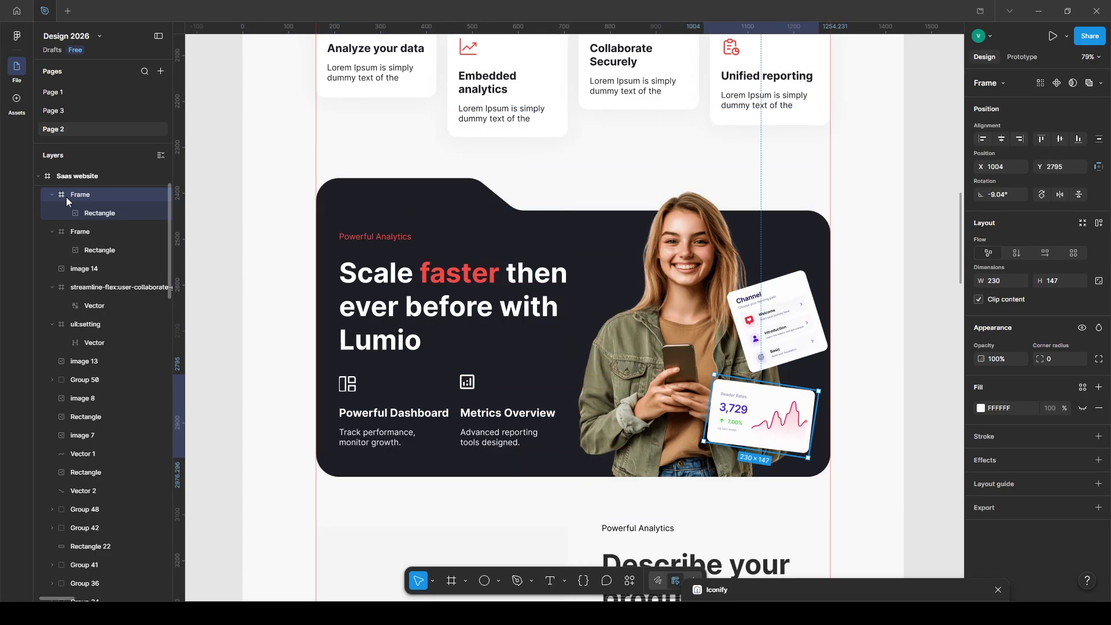
Step: Place the "3,729" card behind the woman's photo and shift the photo and cards into a tighter composition in the dark section
drag(66, 281, 67, 282)
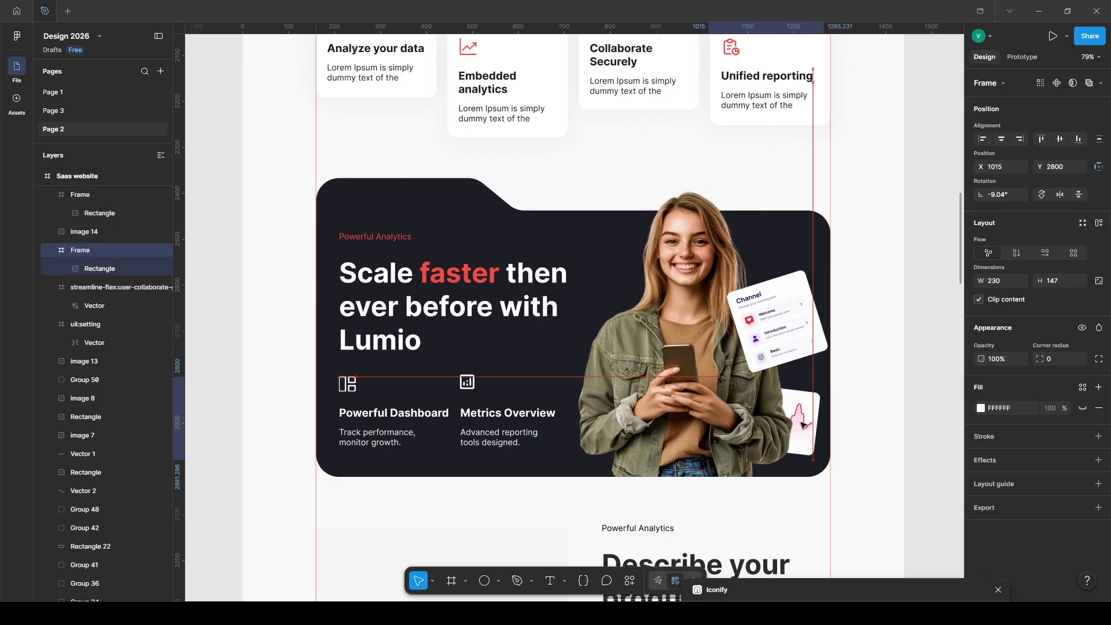
click(784, 325)
click(690, 348)
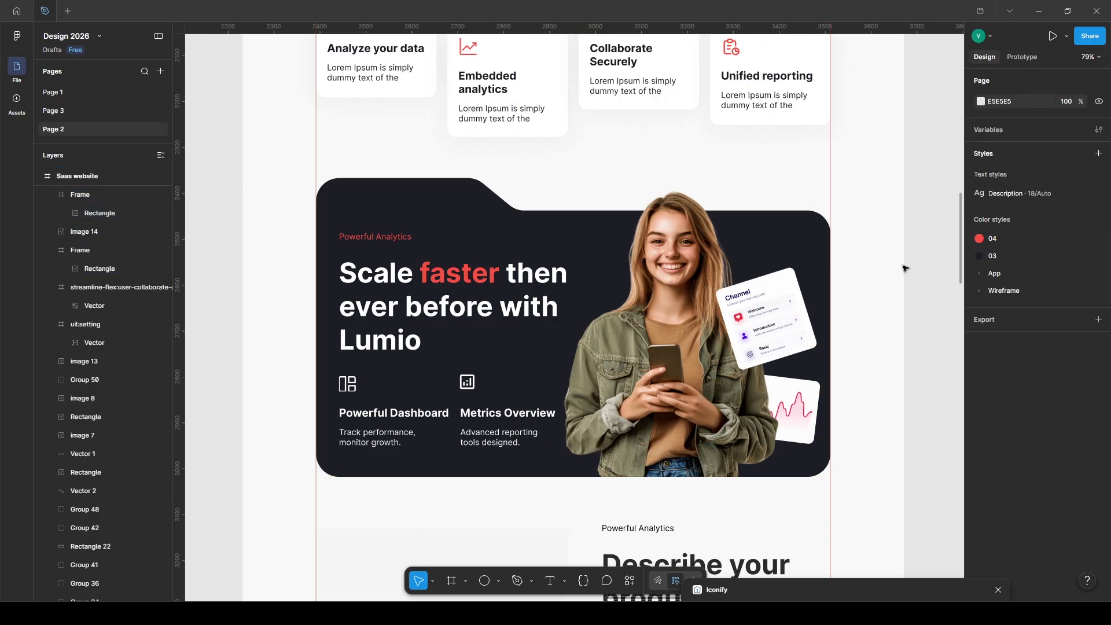
Step: Copy the gradient curve from the hero section into the dark section, rotate it about 17°, and position it behind the woman
scroll(897, 266, up, 10)
click(658, 200)
scroll(660, 201, down, 4)
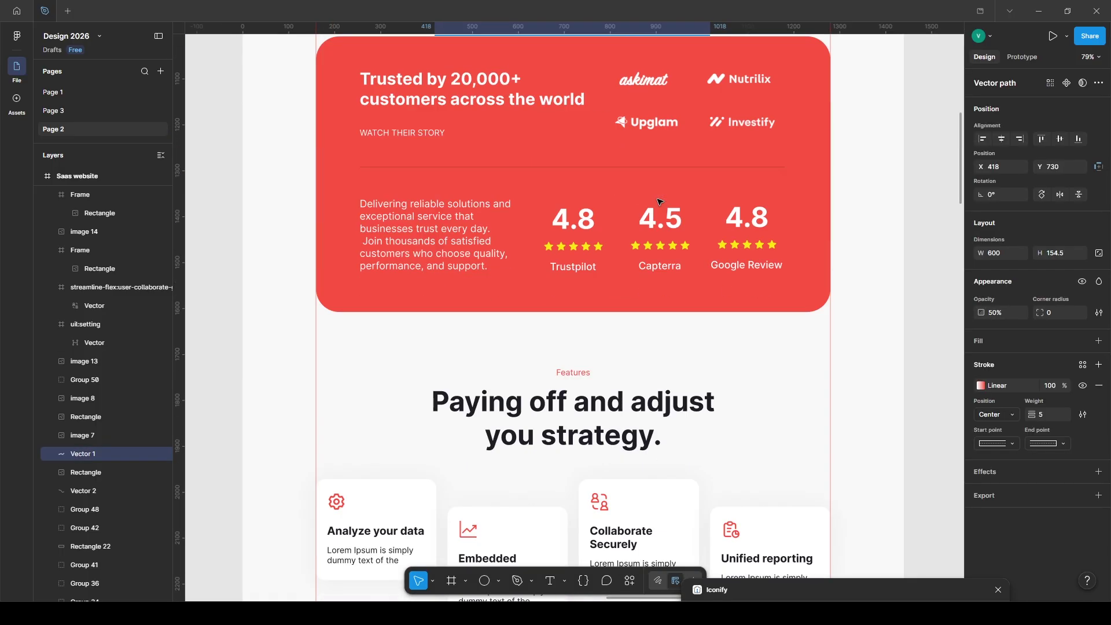
scroll(658, 201, down, 10)
click(515, 110)
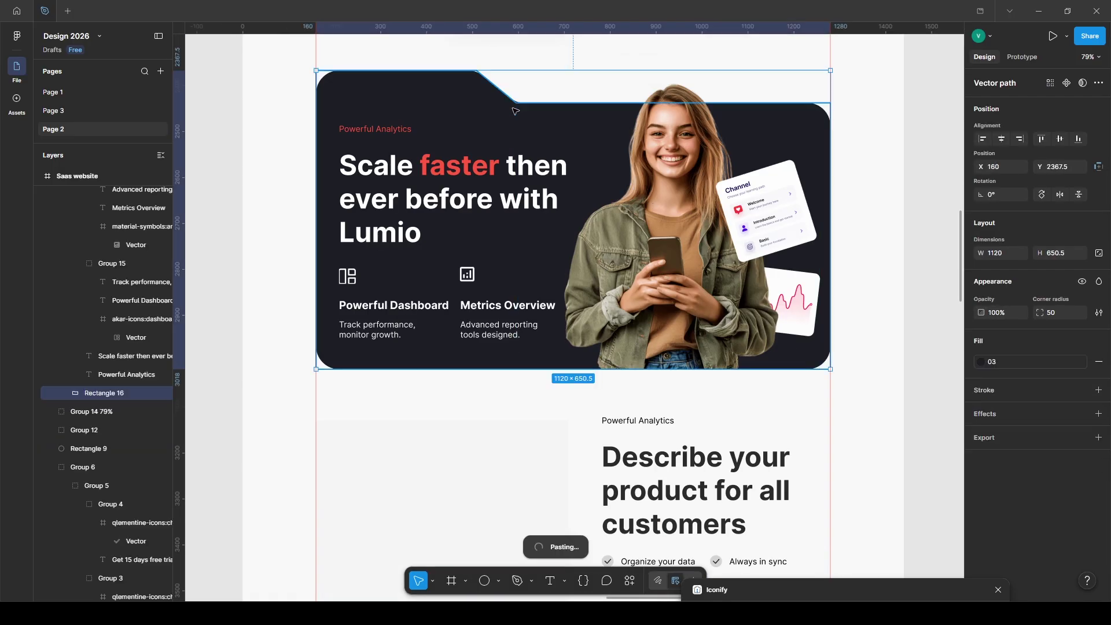
key(ctrl+v)
drag(749, 220, 756, 175)
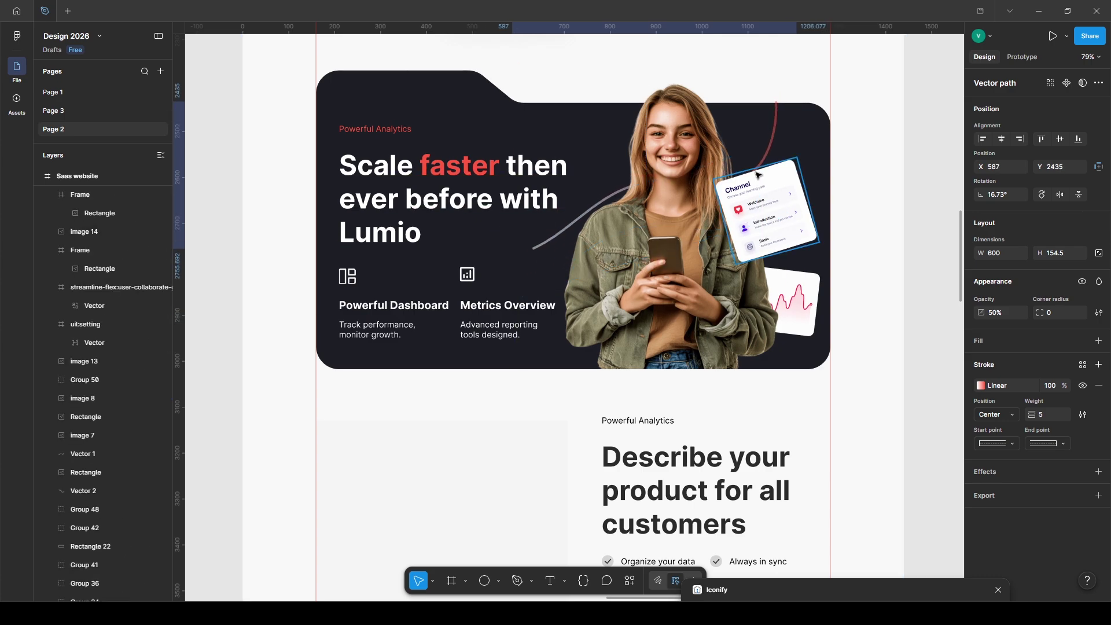
drag(530, 269, 575, 310)
drag(742, 143, 762, 186)
click(937, 223)
Step: Apply colour style 04 to the "Powerful Analytics" label and style 03 to the "Describe your product for all customers" heading
scroll(927, 226, down, 5)
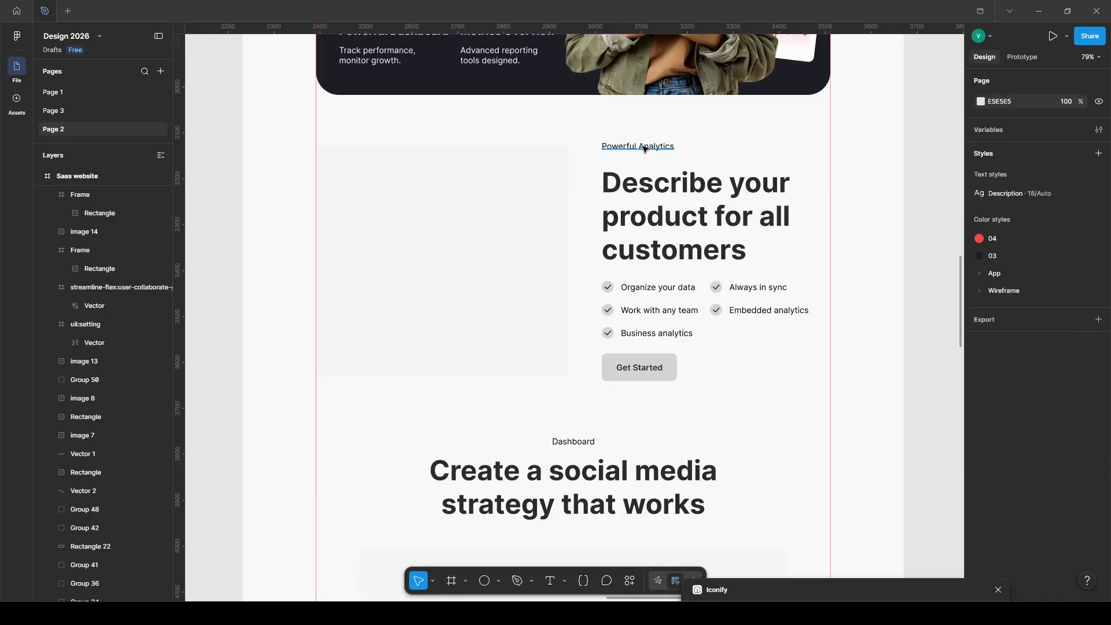
click(644, 148)
click(1084, 449)
click(867, 434)
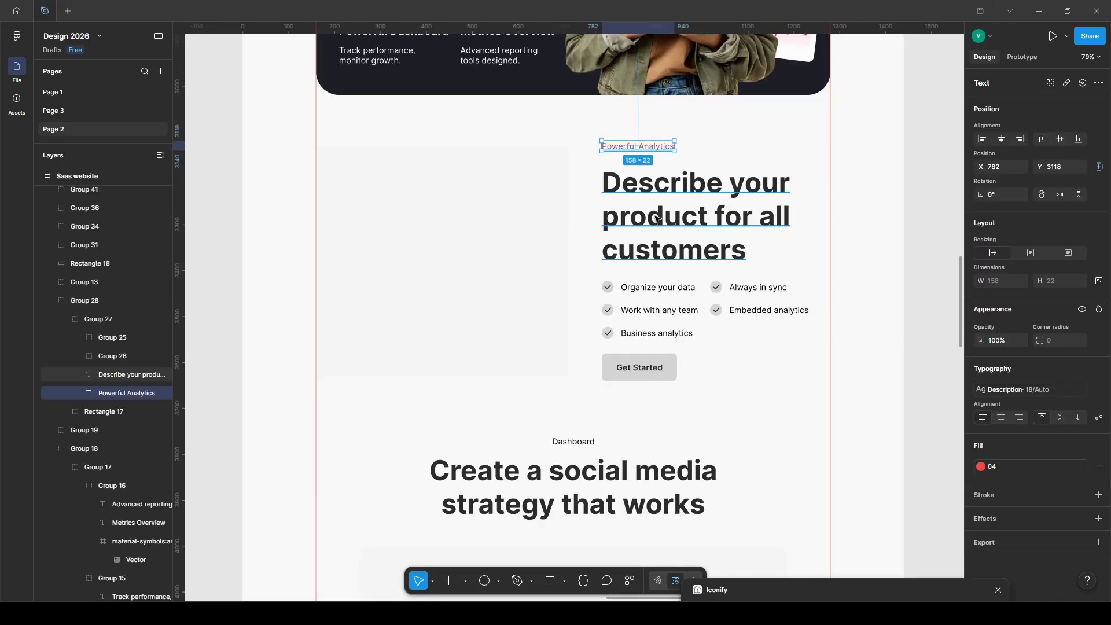
click(734, 228)
click(1021, 514)
scroll(902, 431, up, 2)
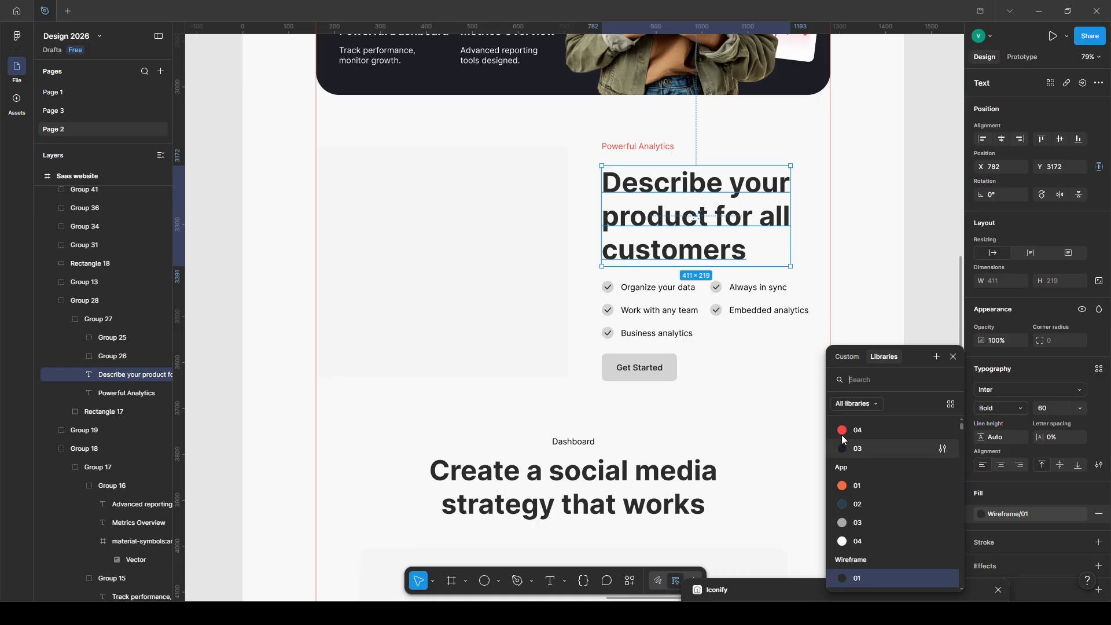
click(844, 446)
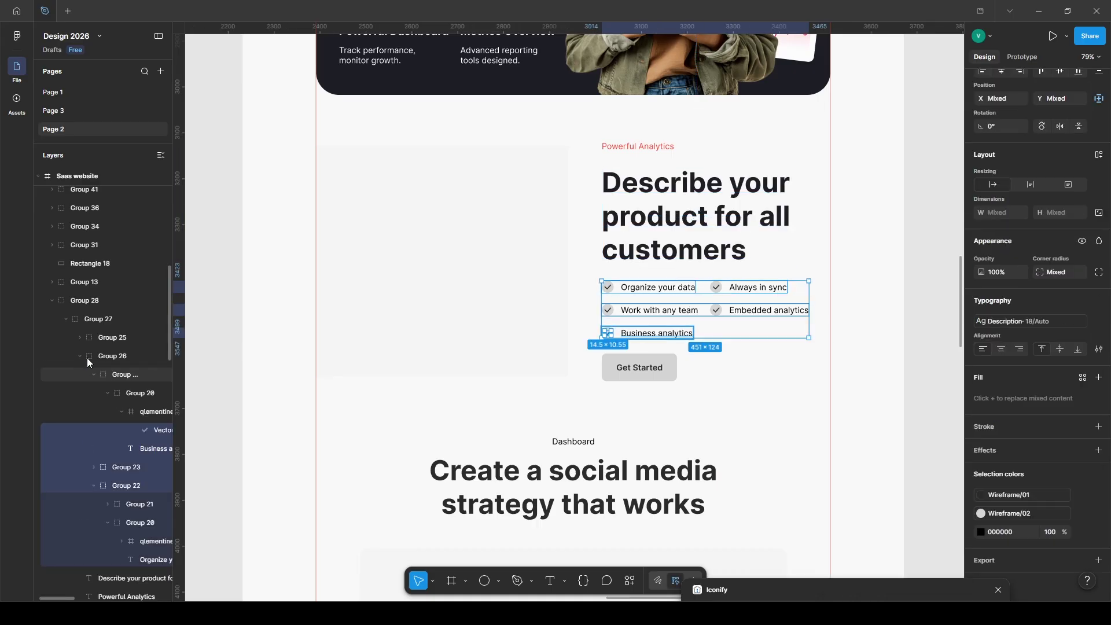
Step: Recolour the feature checklist icons with style 03 for the circles and App/04 for the check marks
click(88, 359)
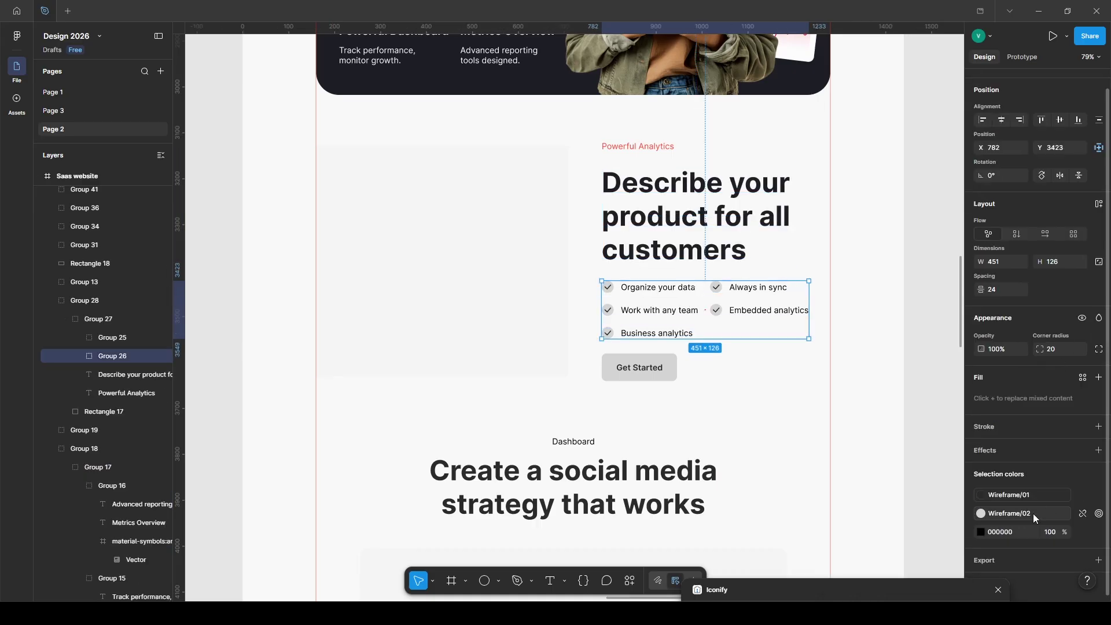
click(1033, 513)
click(860, 447)
click(1001, 509)
click(870, 460)
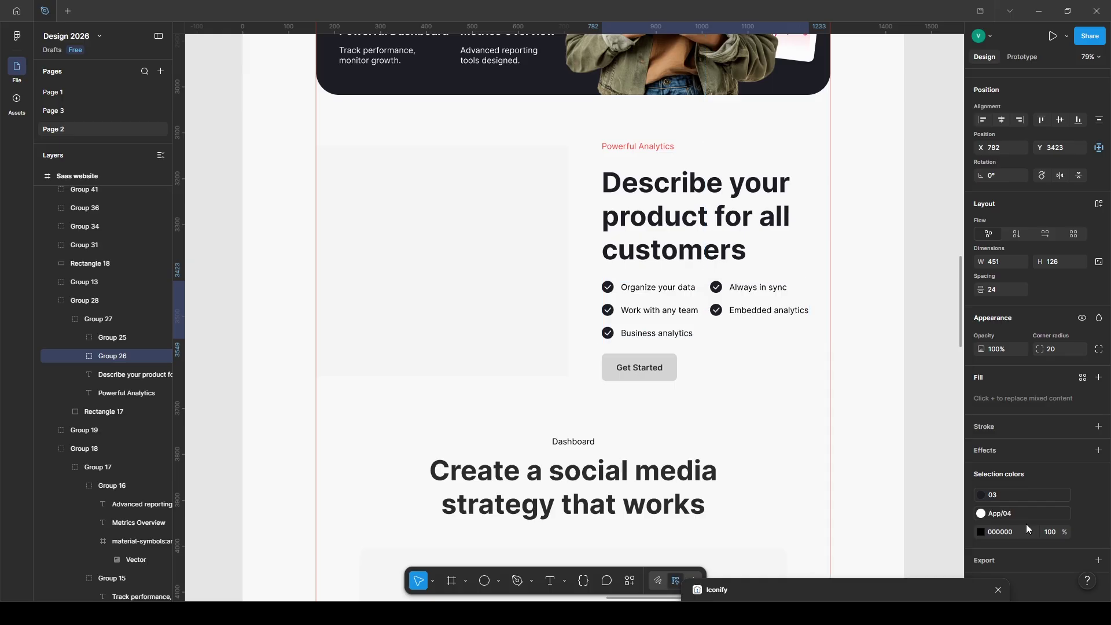
click(1025, 529)
click(889, 546)
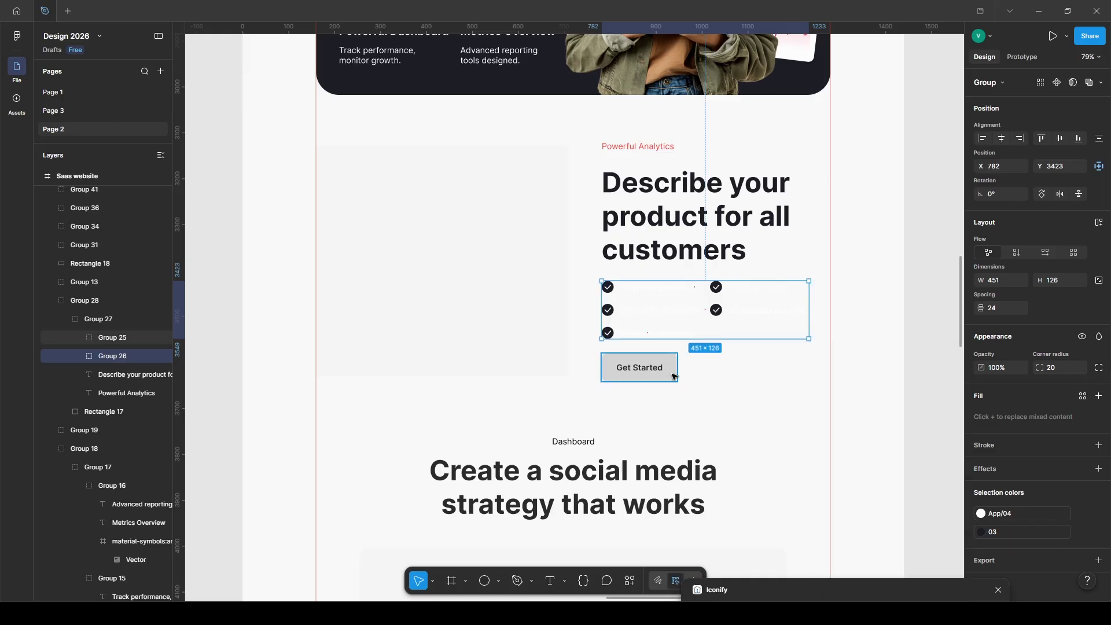
key(ctrl+z)
Step: Replace the plain black of the checklist text with the dark colour style
click(1081, 550)
click(868, 534)
Step: Fill the "Get Started" button beneath the checklist with colour style 04 and make its label white
double_click(671, 359)
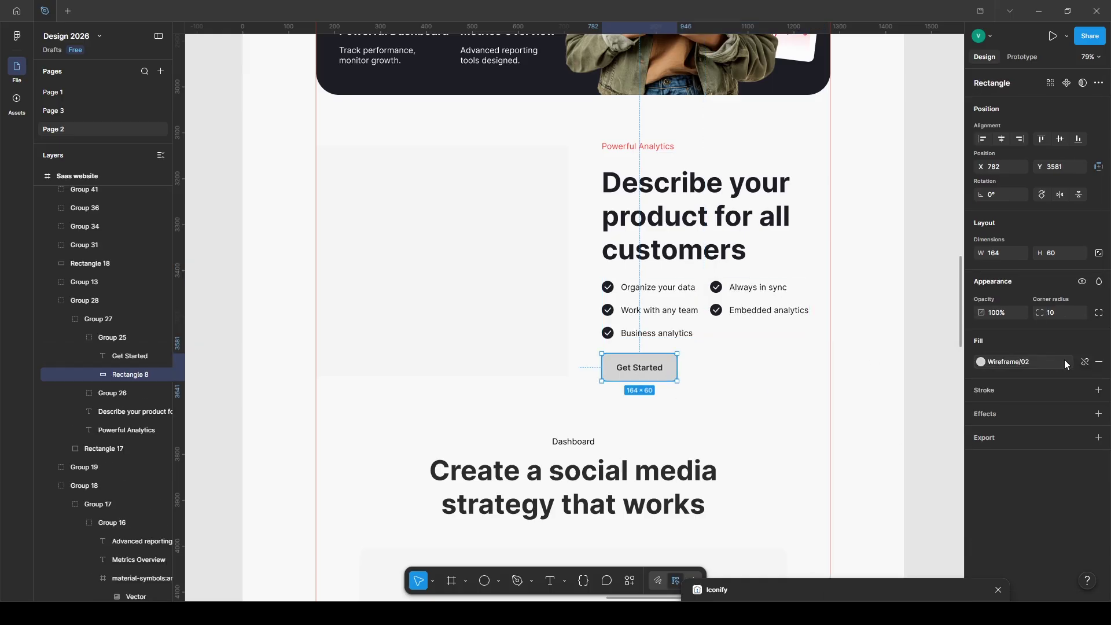
click(995, 361)
click(856, 426)
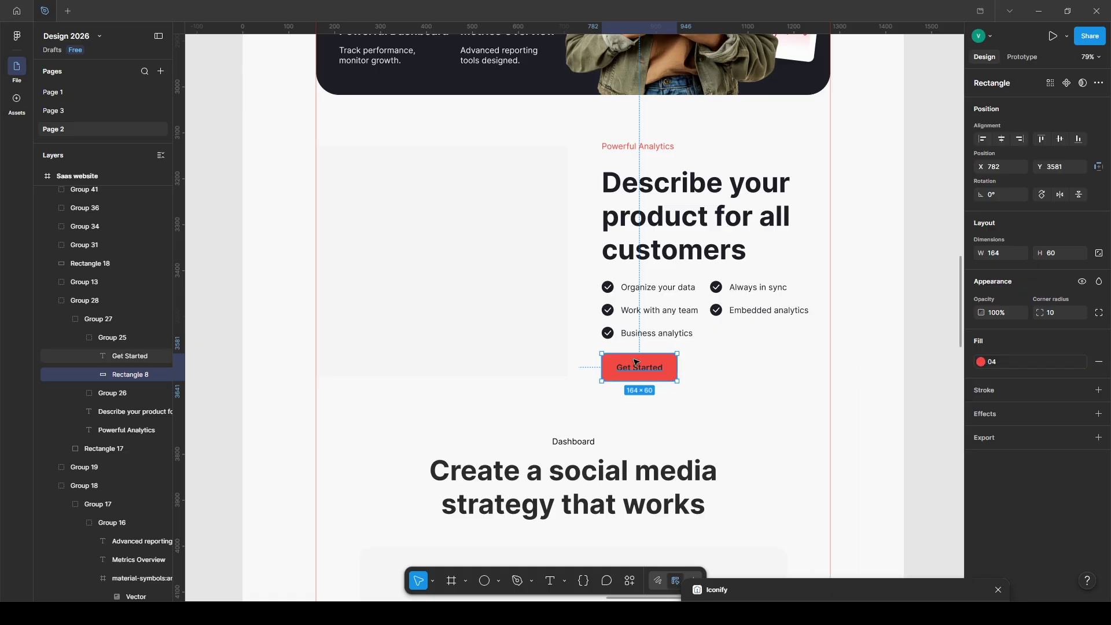
click(632, 369)
click(1046, 513)
click(858, 471)
click(930, 311)
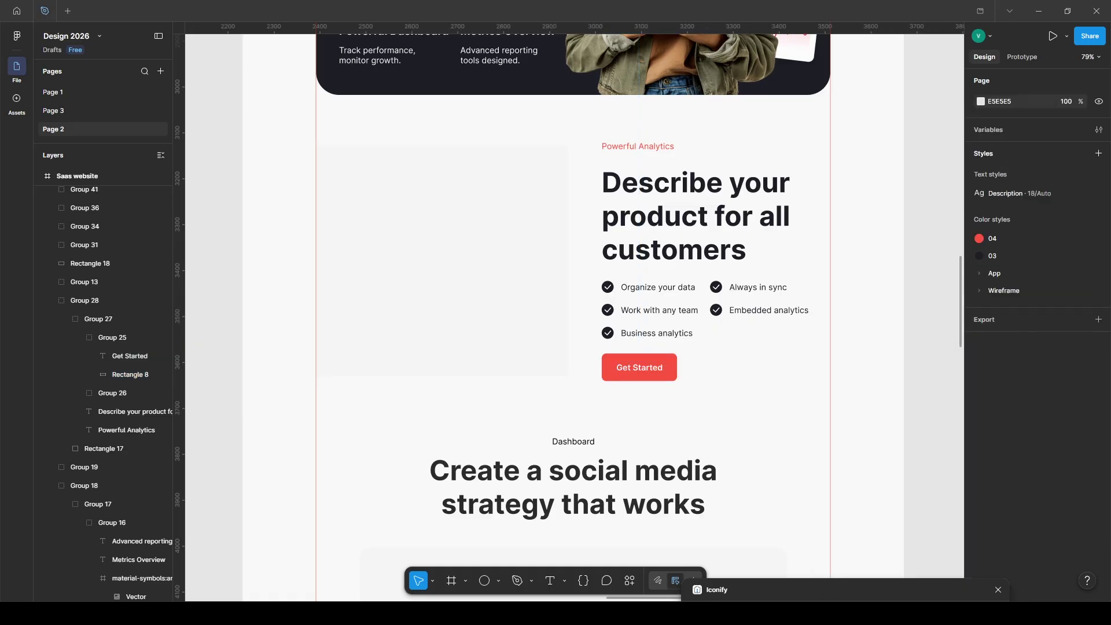
Step: Replace the grey placeholder beside the product heading with the pasted "Data Save" and "New Users" card images, scaled down
key(ctrl+v)
drag(838, 315, 658, 315)
drag(508, 315, 414, 302)
key(ctrl+v)
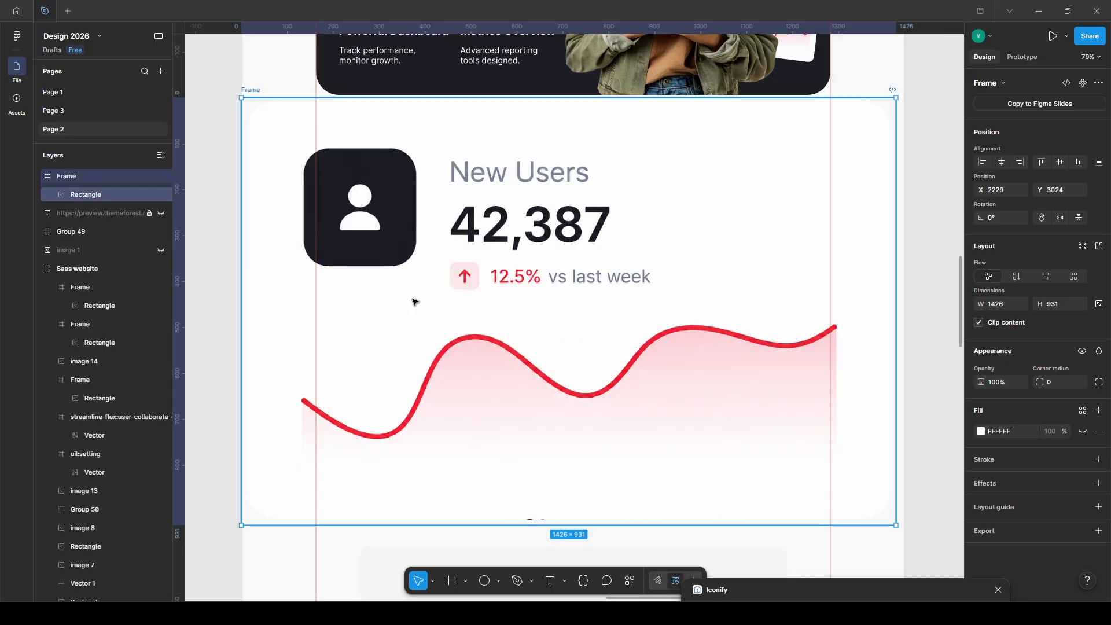
drag(896, 331, 553, 176)
click(342, 286)
Step: Paste the "Data Transfer" card image, scale it to about 390 × 390, and set its corner radius to 30
key(ctrl+v)
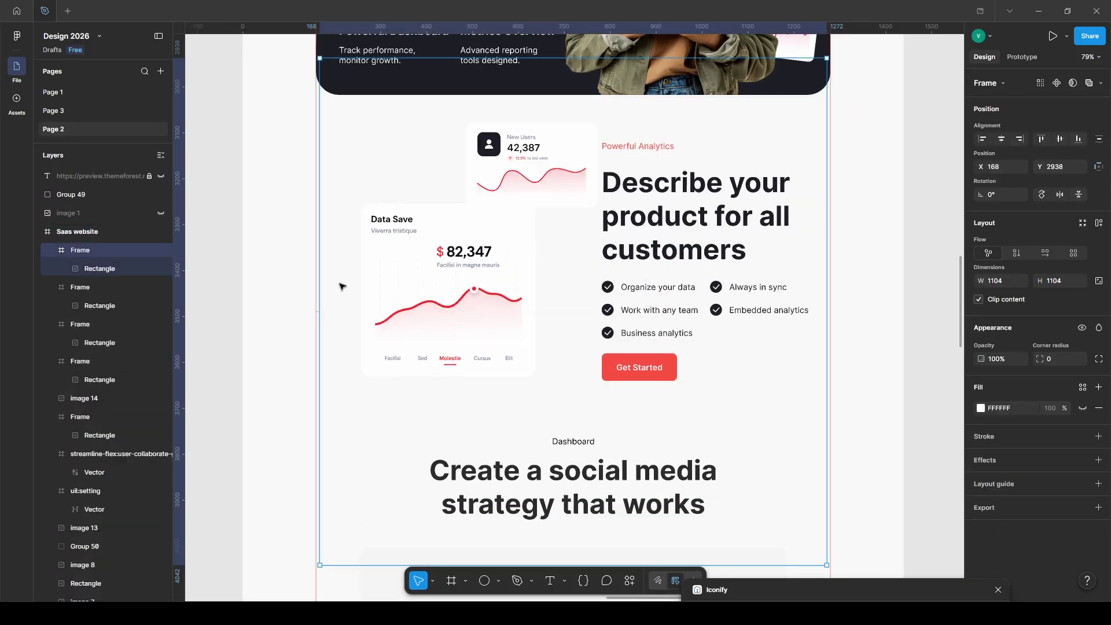
drag(831, 274, 646, 273)
text(20)
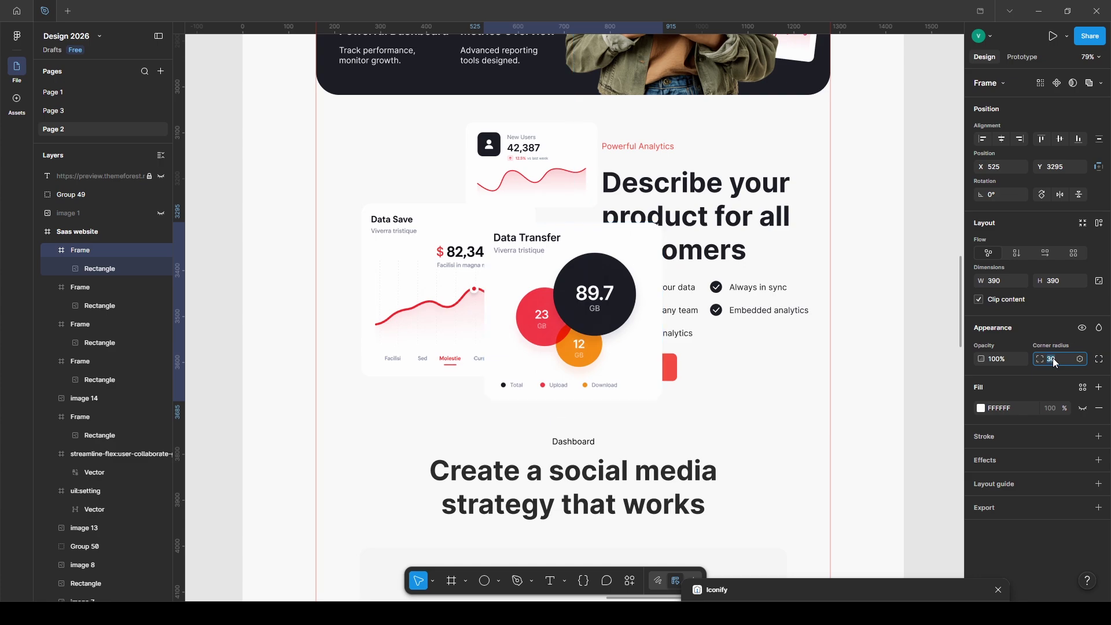
key(Return)
Step: Scale the three data cards together to about 521 × 480 and move them clear of the product heading
shift+click(409, 228)
shift+click(513, 178)
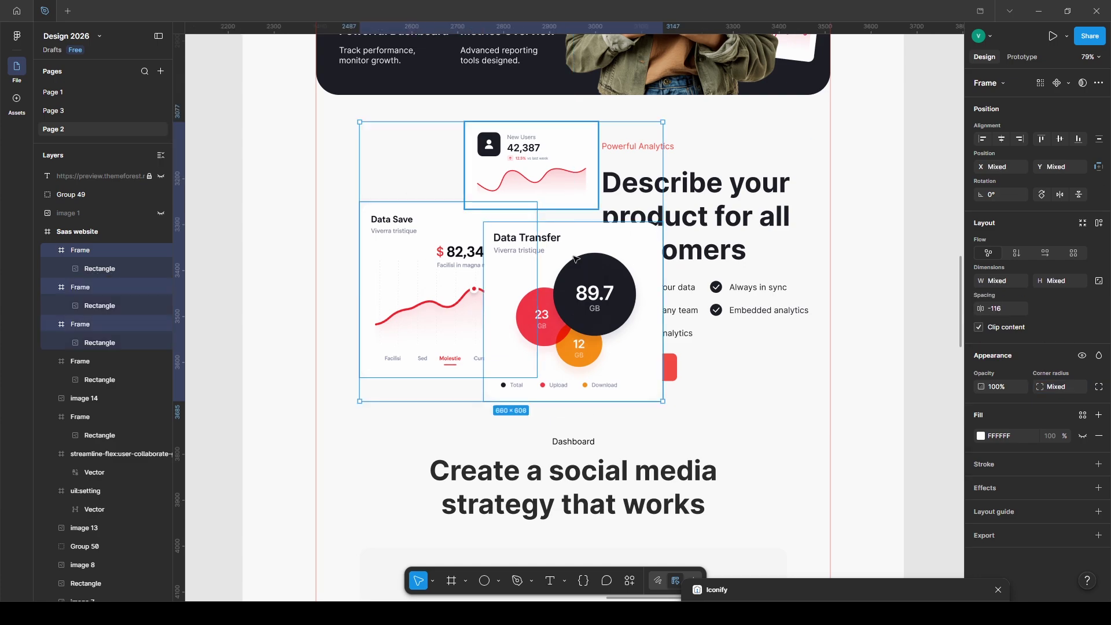
drag(663, 402, 590, 343)
drag(544, 295, 493, 306)
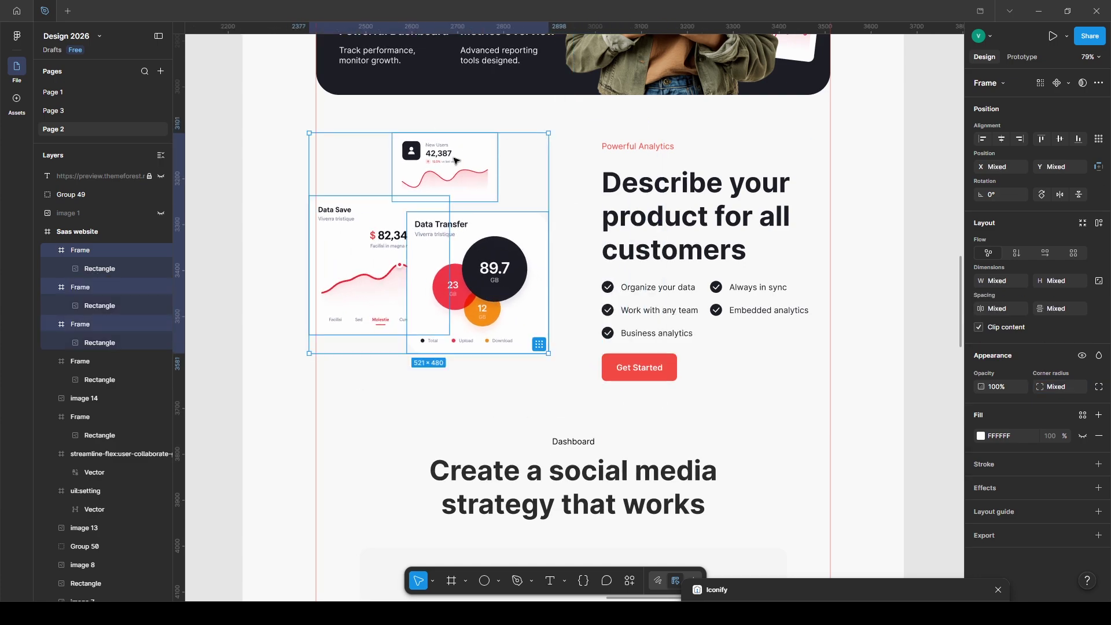
Step: Arrange "New Users" above "Data Transfer" with "Data Save" to their left, and group the three cards at about 552 × 372
click(461, 159)
drag(438, 158, 464, 168)
drag(326, 260, 263, 262)
drag(448, 255, 490, 263)
drag(475, 185, 508, 185)
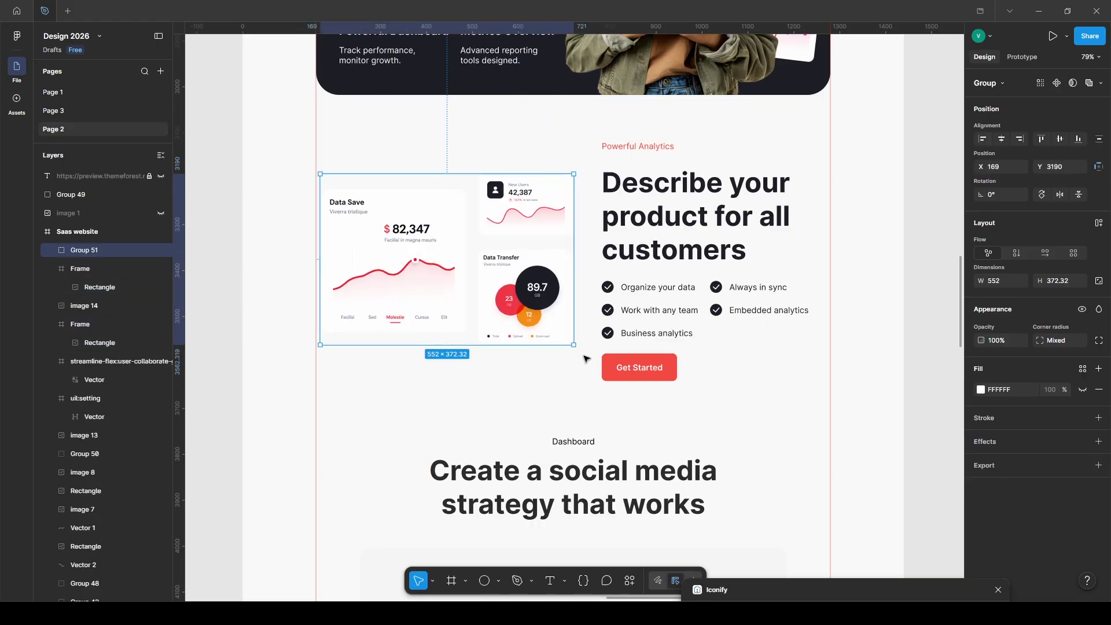
Step: Rotate the card group about 12° and adjust its position beside the product heading
drag(586, 332, 567, 358)
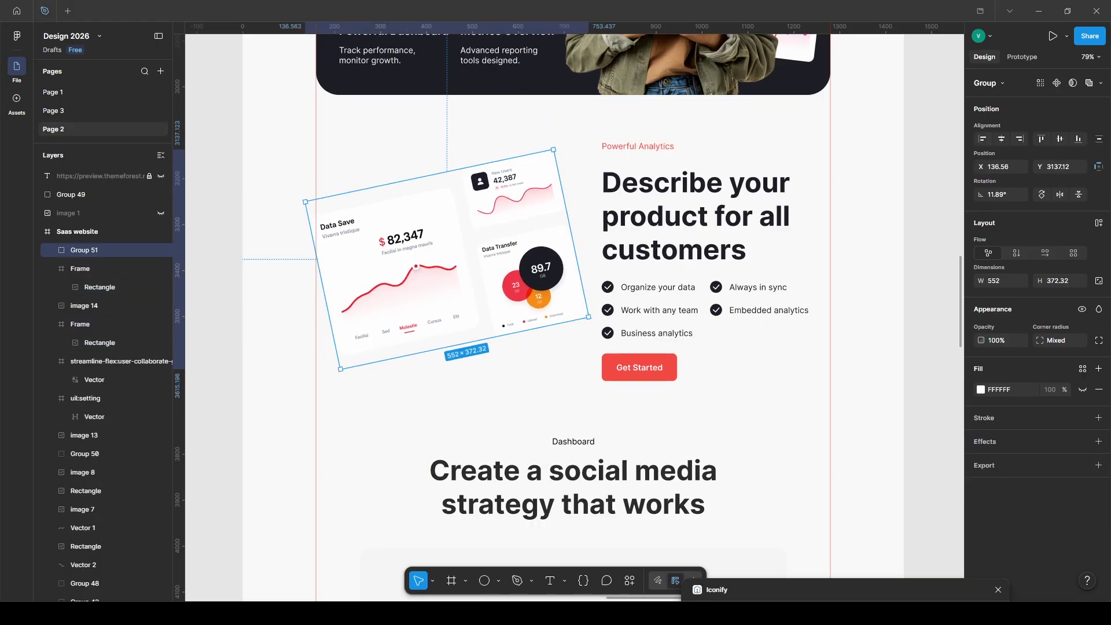
drag(529, 299, 529, 308)
click(228, 362)
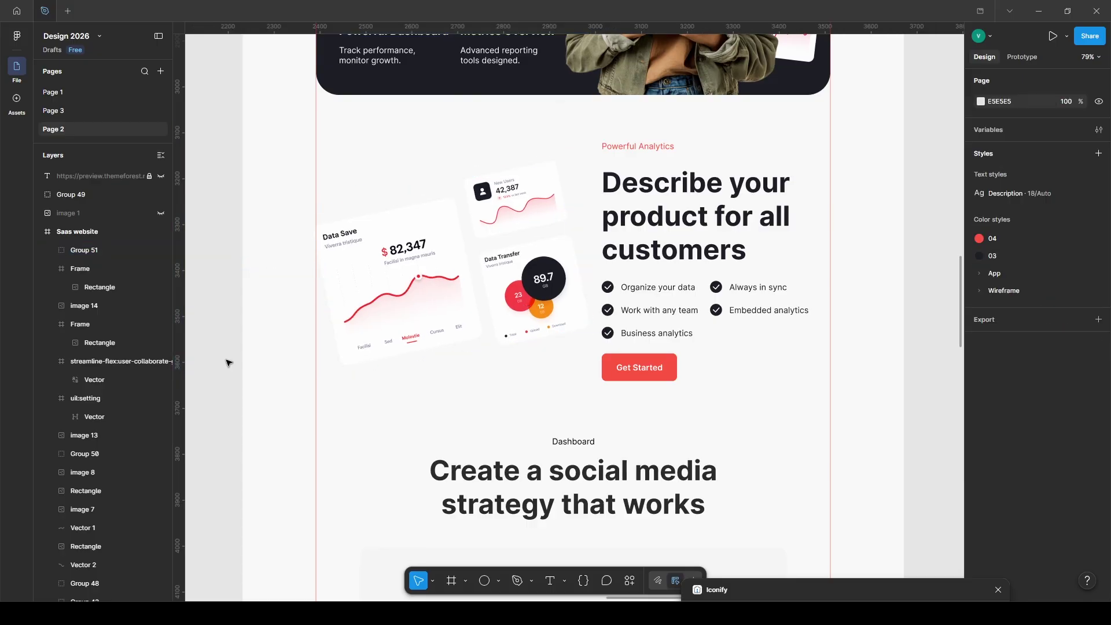
Step: Paste the gradient curve, scale it to about 538 × 138, rotate it about 36°, and place it behind the card group
key(ctrl+v)
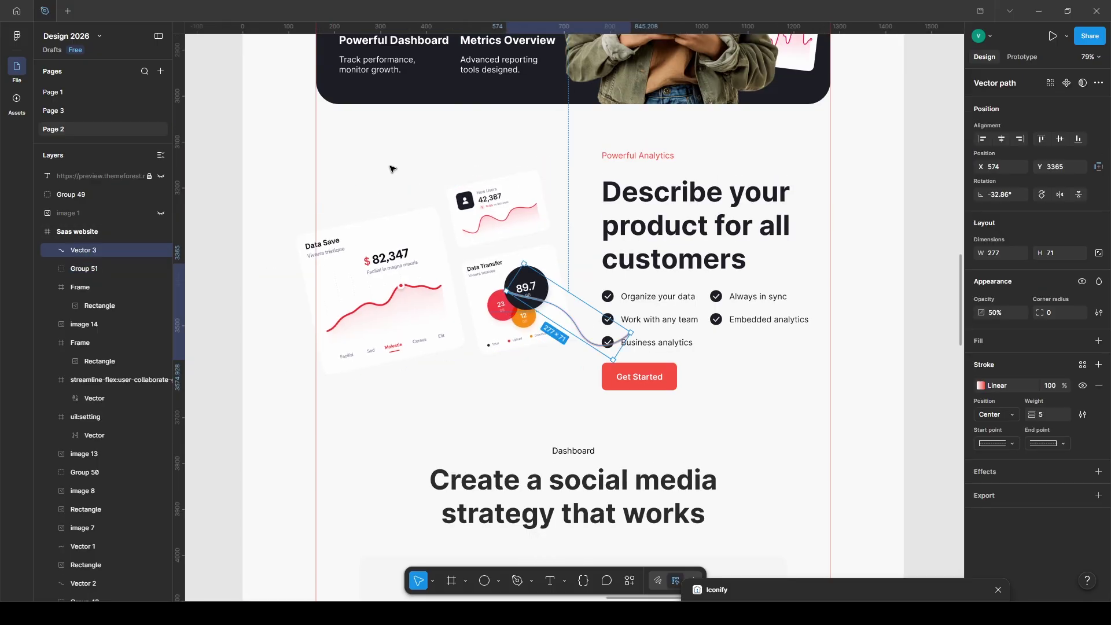
drag(499, 295, 461, 453)
drag(535, 360, 497, 350)
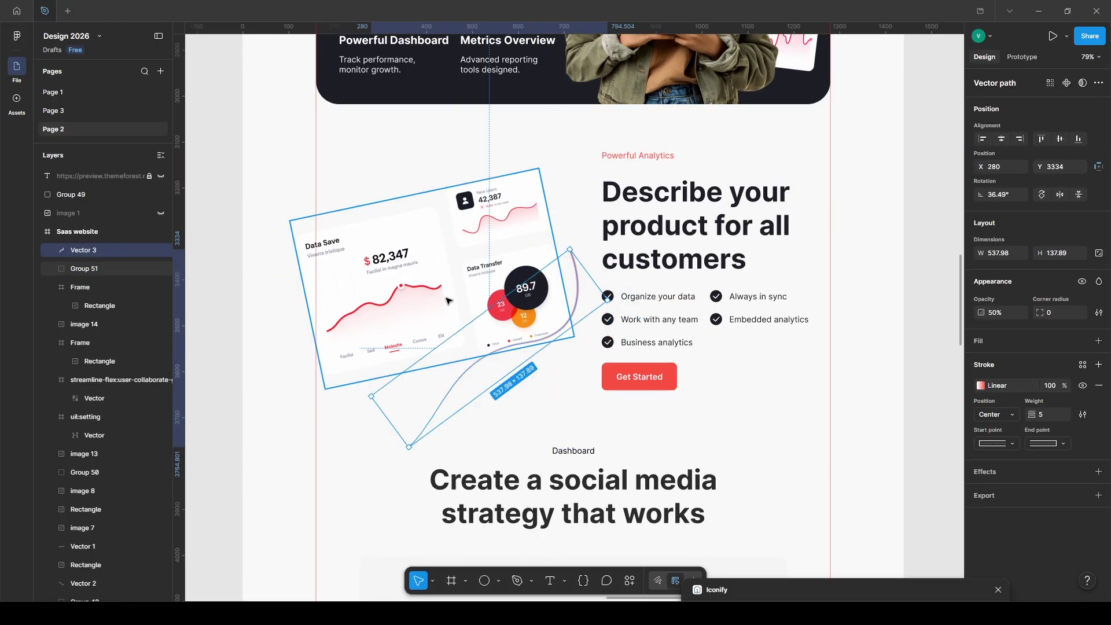
click(347, 184)
click(394, 240)
drag(91, 250, 67, 281)
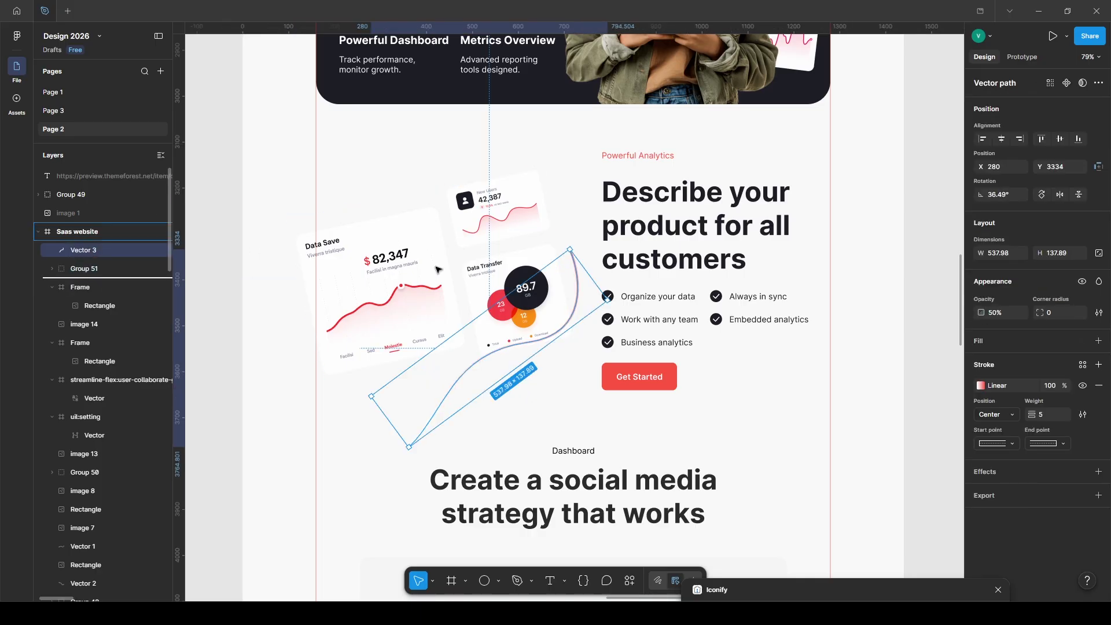
Step: Enlarge the curve behind the data cards to about 876 × 224 and reposition it to sweep around the group
drag(591, 285, 633, 231)
drag(509, 312, 456, 264)
drag(359, 406, 348, 443)
click(207, 476)
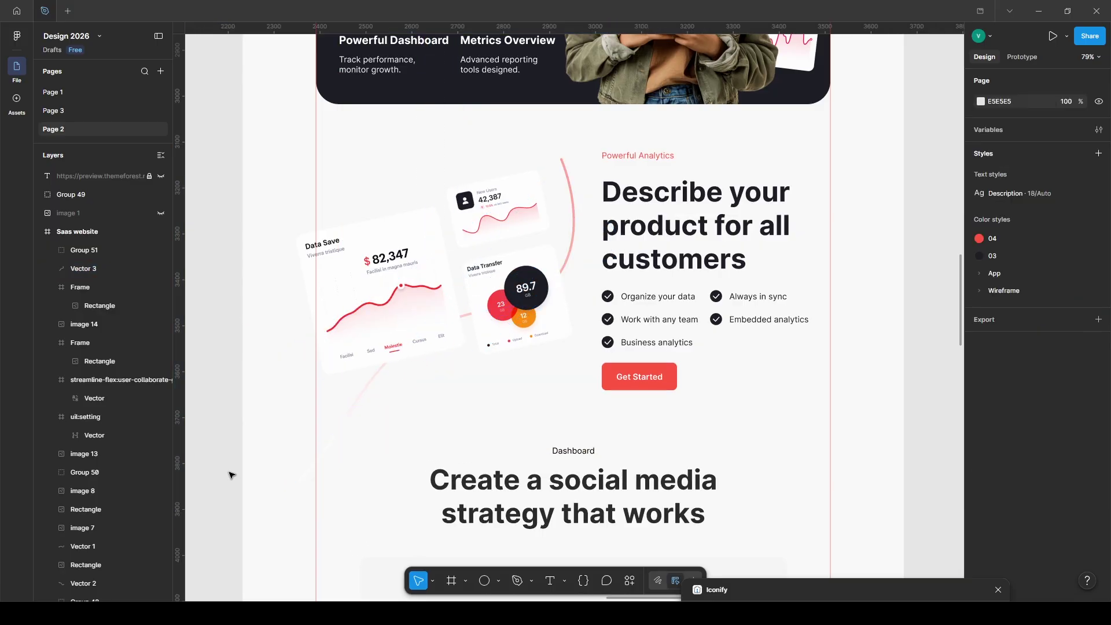
click(364, 397)
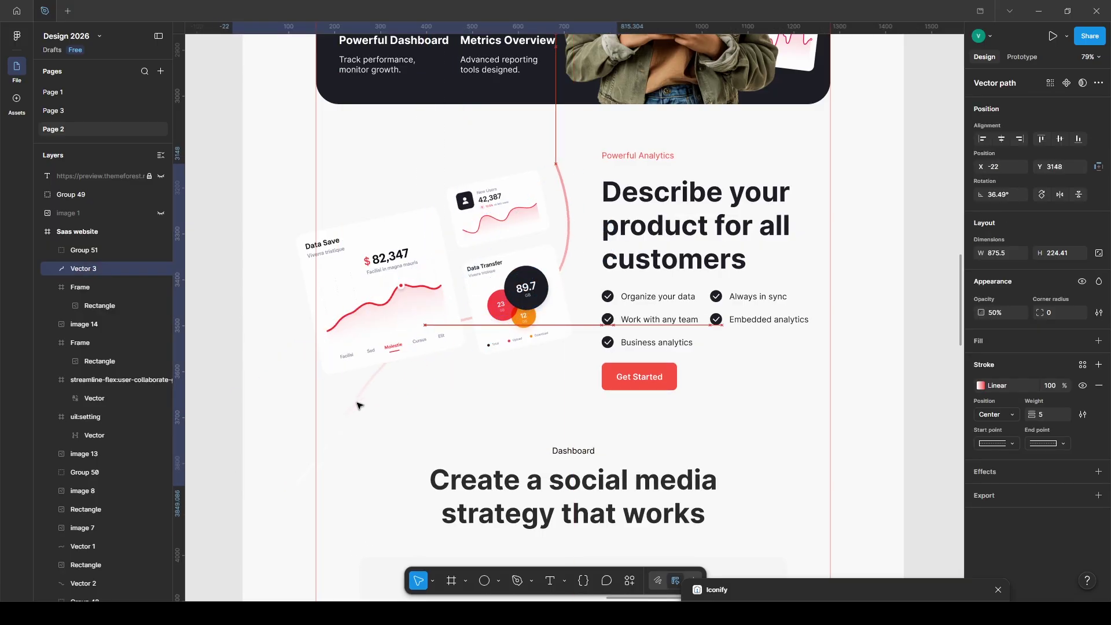
drag(357, 402, 357, 403)
drag(559, 157, 573, 169)
click(212, 210)
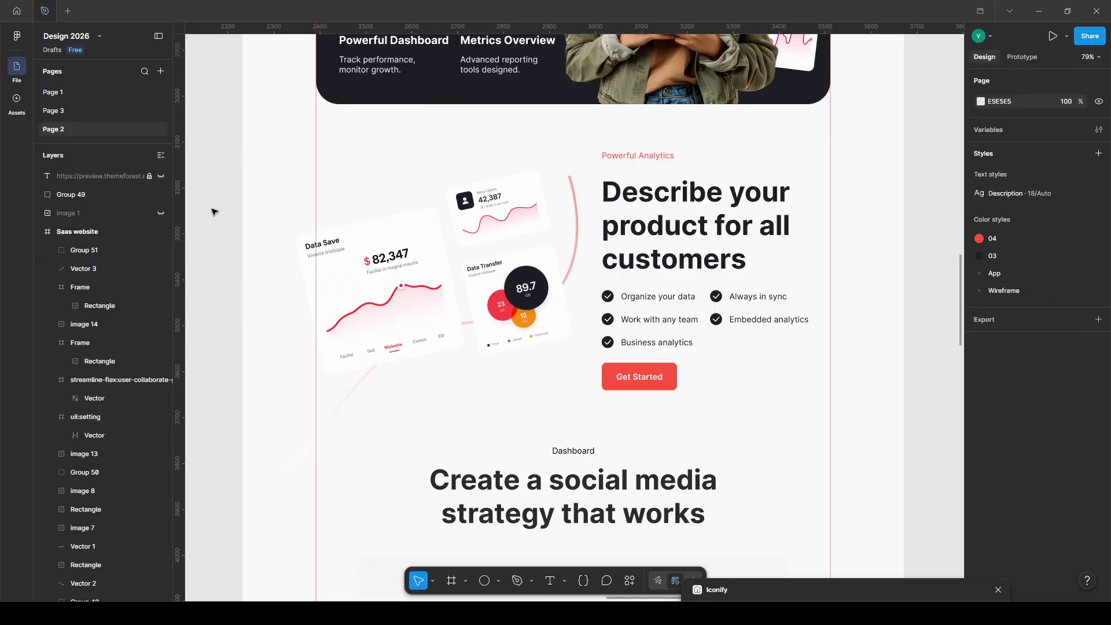
Step: Apply colour style 04 to the "Dashboard" label and style 03 to the "Create a social media strategy that works" heading
scroll(212, 212, down, 6)
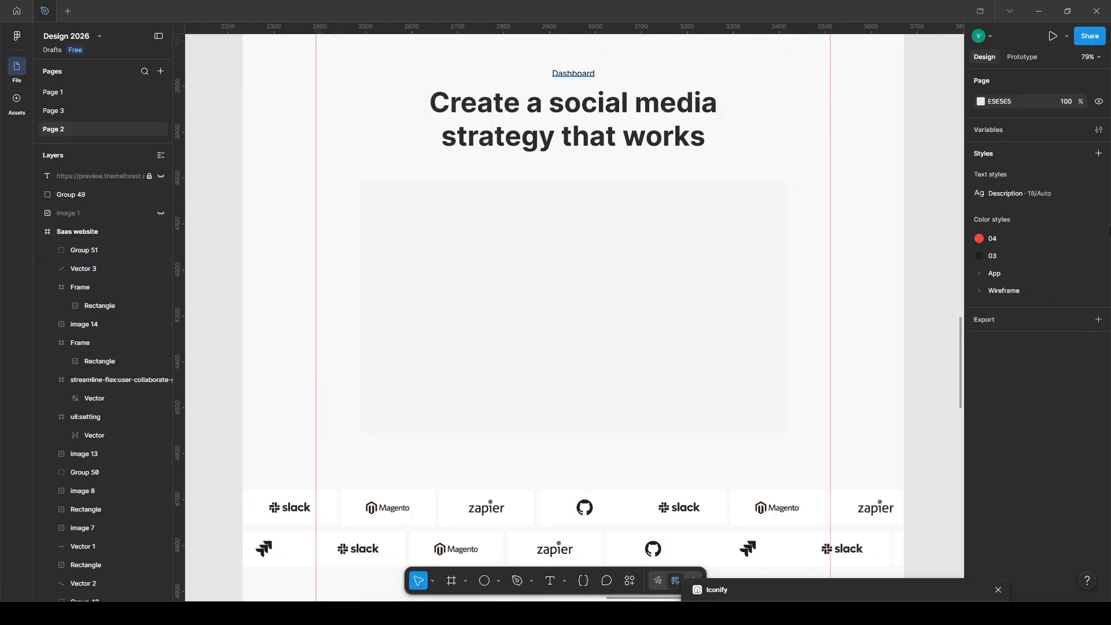
ctrl+click(573, 74)
click(1082, 446)
click(851, 429)
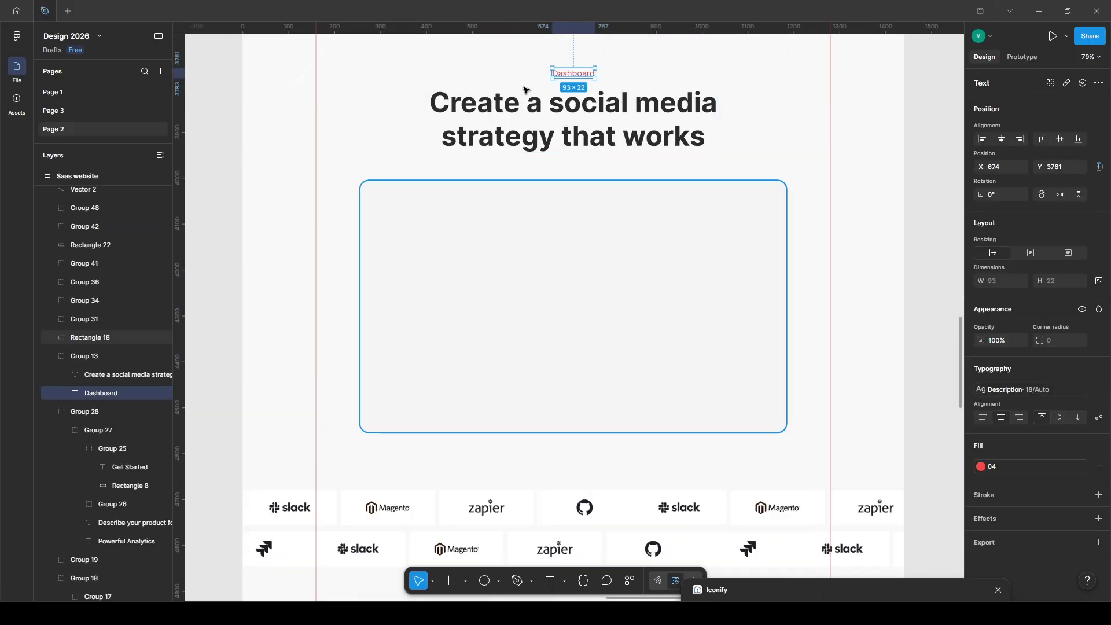
click(521, 104)
click(1038, 514)
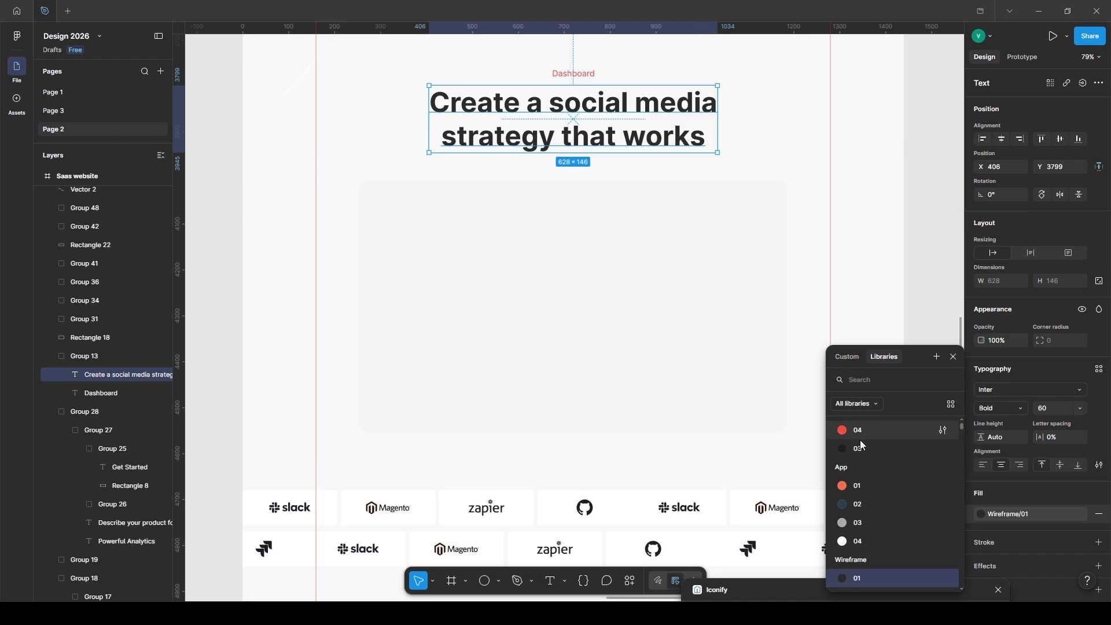
click(862, 433)
Step: Paste the dashboard screenshot and scale it to about 934 × 566 over the grey placeholder below the heading
key(ctrl+v)
drag(939, 282, 807, 304)
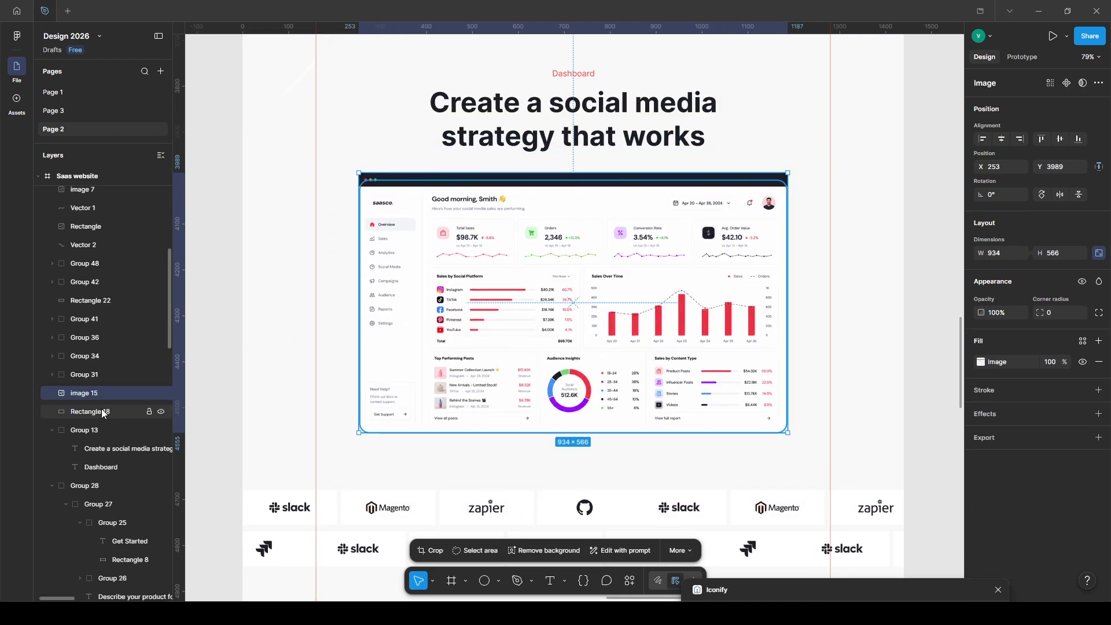
Step: Delete the grey placeholder rectangle behind the dashboard screenshot
click(104, 411)
key(Delete)
click(485, 398)
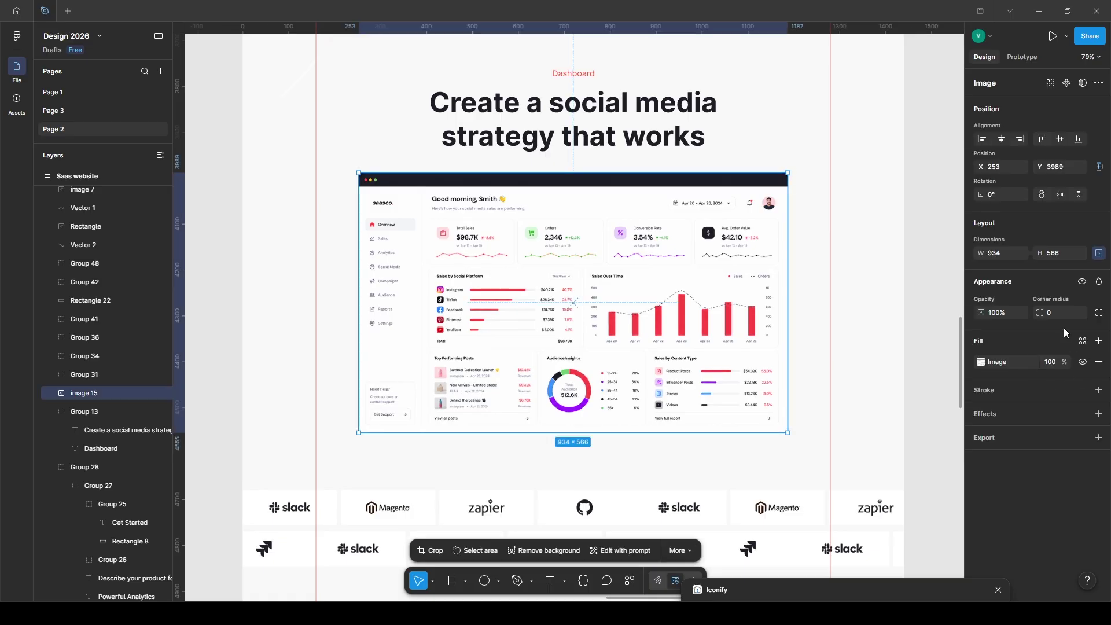
Step: Nudge the dashboard screenshot down to Y 4005, leaving more space below the heading
text(10)
key(Return)
key(shift+Down)
key(shift+Down)
key(Return)
key(shift+Down)
key(shift+Down)
key(Up)
key(Up)
key(Up)
key(Up)
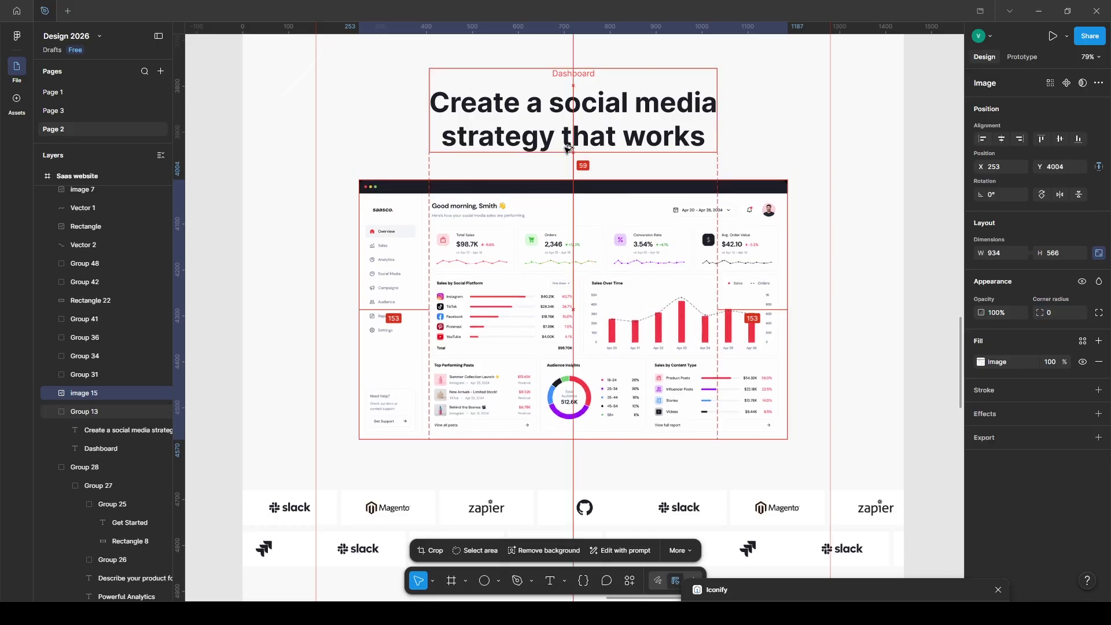
Step: Add a drop shadow to the dashboard screenshot with a blur of about 62.7 and 5% opacity
click(1098, 414)
click(980, 434)
drag(891, 501, 489, 518)
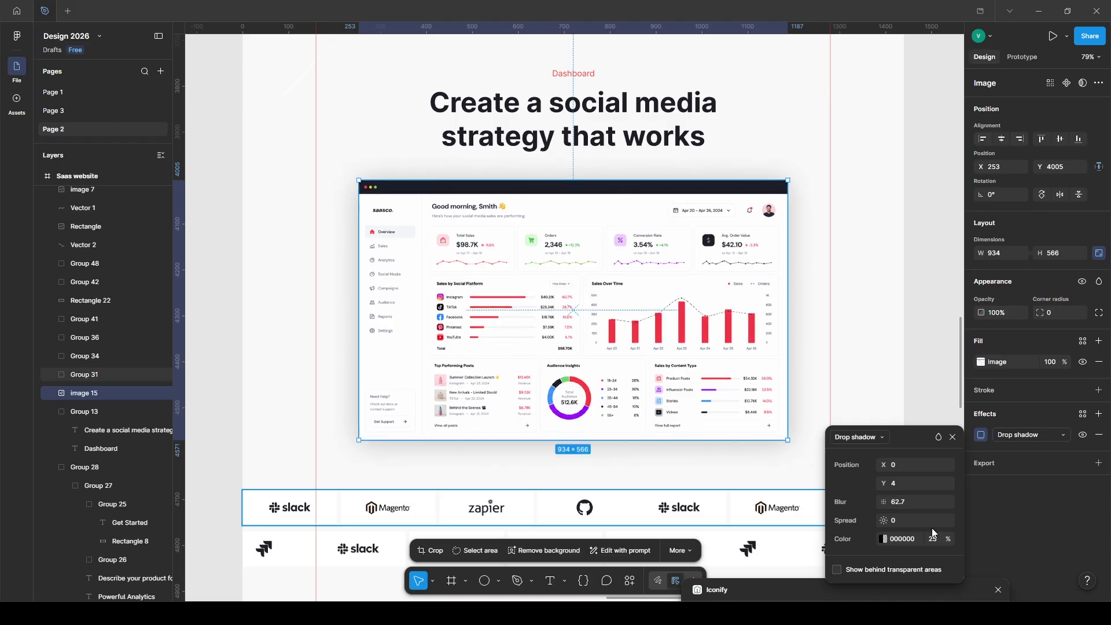
drag(951, 544, 921, 545)
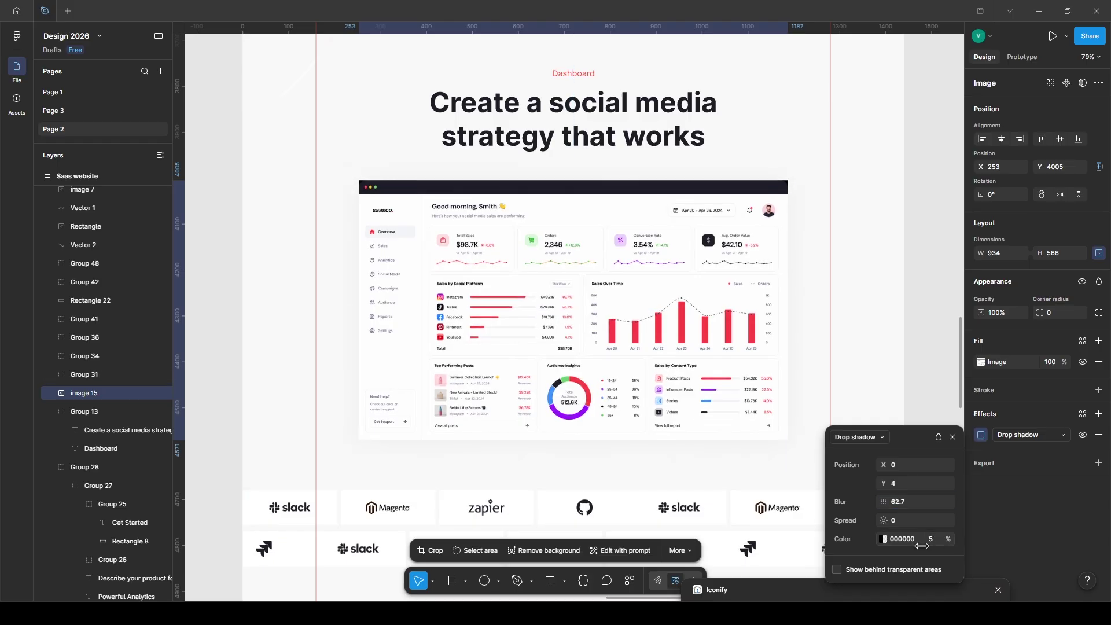
Step: Round the dashboard screenshot's corners with a radius of 20
click(1054, 313)
text(10)
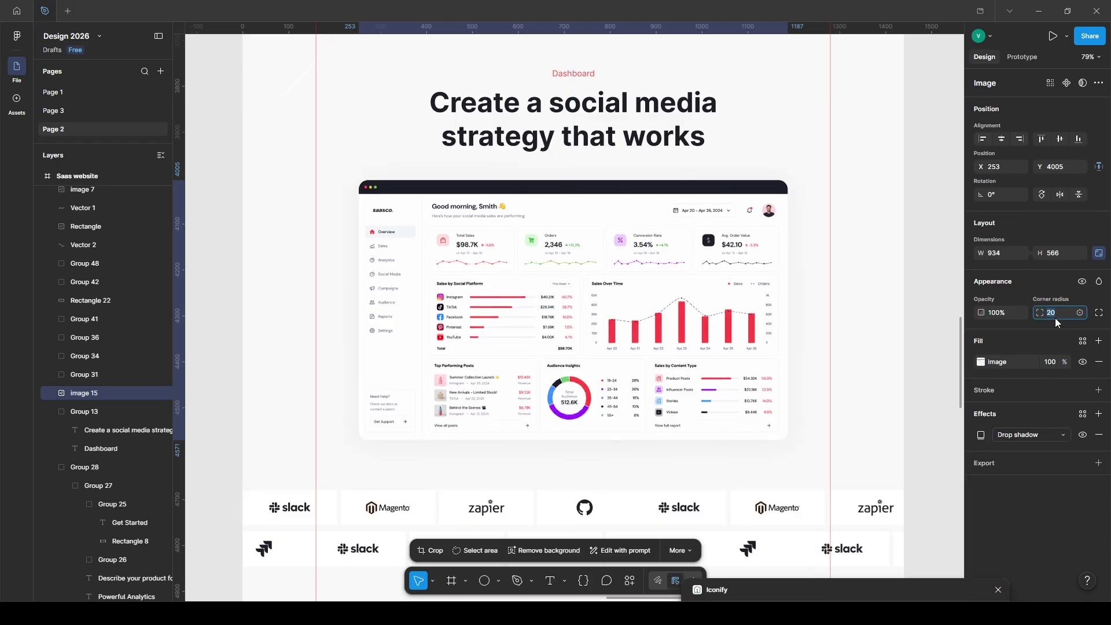
click(940, 358)
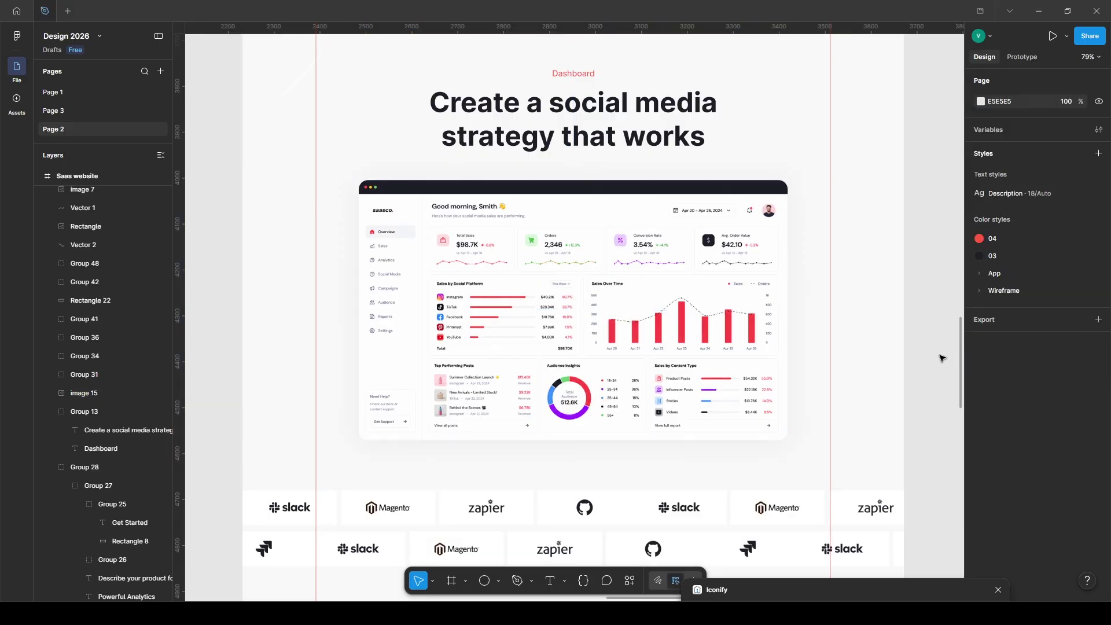
Step: Fill the Testimonials background rectangle with colour style 03 and add a vector point on its upper edge at X 847.5
scroll(941, 358, down, 10)
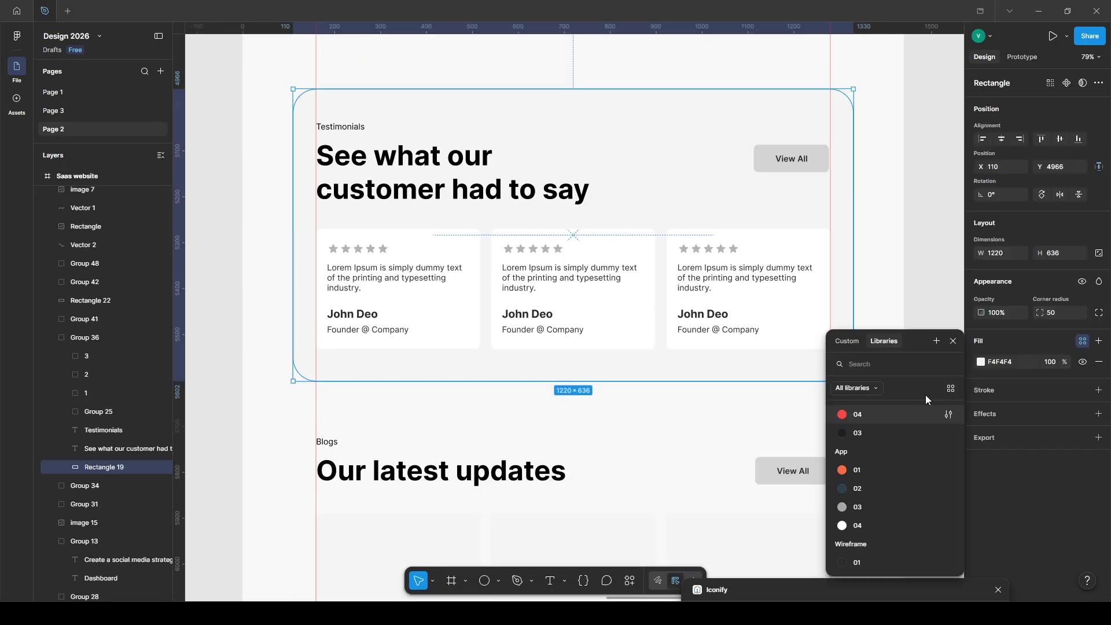
click(845, 434)
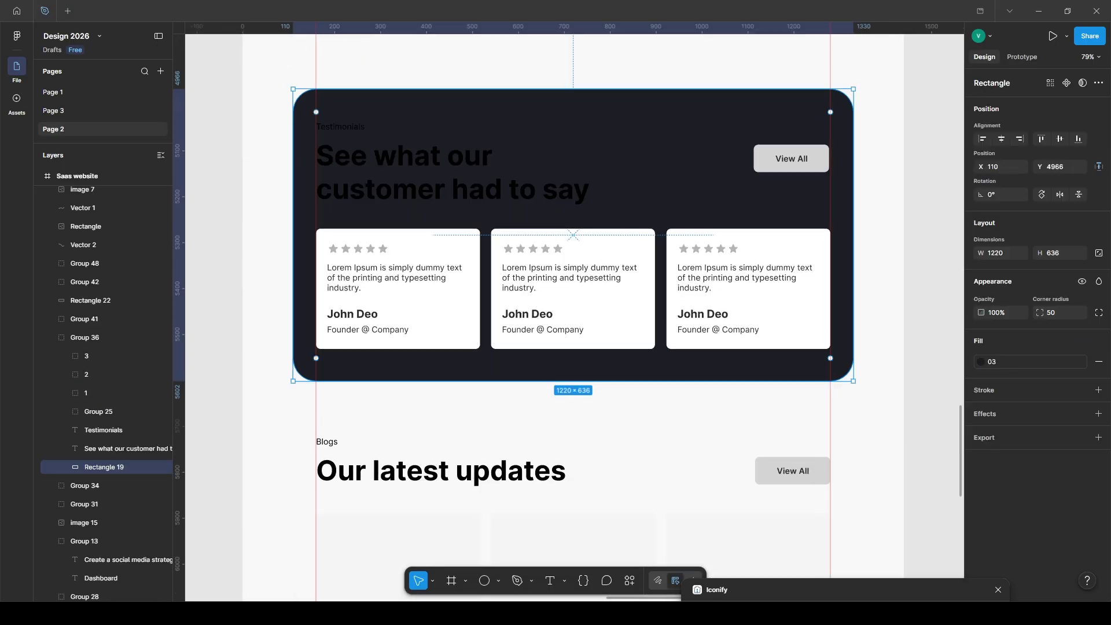
key(Return)
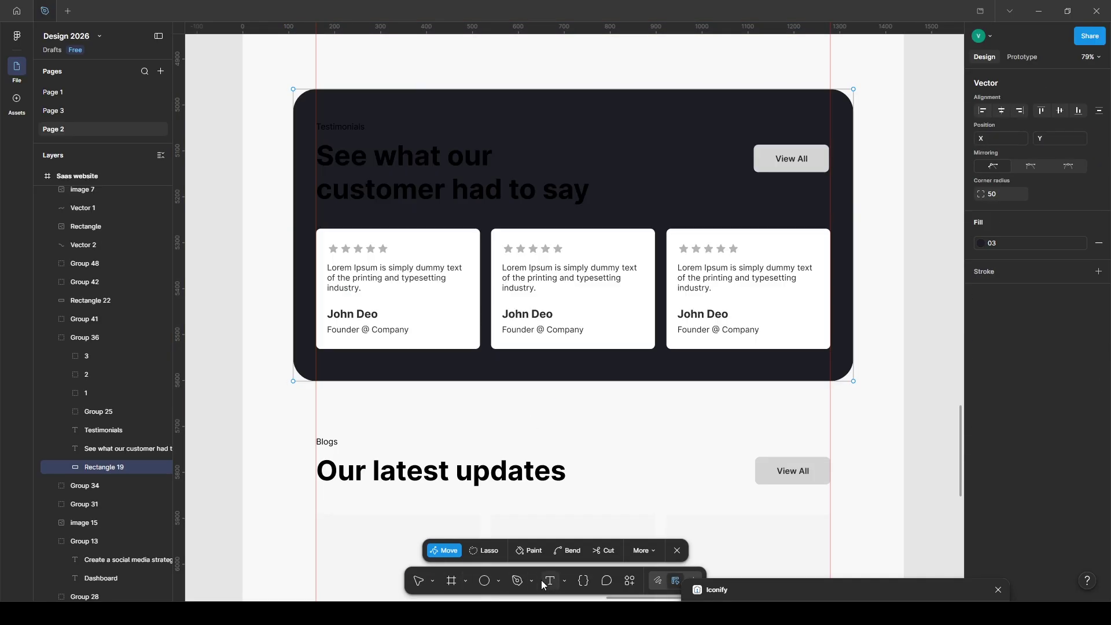
click(634, 89)
key(Escape)
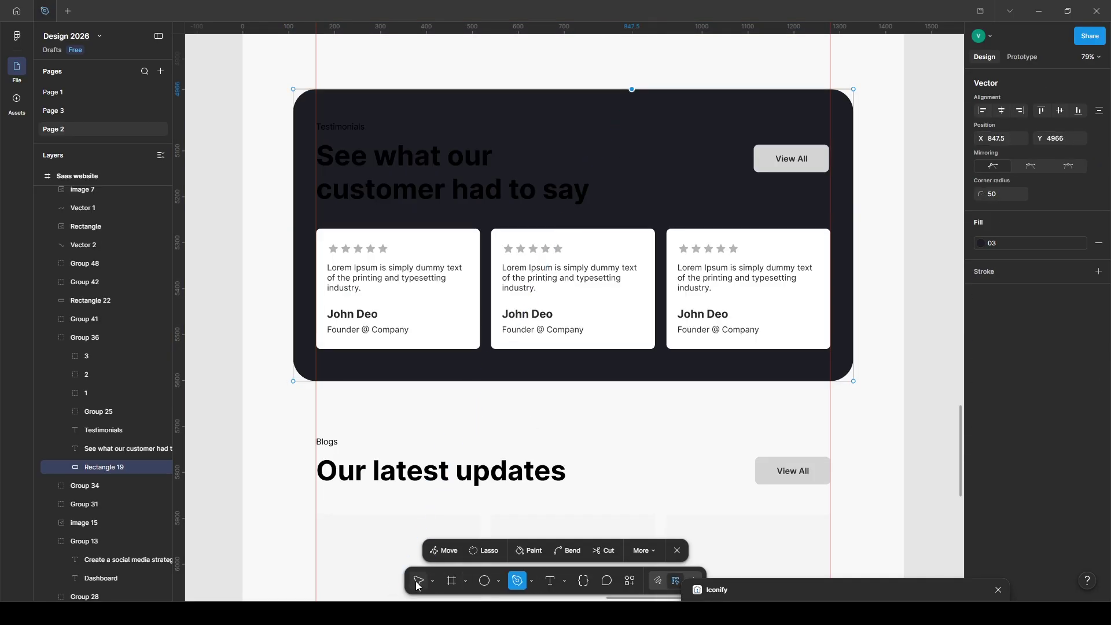
key(Escape)
key(Return)
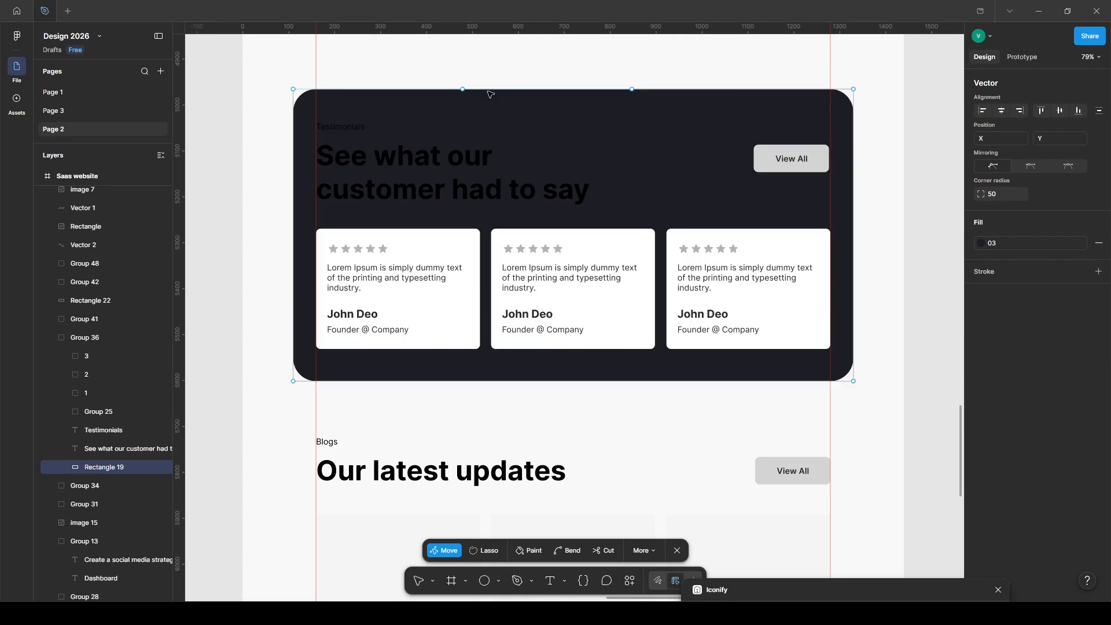
Step: Reshape the Testimonials background into a folder tab: left part at Y 4986.5, right part at Y 4921, slope starting at X 745.5
drag(554, 90, 553, 110)
drag(293, 90, 293, 100)
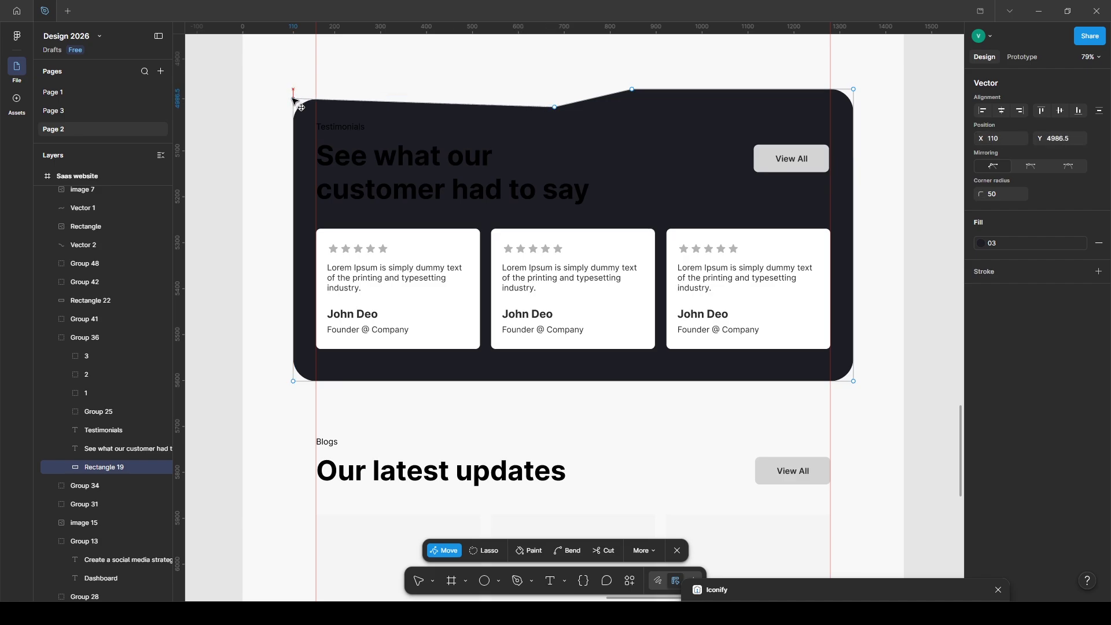
drag(555, 107, 556, 99)
drag(854, 89, 855, 69)
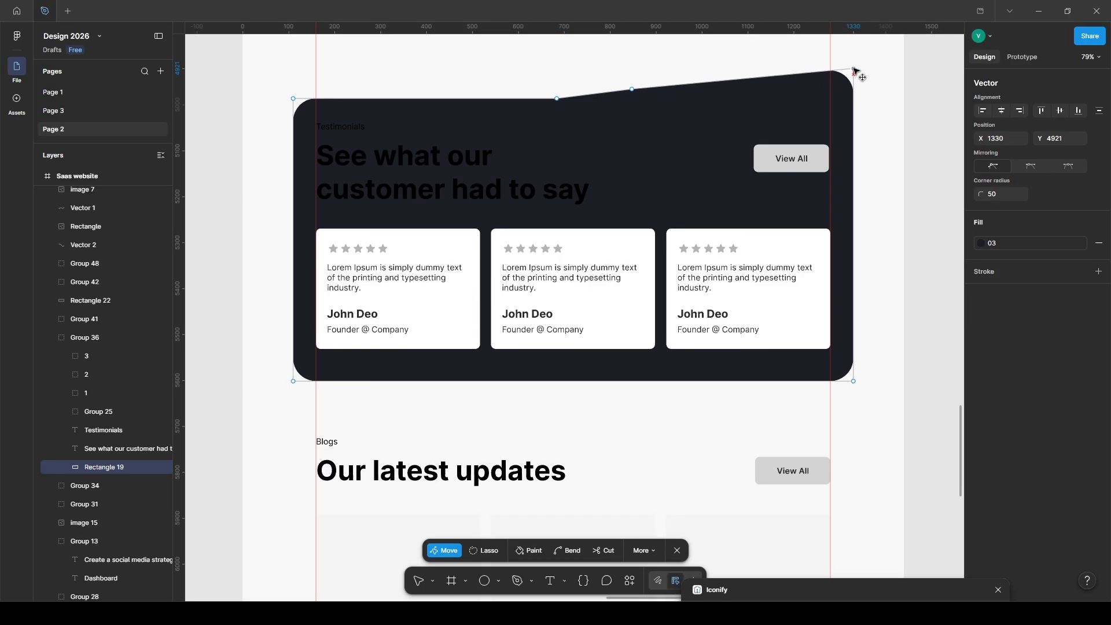
drag(636, 91, 627, 69)
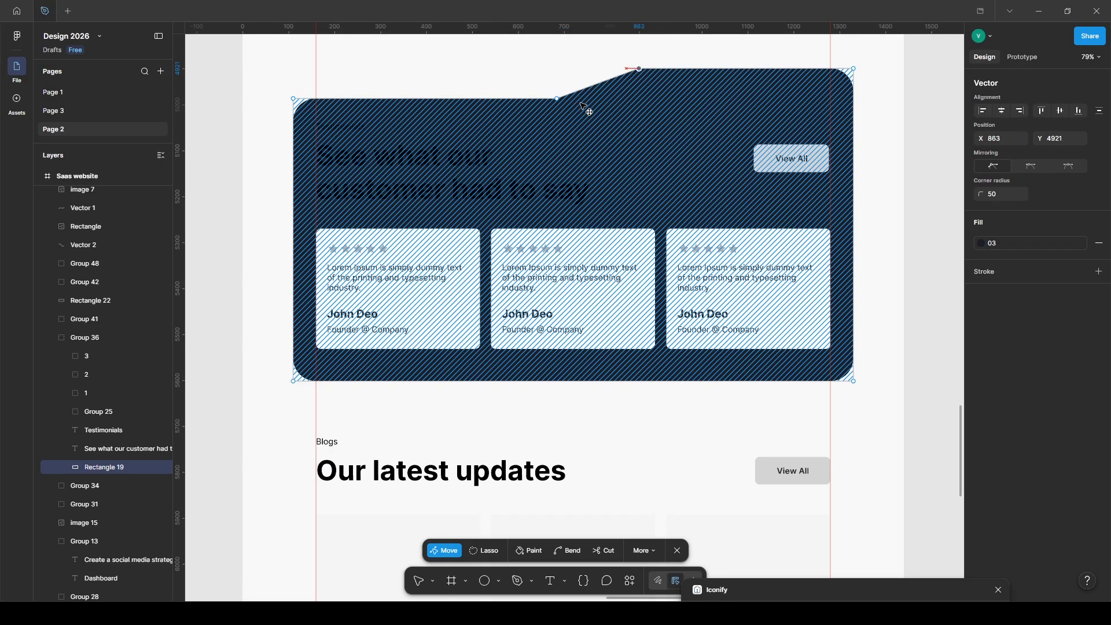
key(ctrl+z)
drag(556, 101, 586, 101)
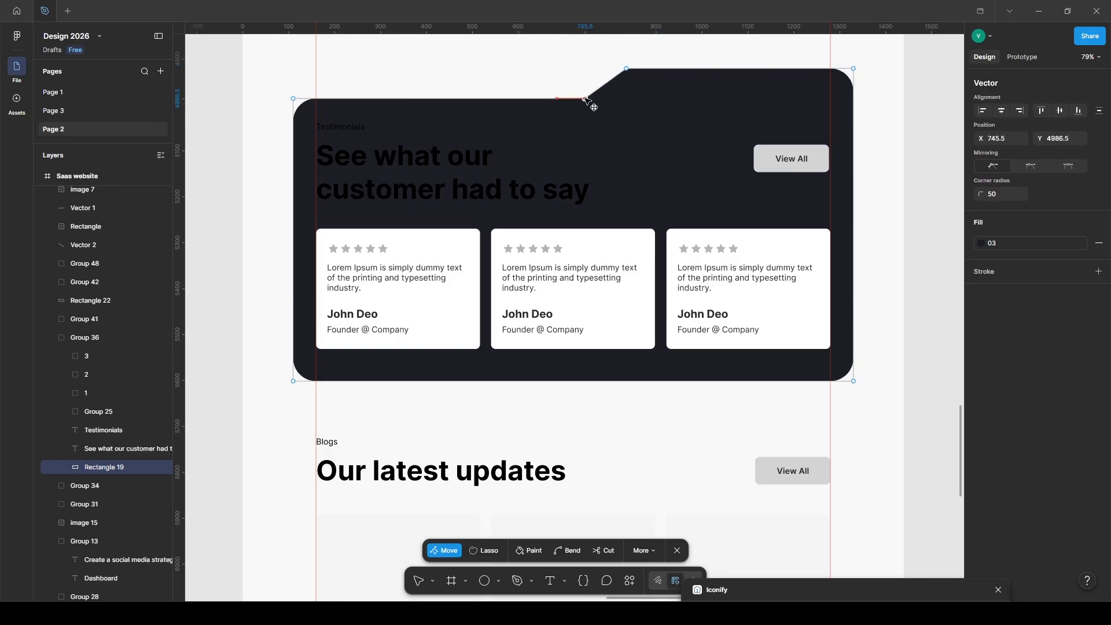
click(912, 250)
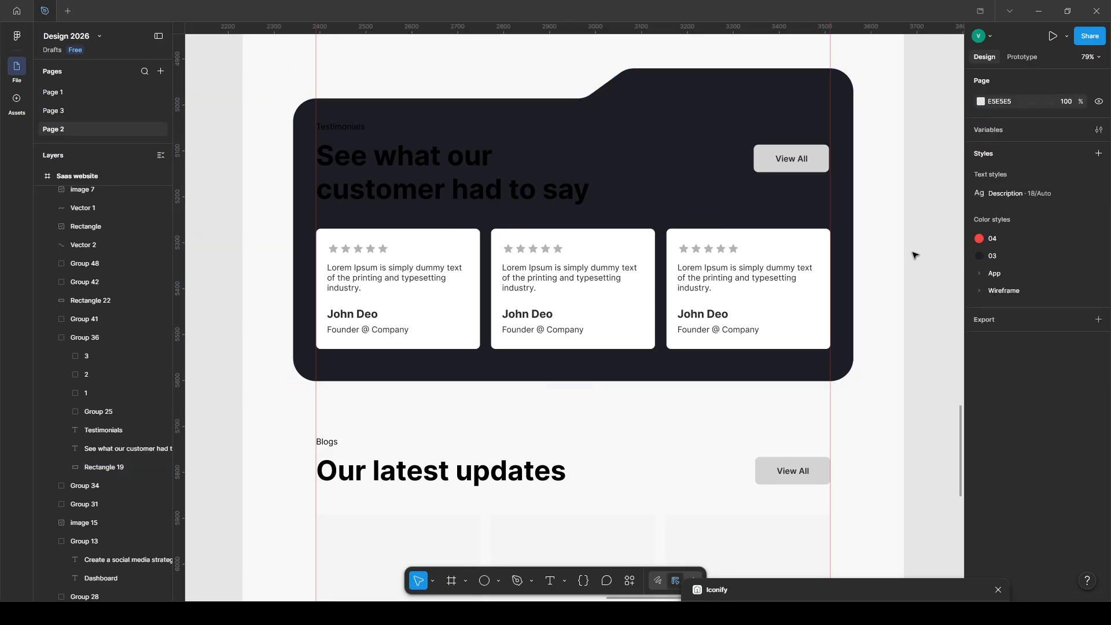
Step: Apply colour style 04 to the "Testimonials" label
click(358, 128)
click(1082, 447)
click(925, 433)
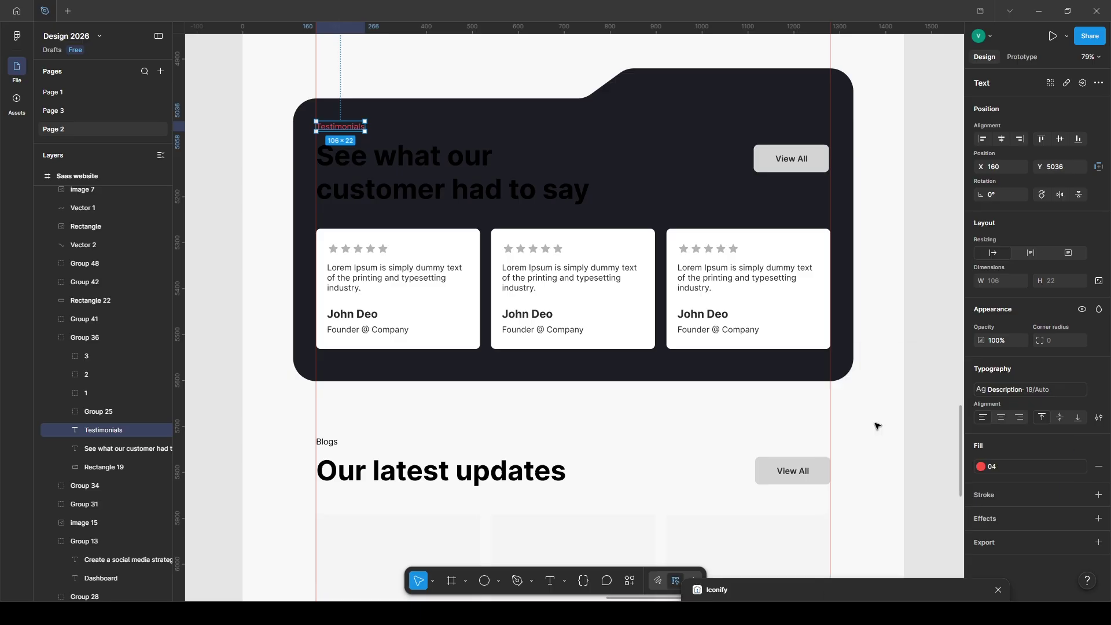
Step: Colour the "See what our customer had to say" heading white and its word "customer" with style 04
click(444, 162)
click(1082, 493)
click(867, 552)
double_click(428, 195)
double_click(440, 191)
click(1041, 513)
click(872, 433)
key(Escape)
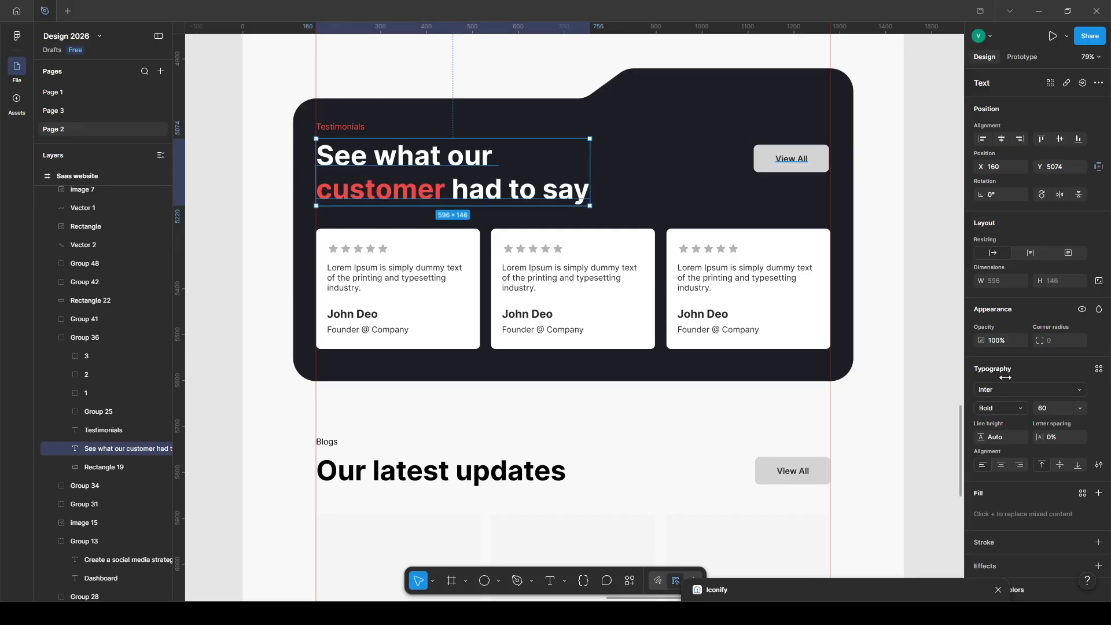
Step: Fill the Testimonials "View All" button with red style 04 and set its label to white App style 04
ctrl+click(770, 166)
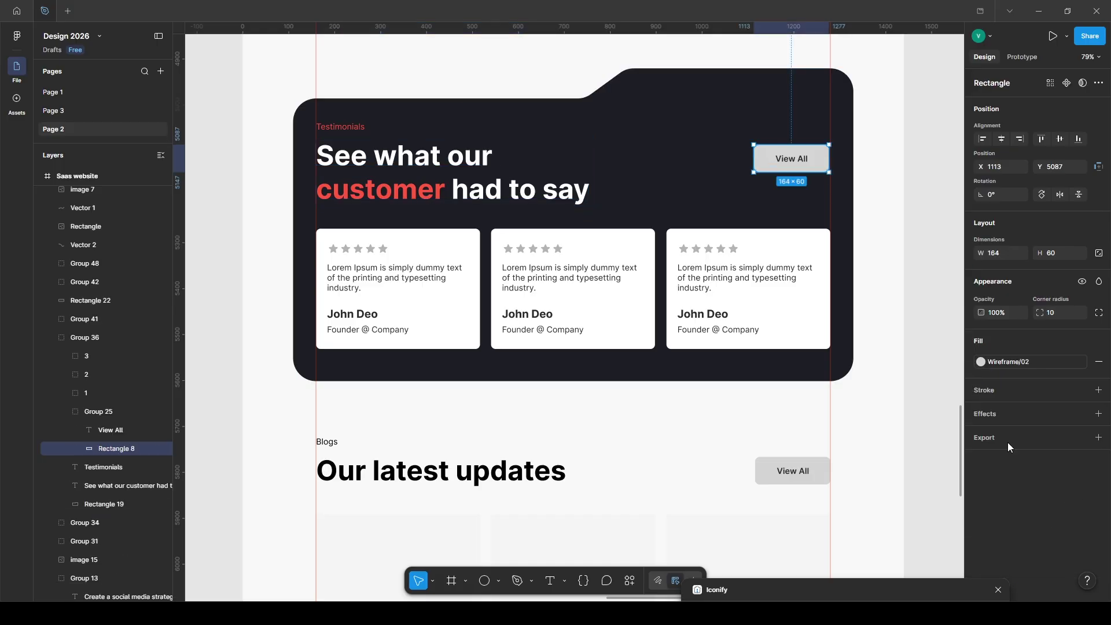
click(1004, 356)
scroll(901, 457, up, 2)
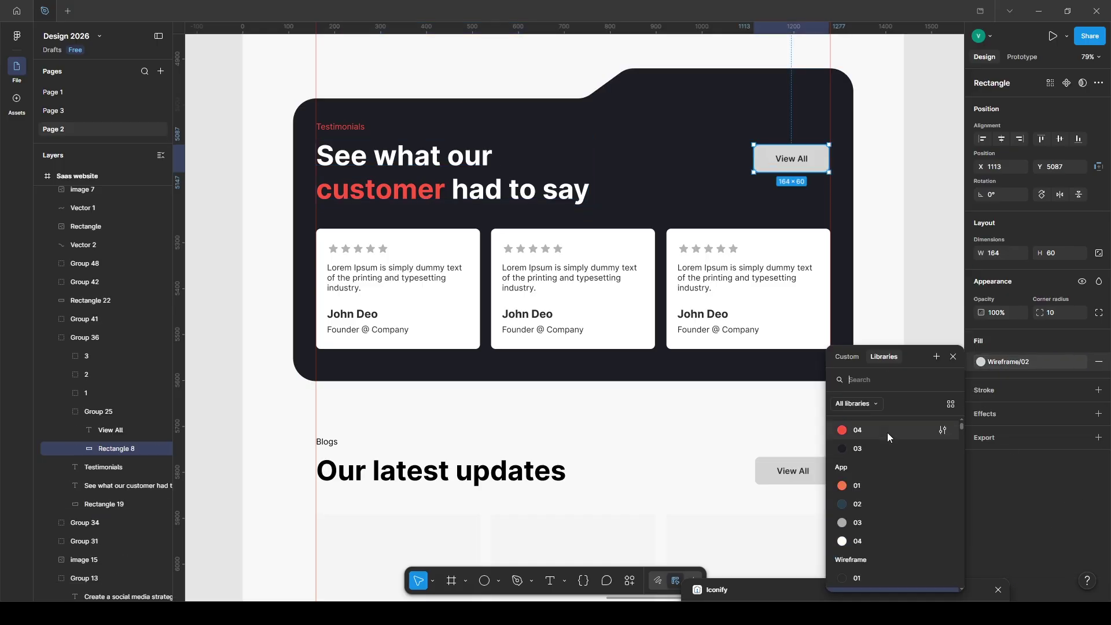
click(887, 432)
click(795, 161)
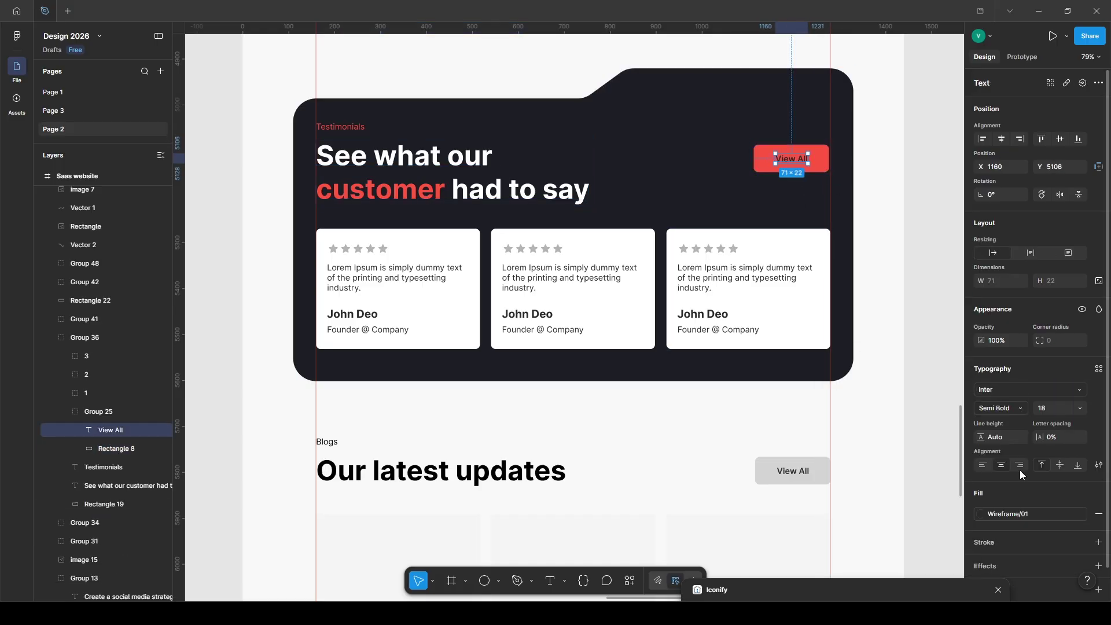
click(1018, 512)
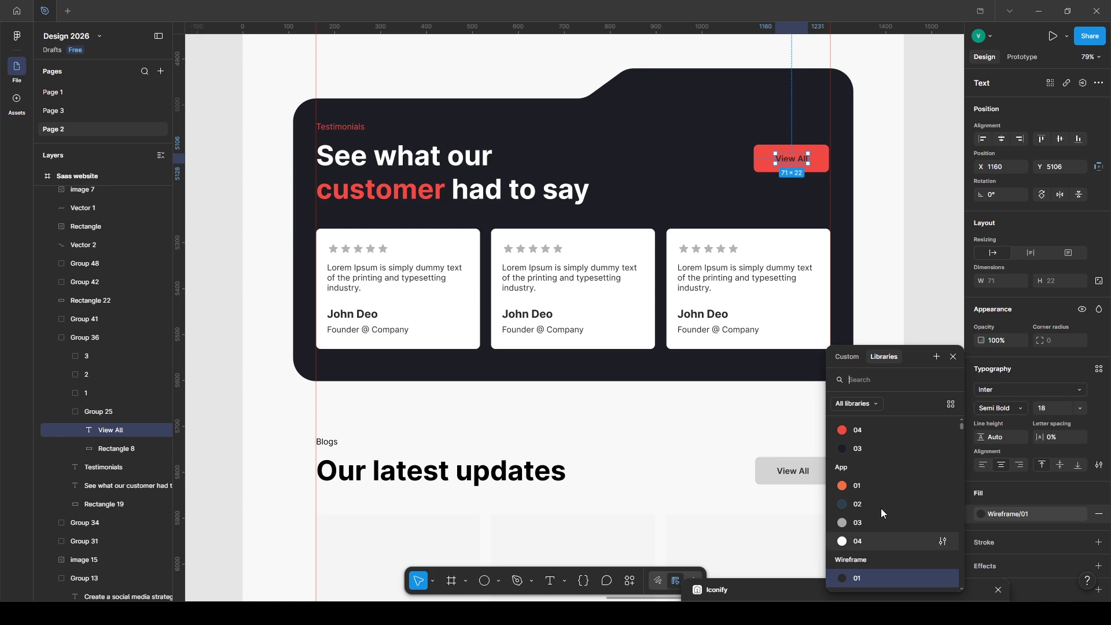
click(875, 540)
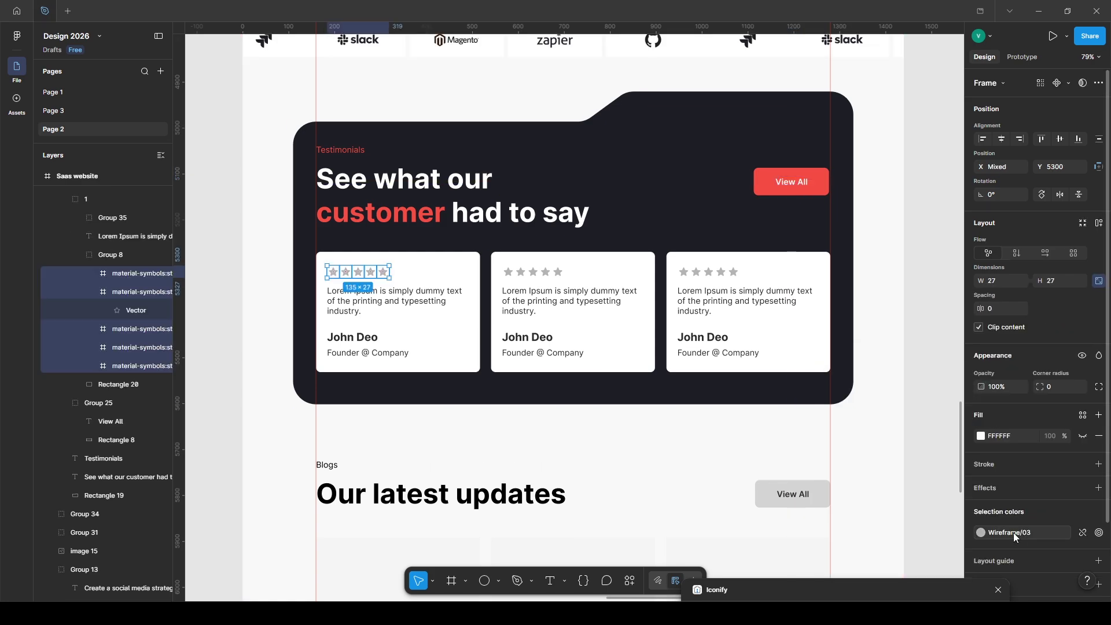
Step: Detach the colour style from the first testimonial card's five stars and set their colour to F8E40A
click(1013, 533)
click(1082, 532)
click(980, 532)
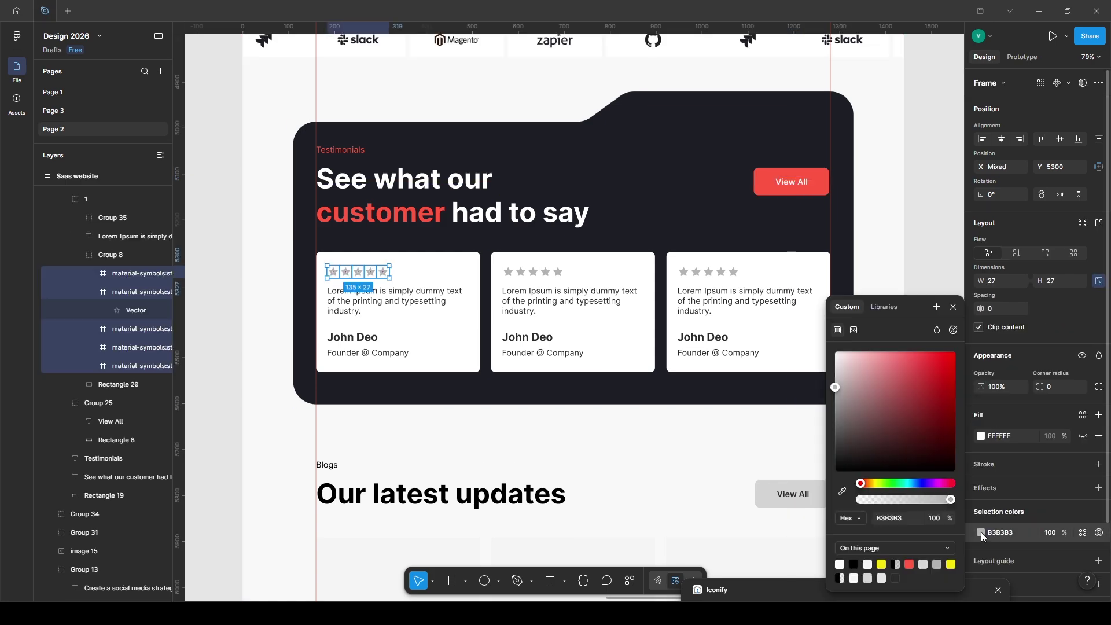
click(1000, 532)
text(F8E40A)
key(Return)
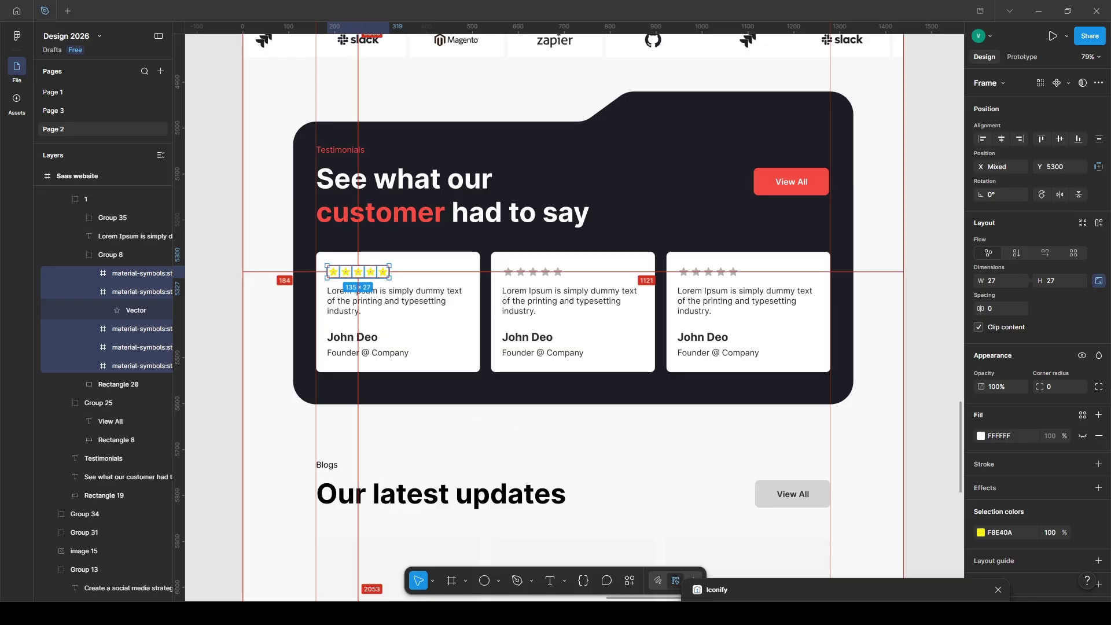
Step: Apply colour style 03 to the quote text in the first testimonial card
click(371, 302)
click(1030, 467)
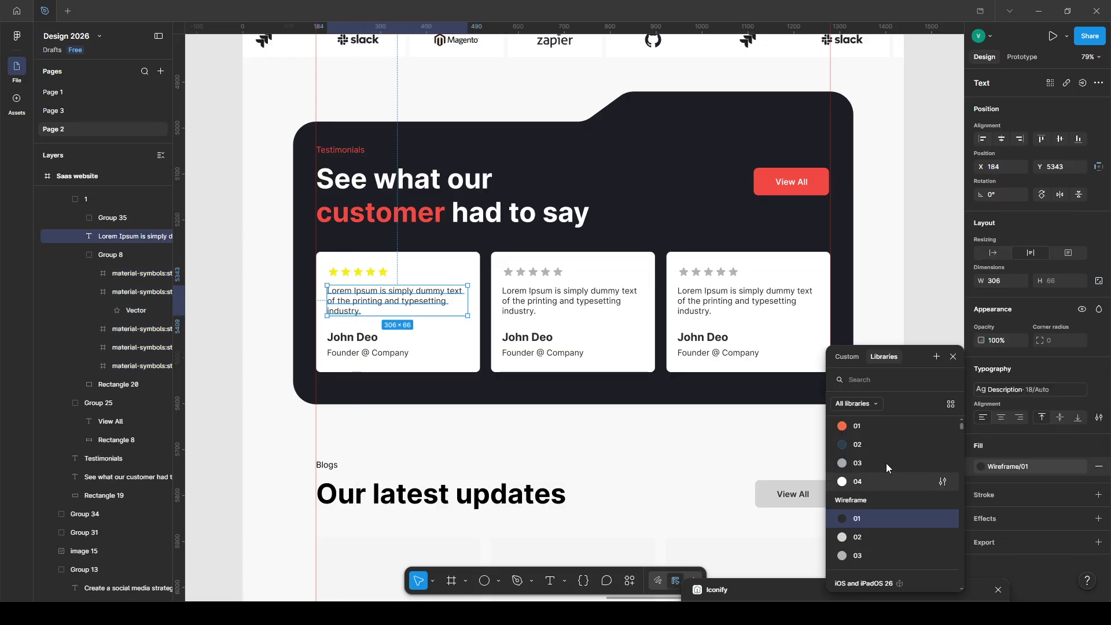
click(863, 452)
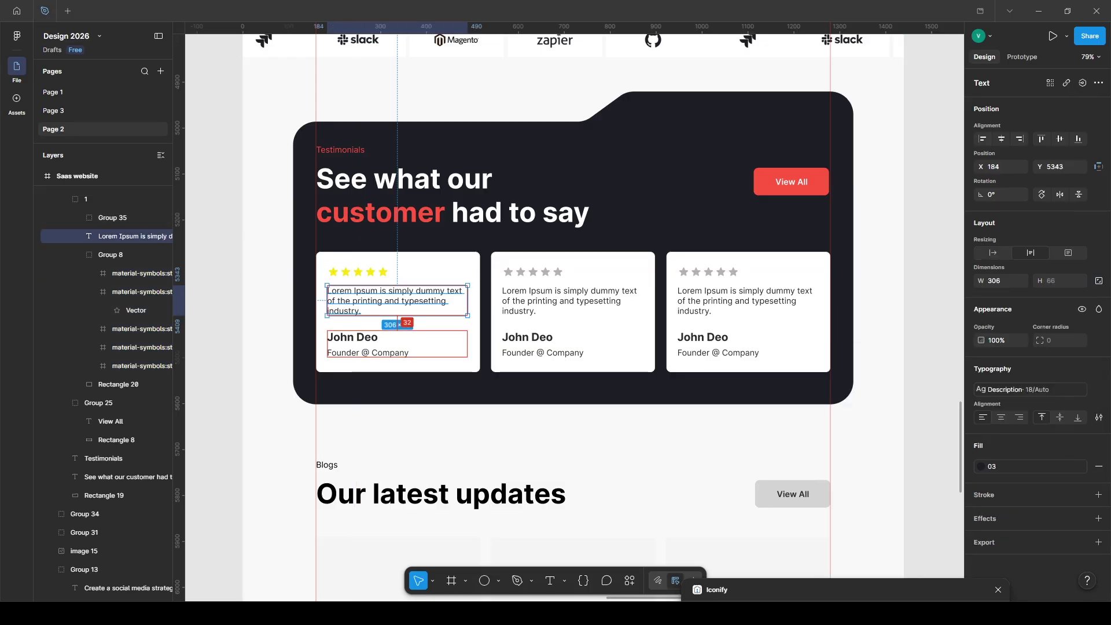
Step: Change the job line in the first testimonial card to "Founder @ BrightEdge Labs"
double_click(372, 354)
double_click(373, 356)
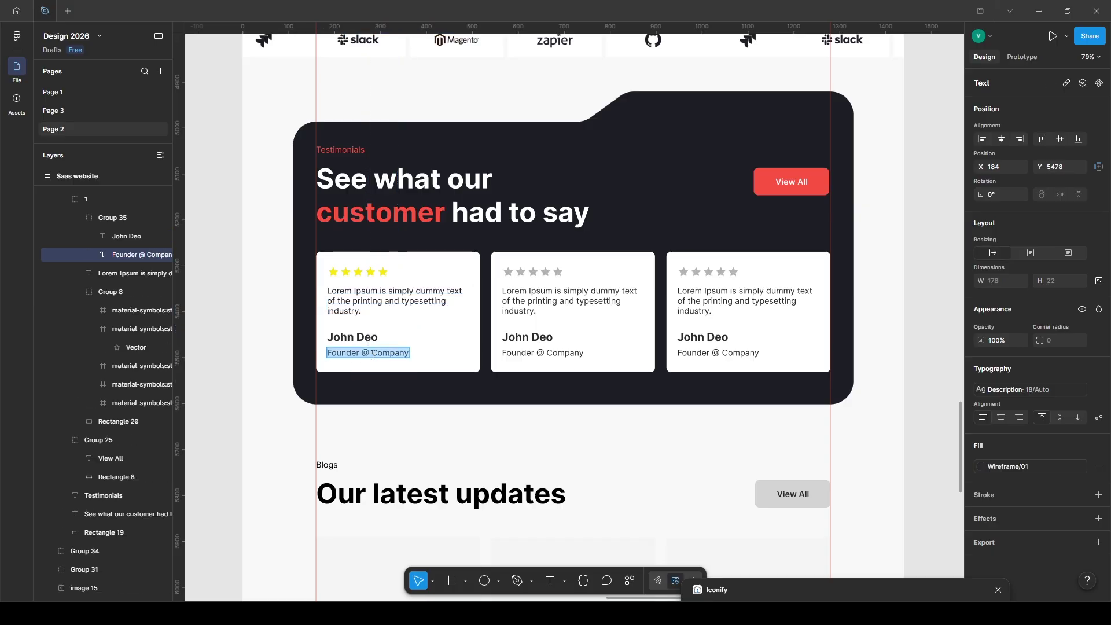
text(Founder @ BrightEdge Labs)
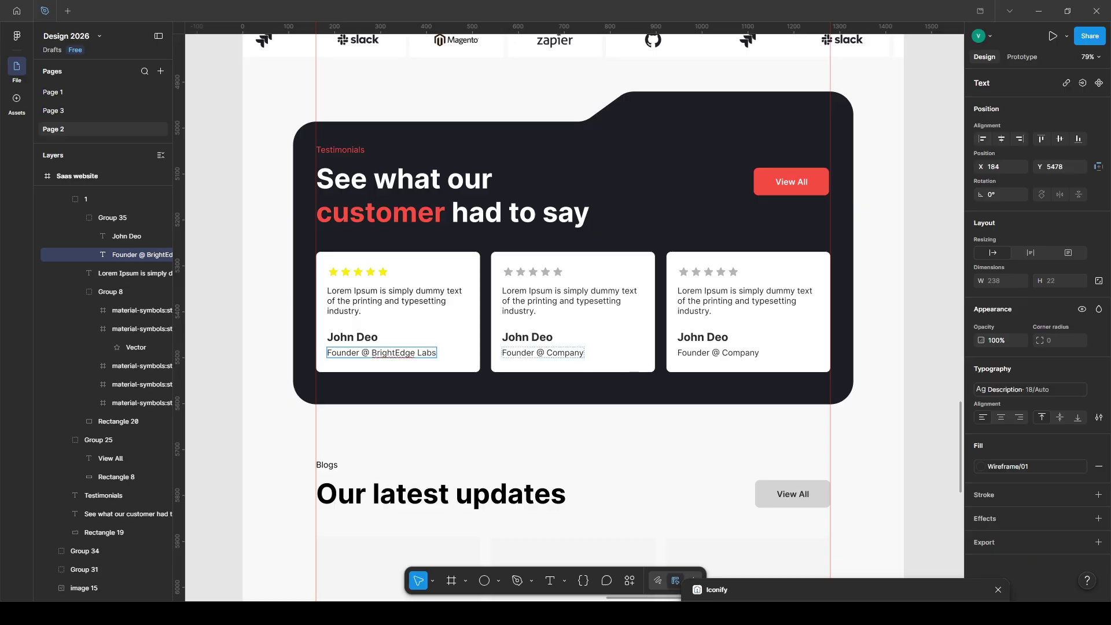
key(Escape)
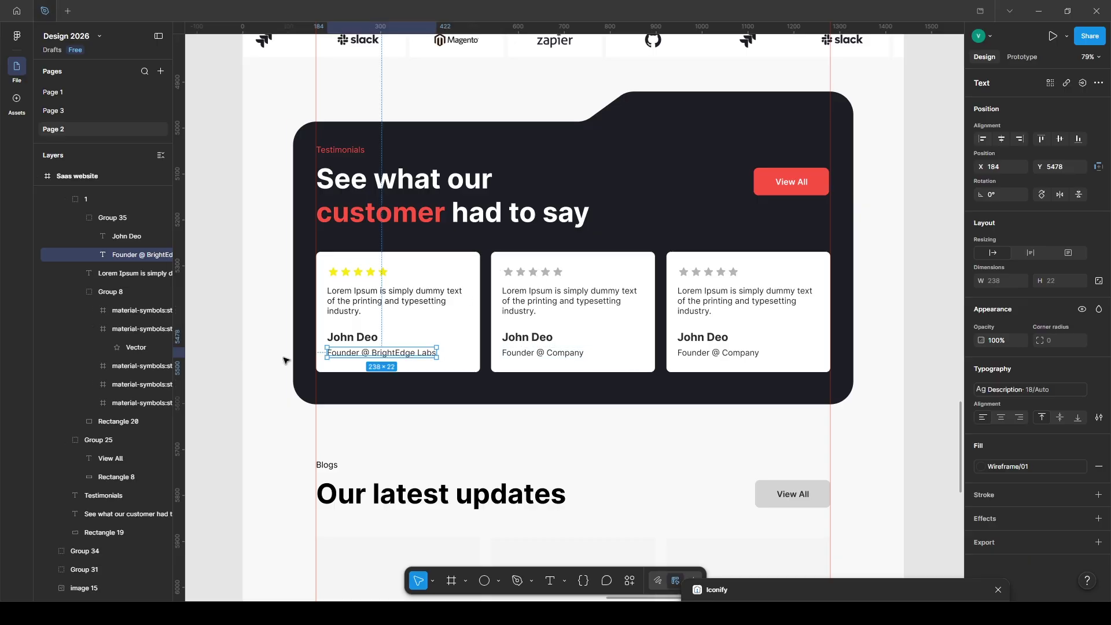
Step: Colour the star group in the second testimonial card yellow F8E40A
click(508, 274)
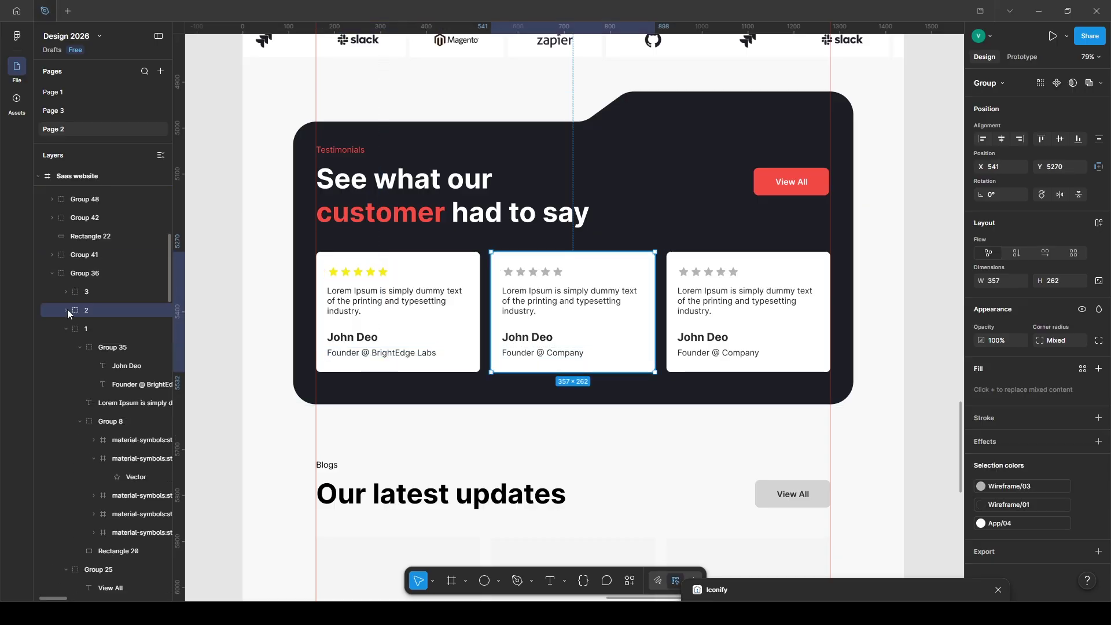
click(67, 309)
click(102, 367)
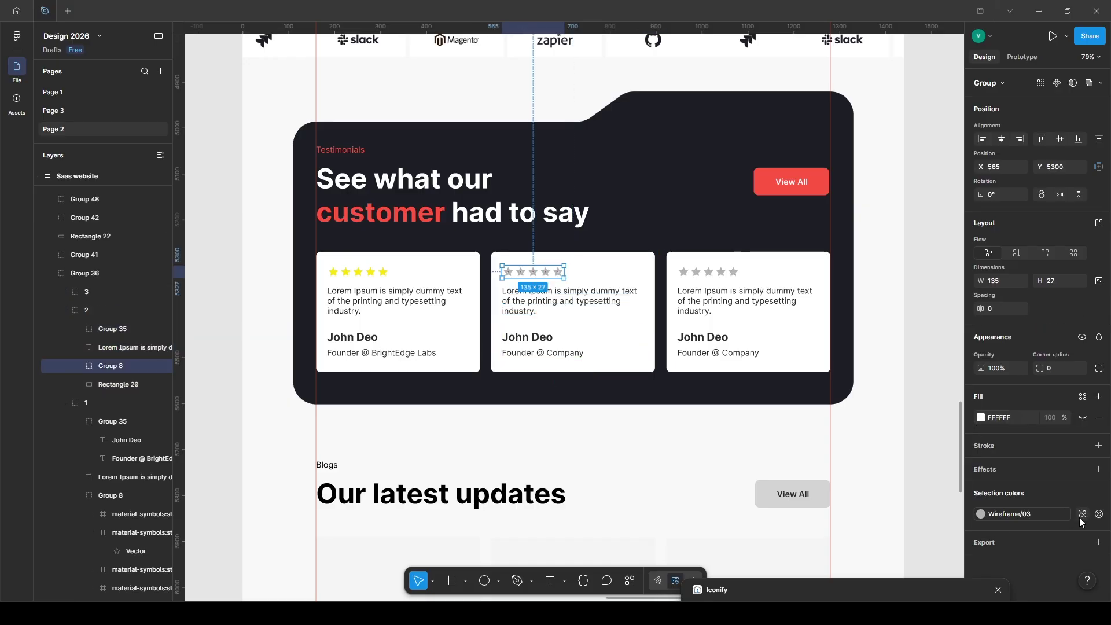
click(981, 514)
click(858, 563)
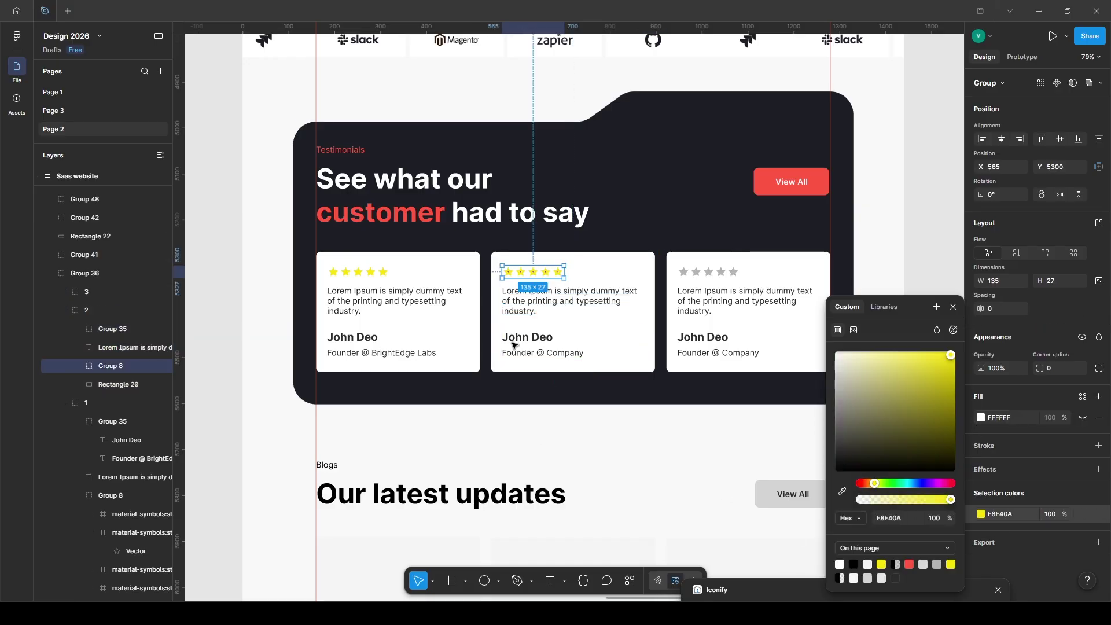
Step: Apply colour style 03 to the quote, name and job line in the second testimonial card
click(544, 293)
shift+click(527, 337)
shift+click(543, 353)
click(981, 467)
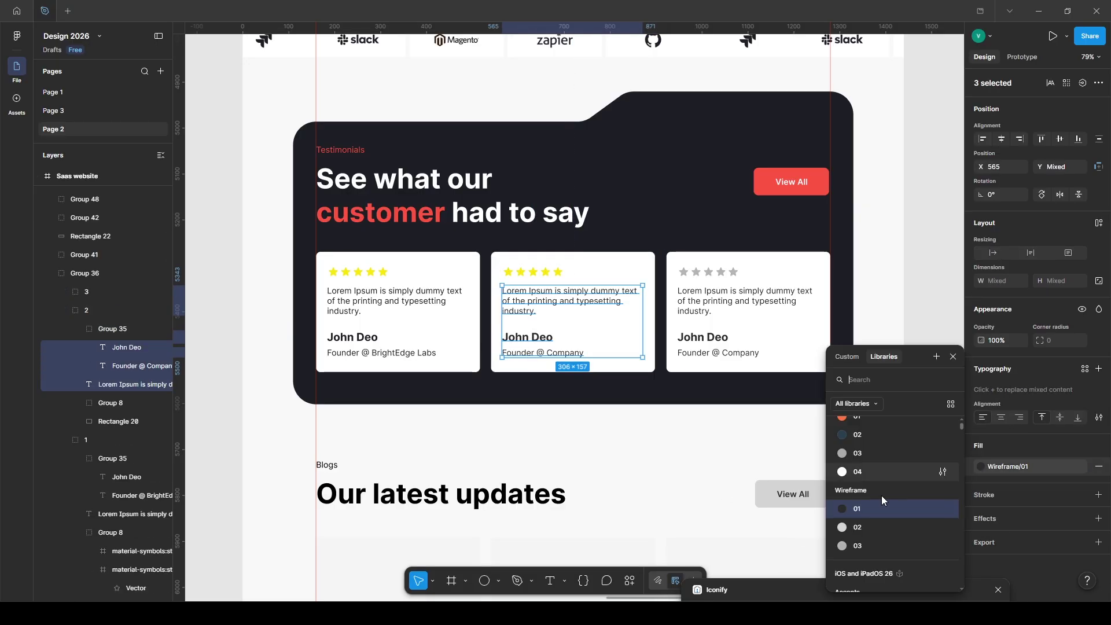
click(862, 448)
click(539, 352)
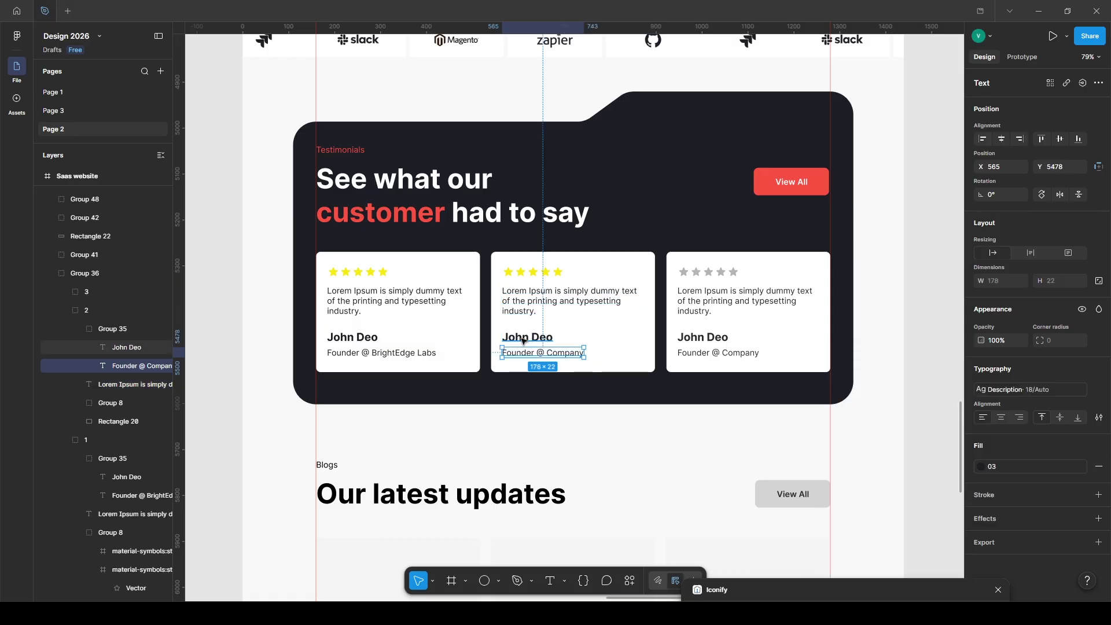
Step: In the second testimonial card, replace the reviewer's full name and change the job line to "Founder @ NovaTech Solution"
double_click(523, 339)
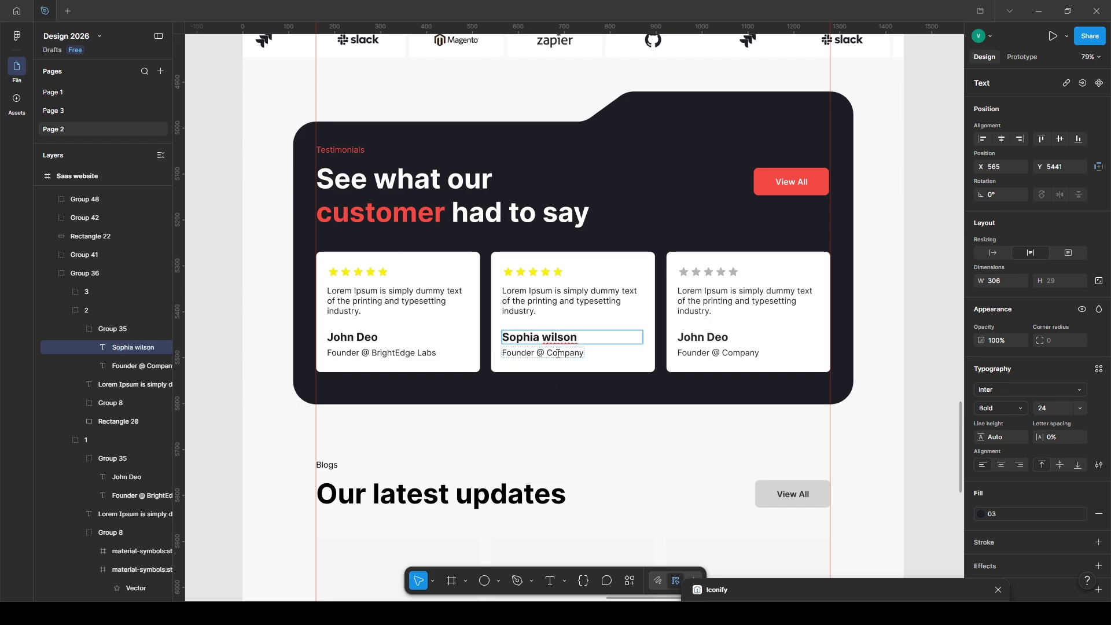
drag(542, 336, 549, 337)
double_click(547, 353)
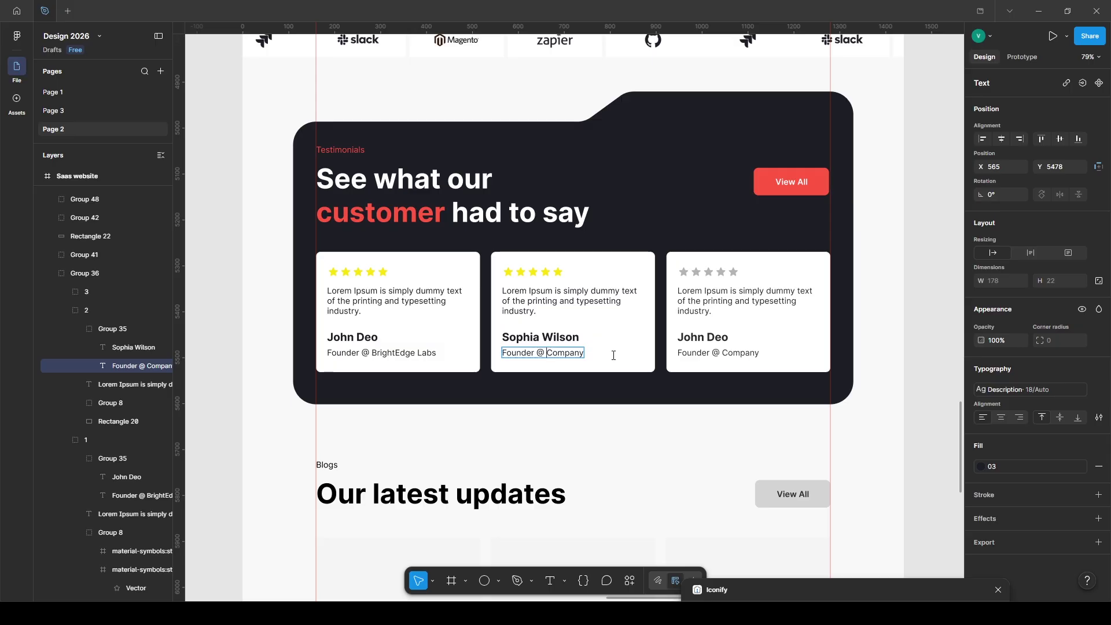
text(NovaTech Solutio)
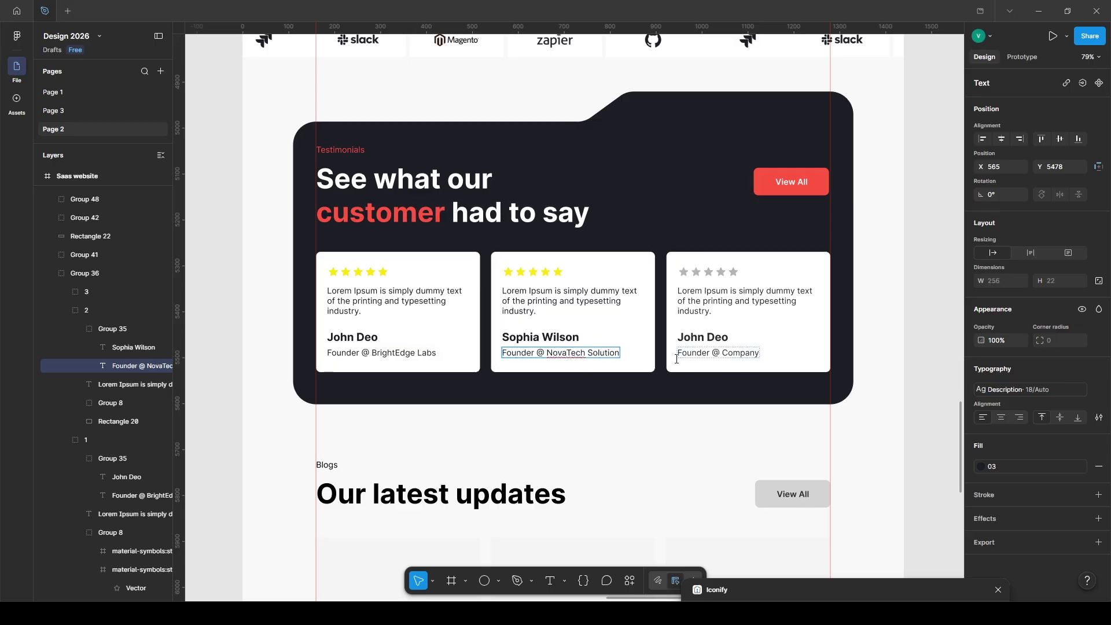
Step: Colour the star group in the third testimonial card yellow F8E40A
click(689, 337)
click(697, 272)
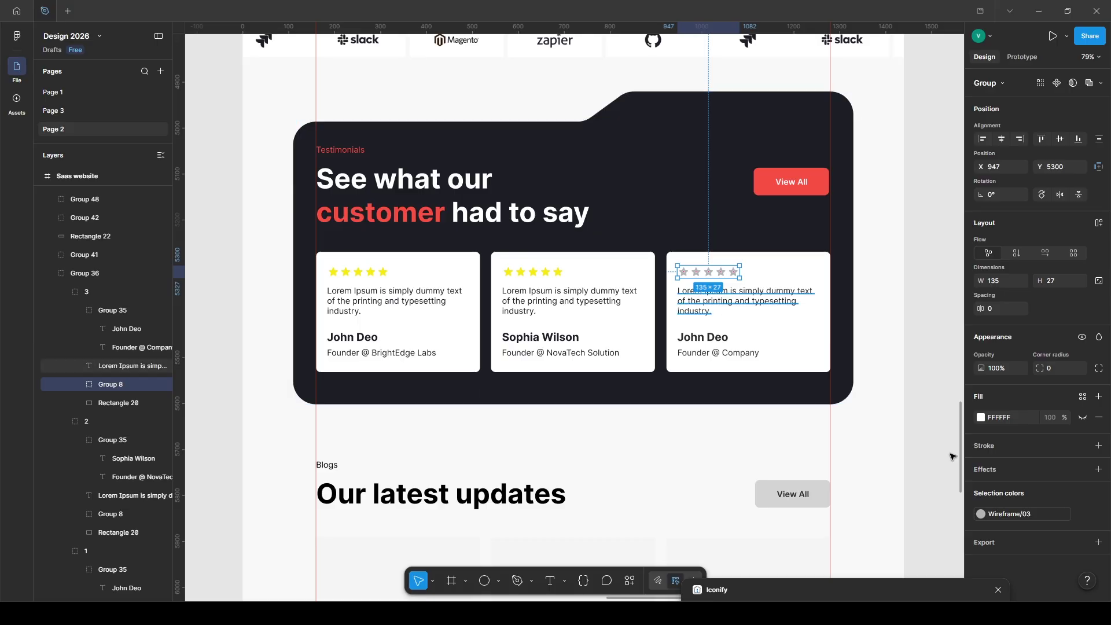
click(981, 514)
click(882, 564)
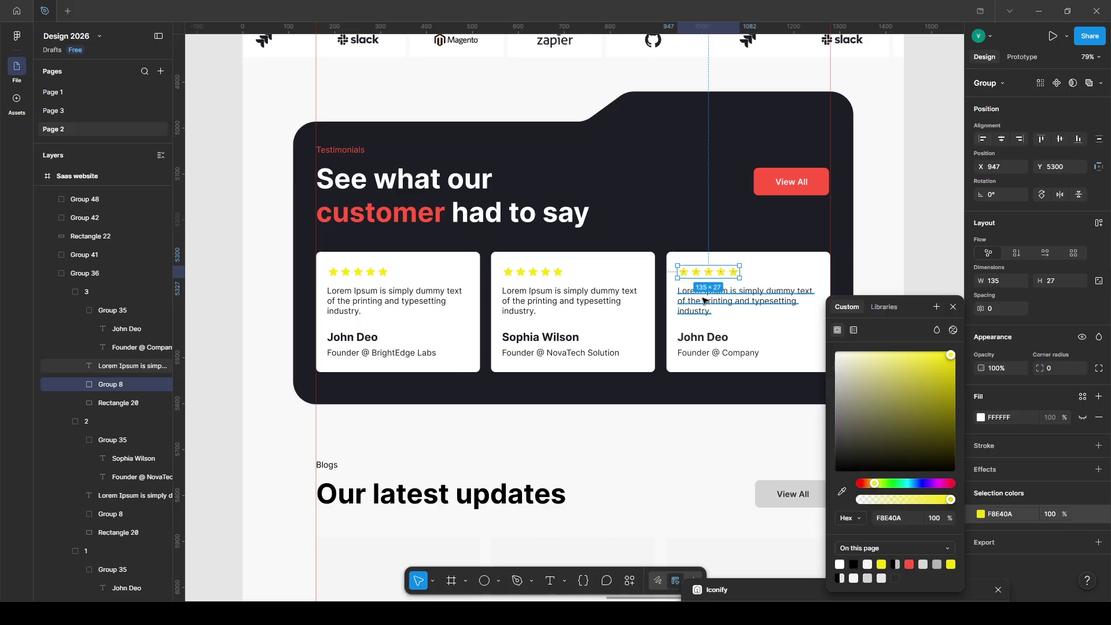
Step: Apply colour style 03 to the quote, name and job line in the third testimonial card
click(704, 300)
ctrl+shift+click(702, 338)
ctrl+shift+click(704, 353)
click(1036, 467)
click(1035, 466)
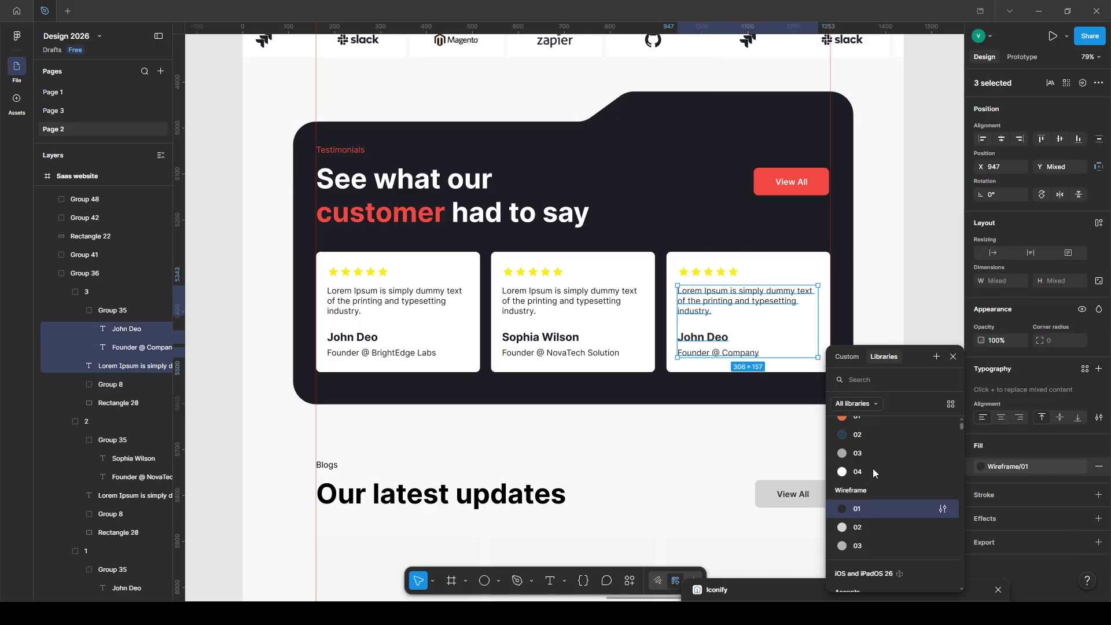
click(868, 541)
Step: In the third testimonial card, replace the reviewer's full name and change the job line to "Founder @ CloudeSync"
click(704, 354)
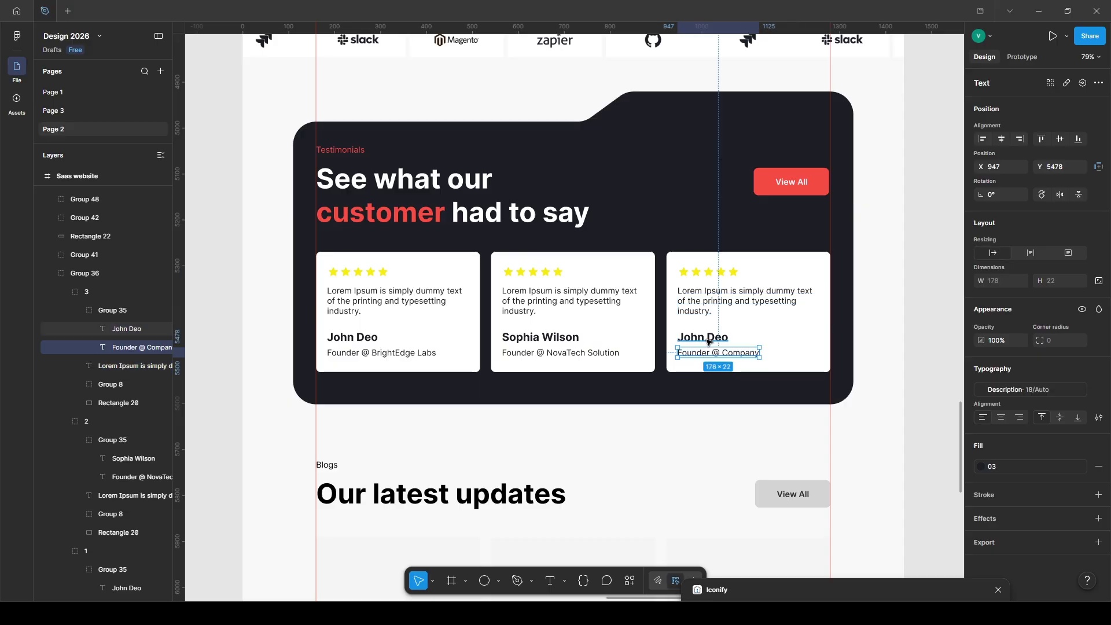
double_click(707, 339)
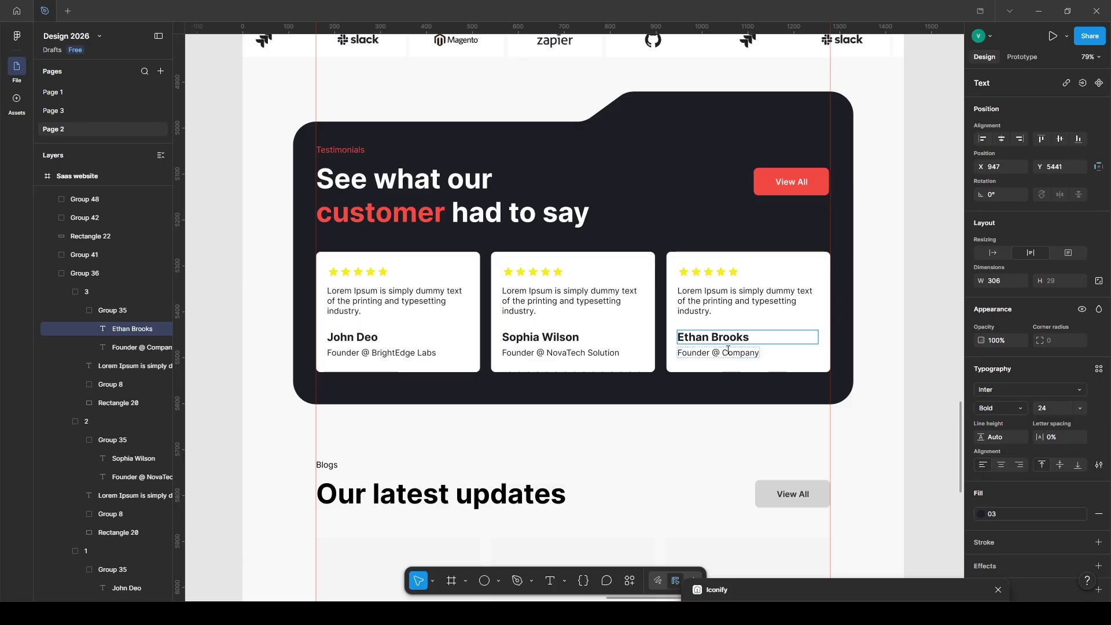
click(725, 352)
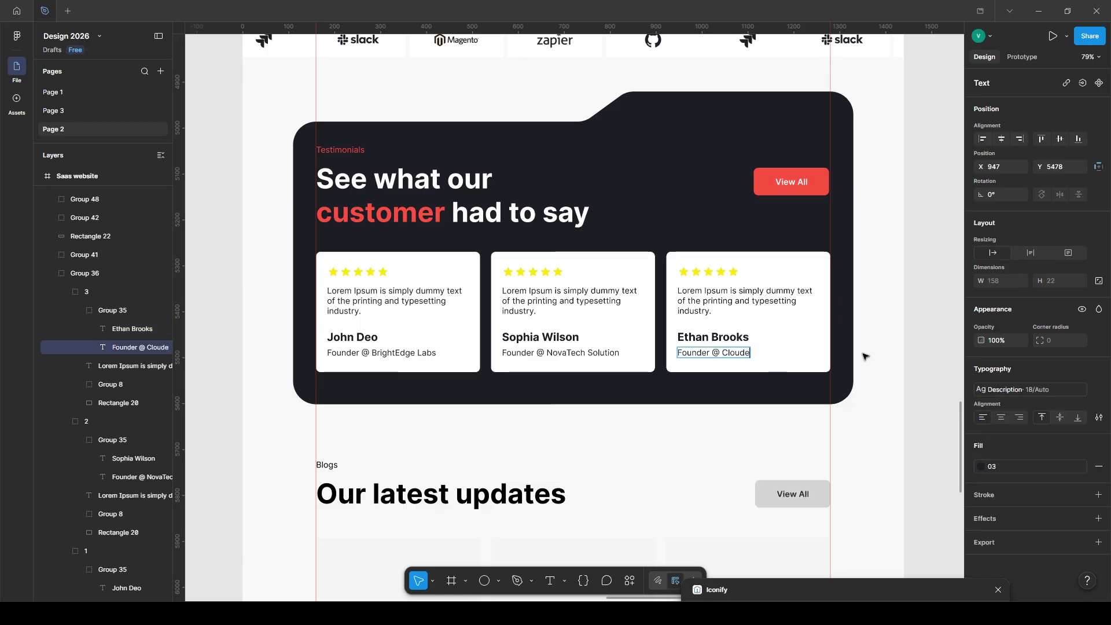
click(911, 409)
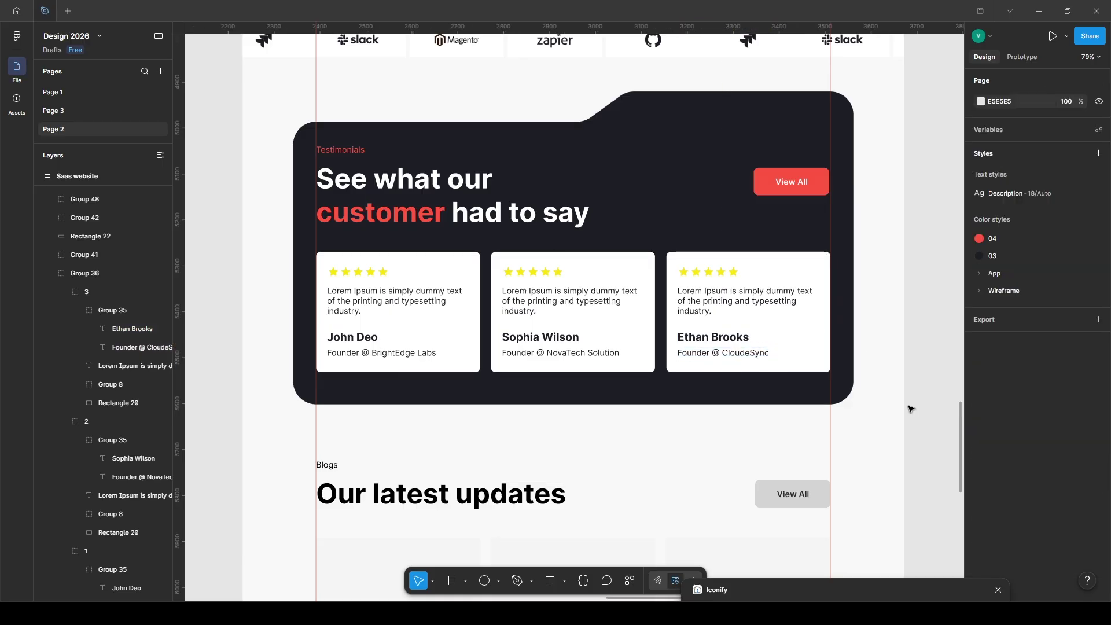
Step: Apply colour style 04 to the "Blogs" label and style 03 to the "Our latest updates" heading
scroll(911, 409, down, 5)
click(327, 141)
click(1079, 446)
click(858, 430)
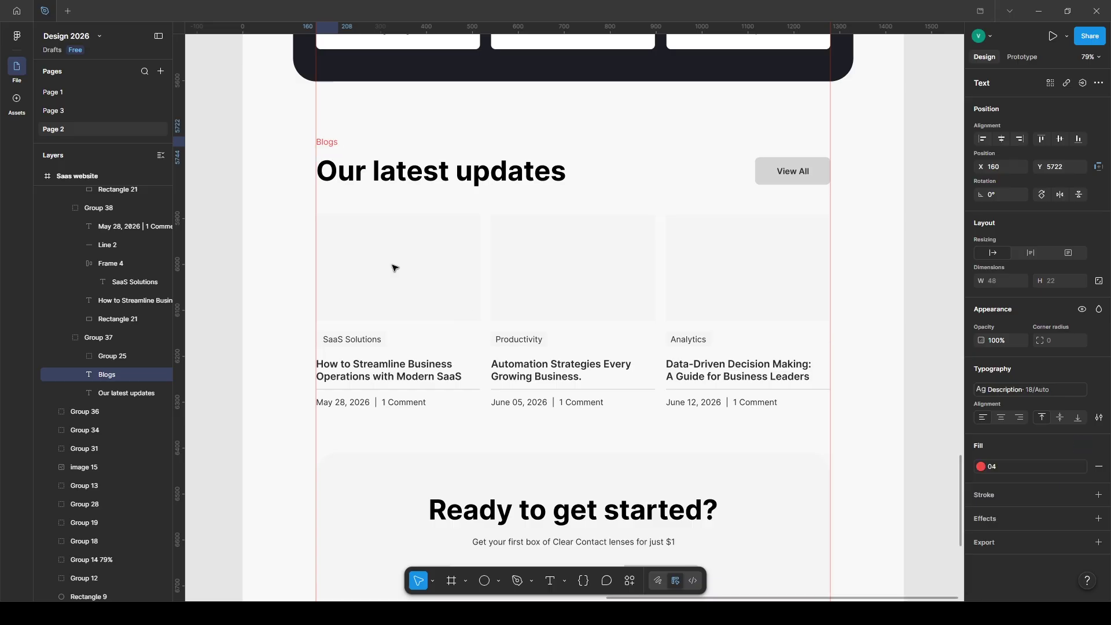
click(414, 178)
click(1082, 495)
click(866, 444)
Step: Fill the Blogs section's View All button with colour style 04 and make its label white
ctrl+click(769, 173)
click(998, 362)
scroll(871, 449, up, 2)
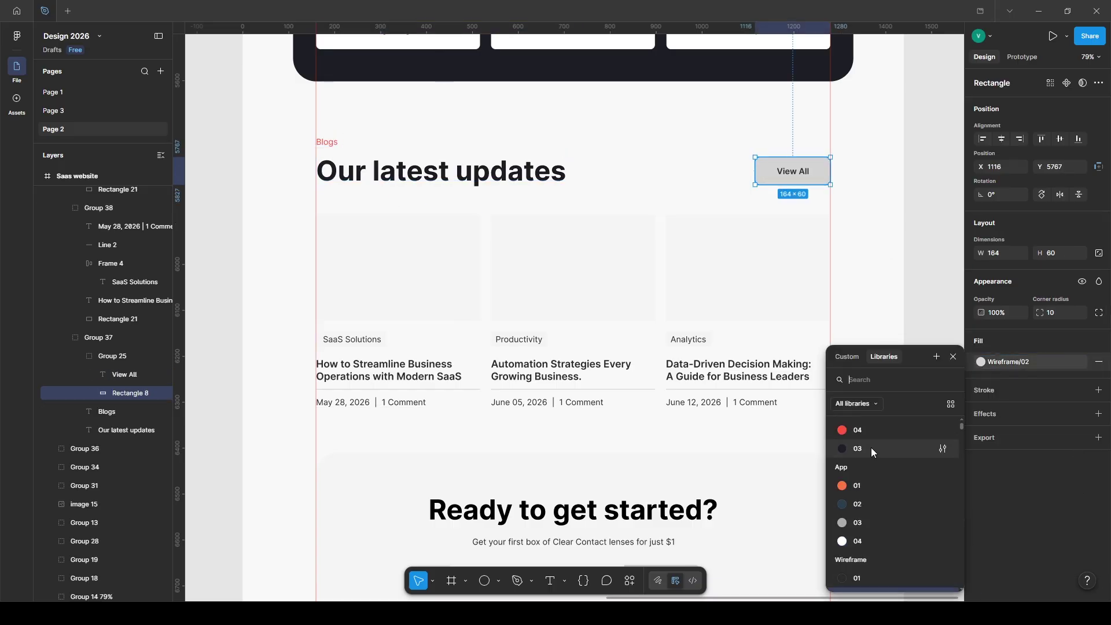
click(866, 430)
click(794, 171)
click(996, 510)
click(879, 467)
Step: Fill the first blog card's placeholder with the abstract green and brown picture and apply colour style 04 to its "SaaS Solutions" tag text
ctrl+click(390, 289)
key(ctrl+alt+v)
double_click(346, 342)
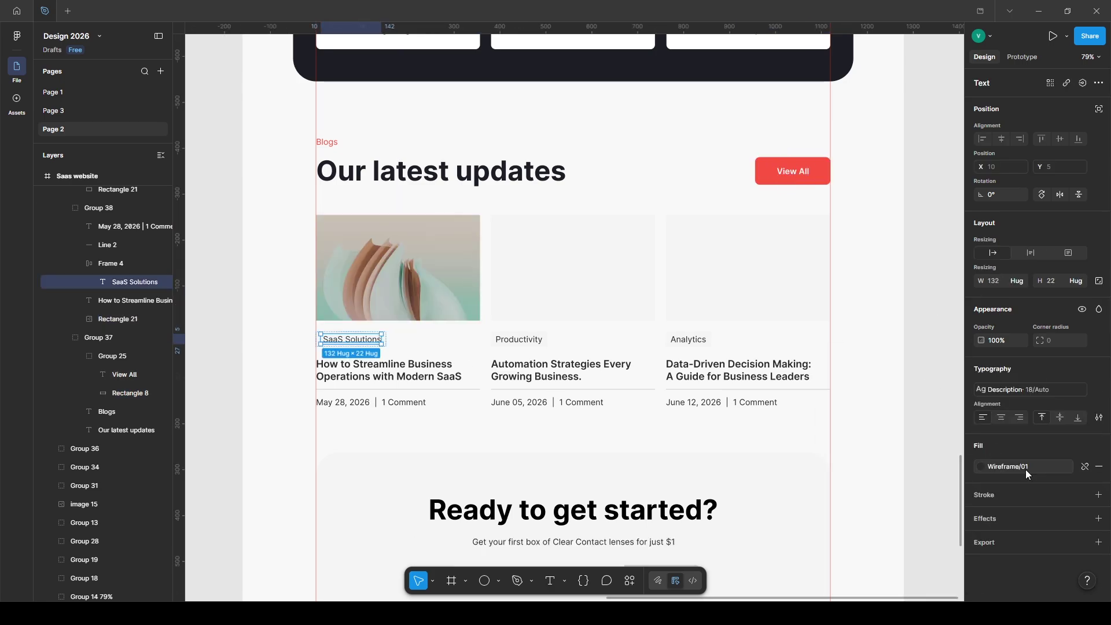
click(1025, 467)
scroll(899, 495, down, 3)
click(863, 443)
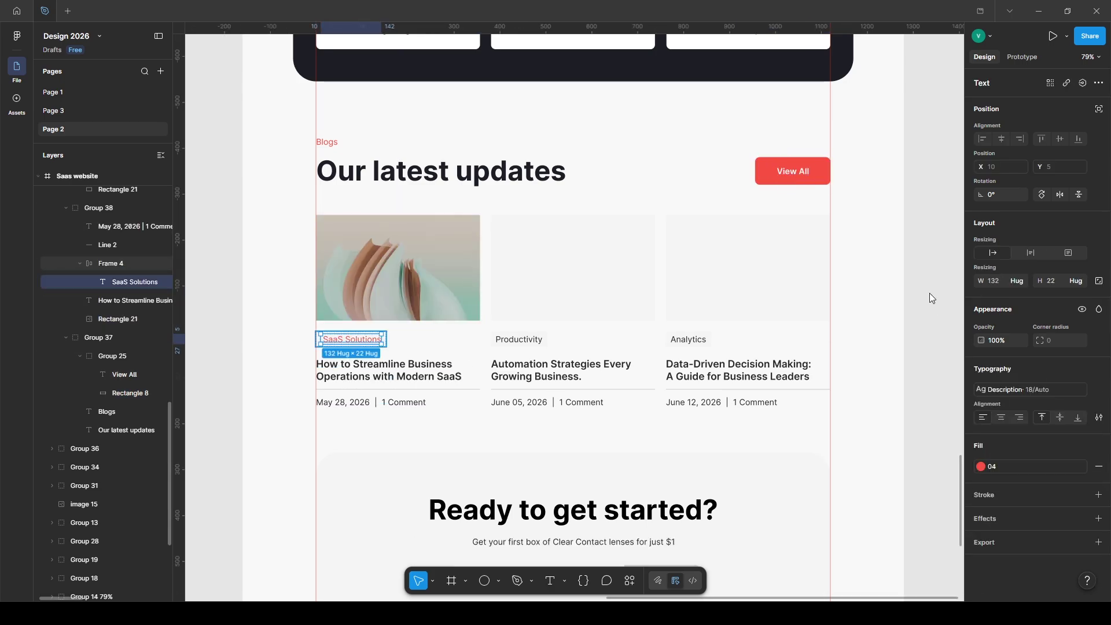
Step: Fill the "SaaS Solutions" tag frame with colour style App/04
key(Escape)
click(980, 484)
click(866, 542)
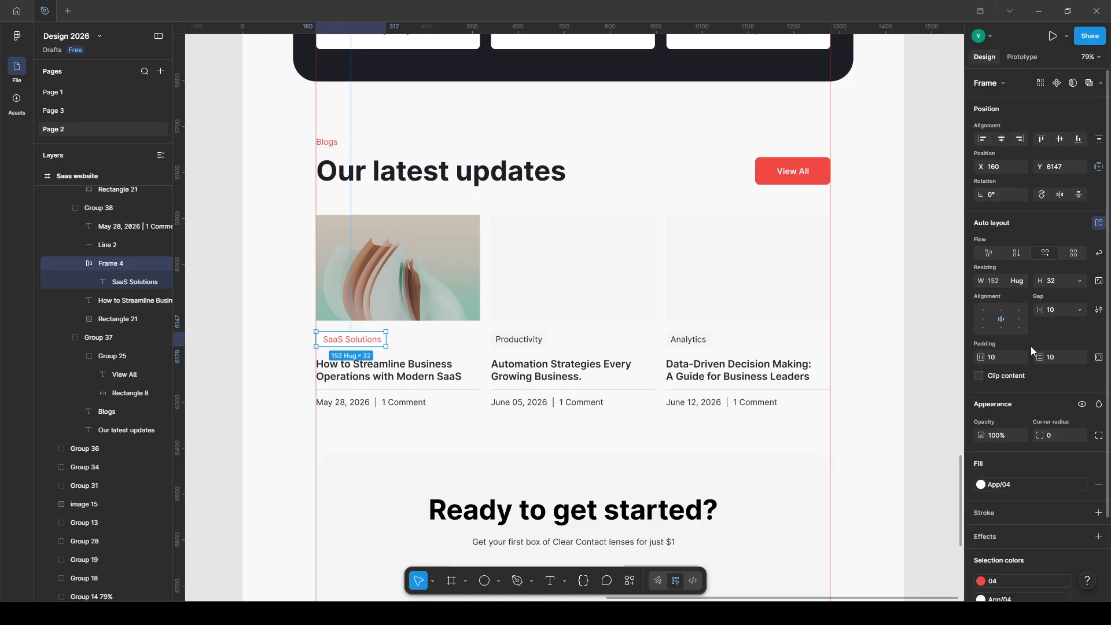
Step: Give the "SaaS Solutions" tag a black drop shadow with Y 2, blur 19.8 and 7% opacity
scroll(1029, 345, down, 2)
click(987, 443)
mouse_move(883, 510)
mouse_down()
mouse_move(894, 509)
mouse_move(878, 491)
mouse_up()
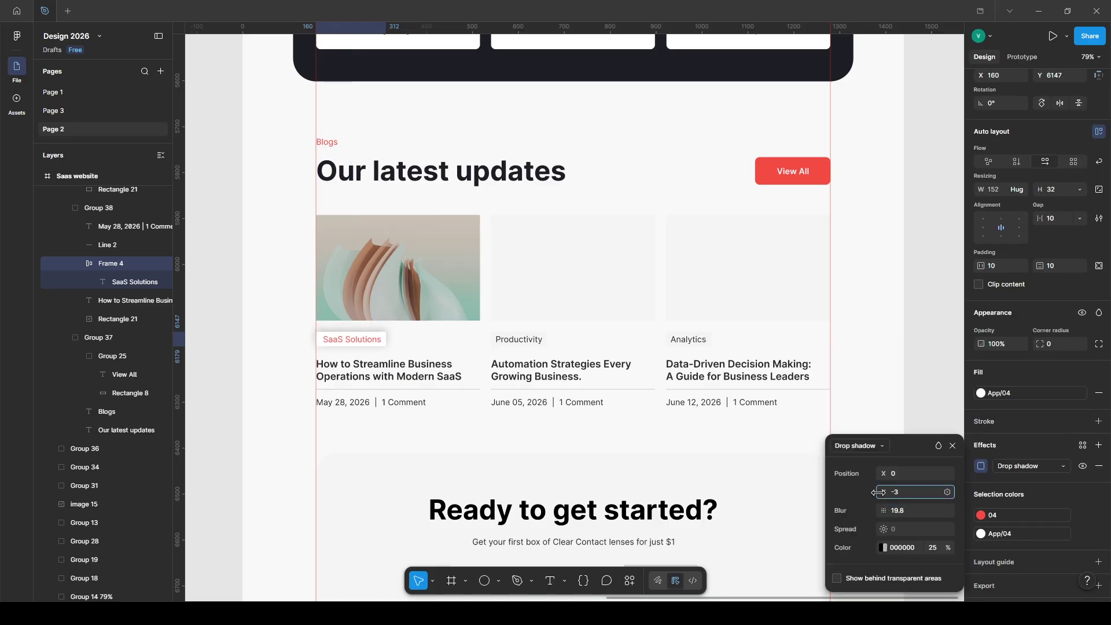
text(2)
key(Return)
drag(948, 548, 912, 550)
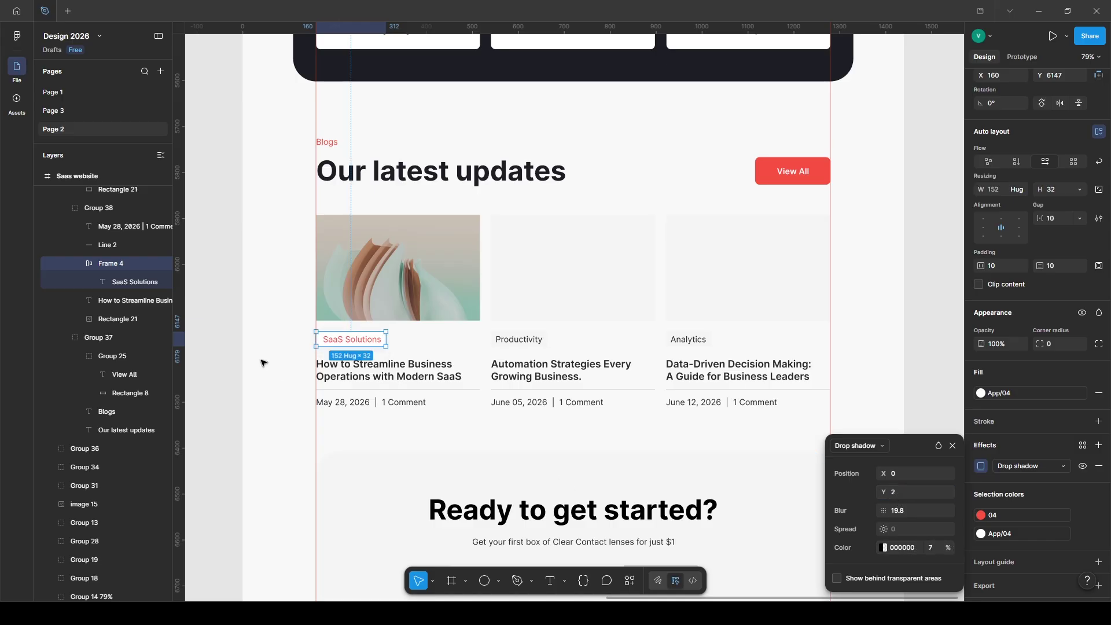
click(216, 331)
Step: Apply colour style 03 to the title and the date line of the first blog card
ctrl+click(382, 371)
scroll(405, 370, down, 1)
click(1020, 514)
scroll(868, 438, up, 1)
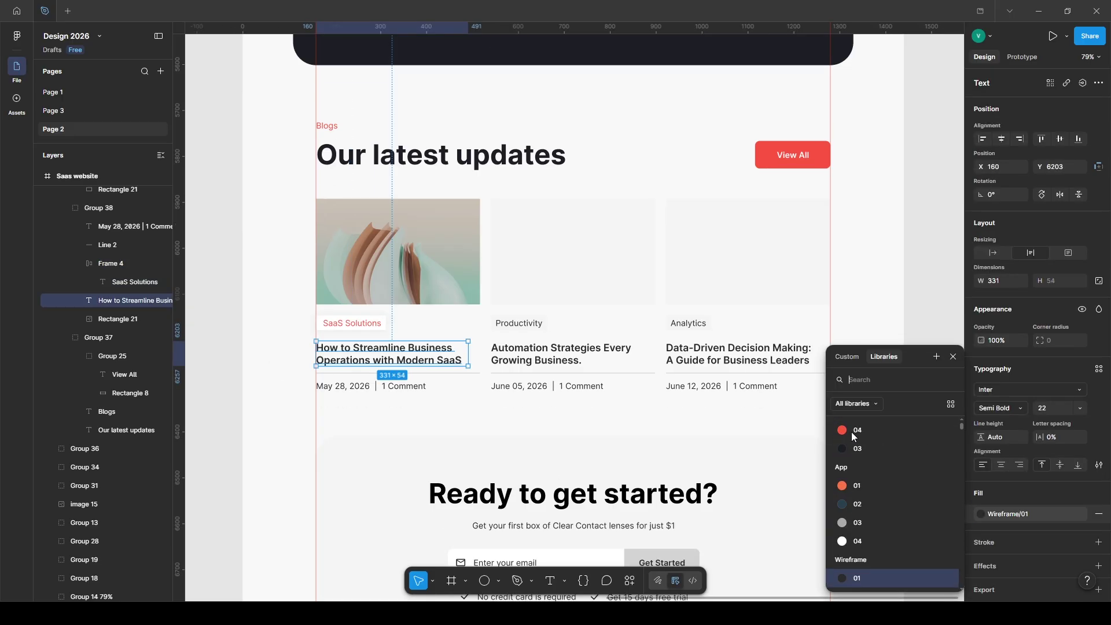
click(866, 450)
click(350, 388)
click(1008, 467)
scroll(883, 448, up, 1)
Step: Fill the second blog card's placeholder with the abstract cream and pink picture and apply colour style 04 to its "Productivity" tag text
click(577, 265)
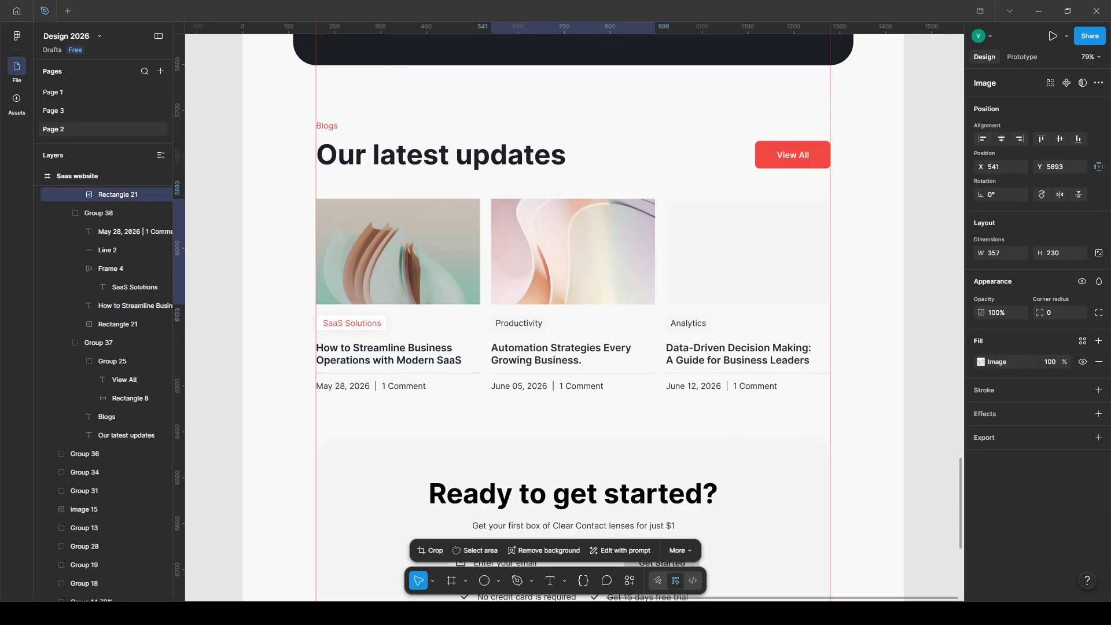
click(520, 322)
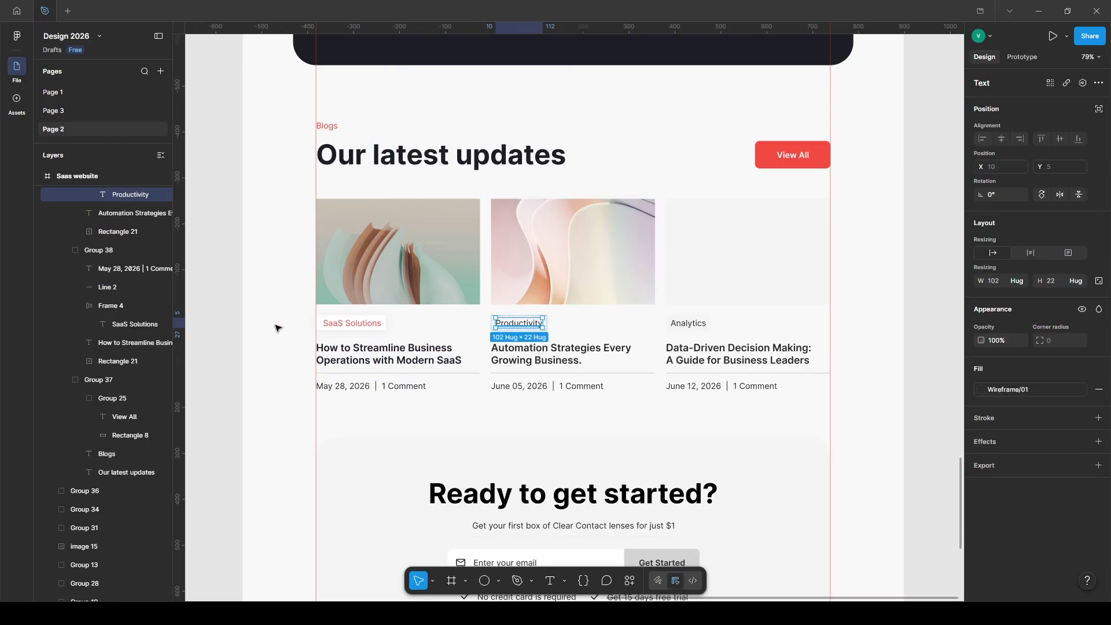
click(1017, 469)
scroll(877, 453, up, 1)
click(870, 484)
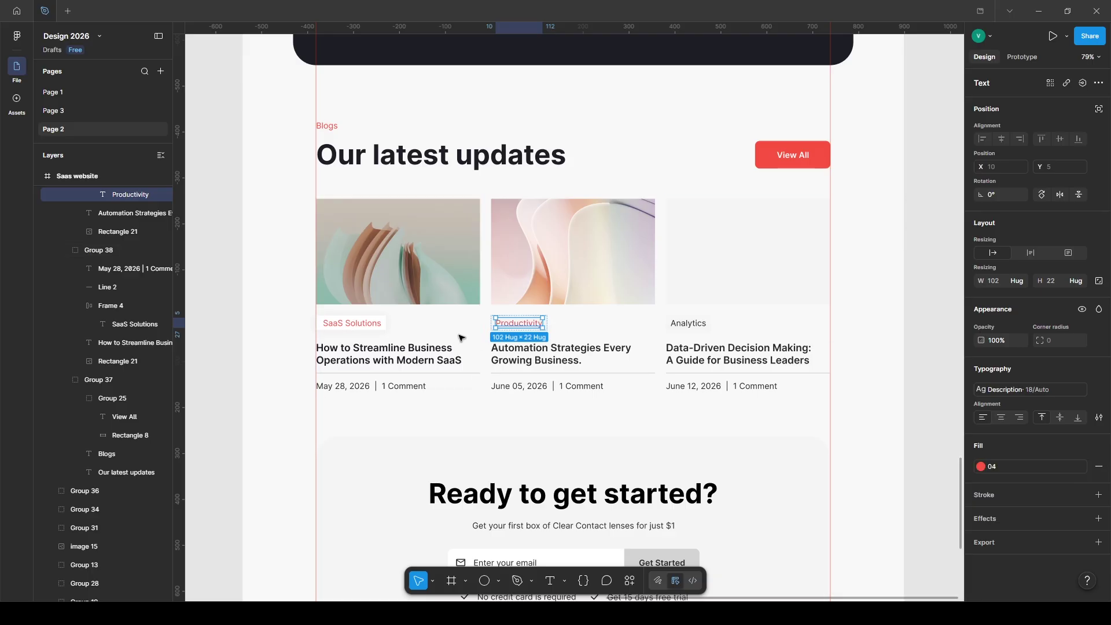
Step: Fill the "Productivity" tag frame with colour style App/04 and copy the "SaaS Solutions" tag's drop shadow onto it
scroll(110, 236, up, 1)
click(110, 235)
click(1082, 463)
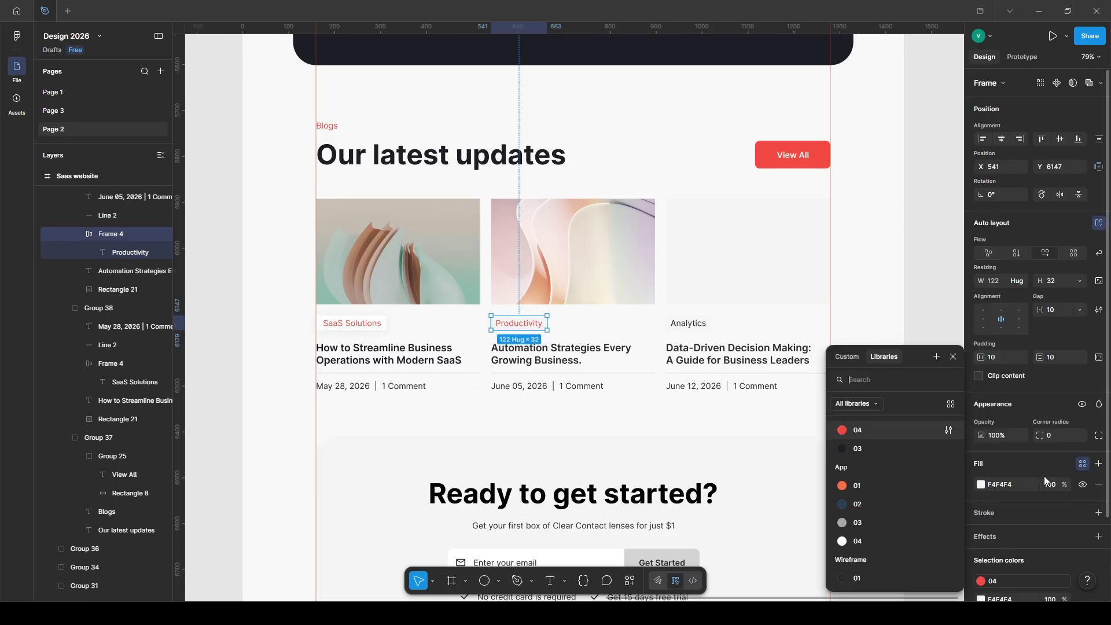
click(862, 526)
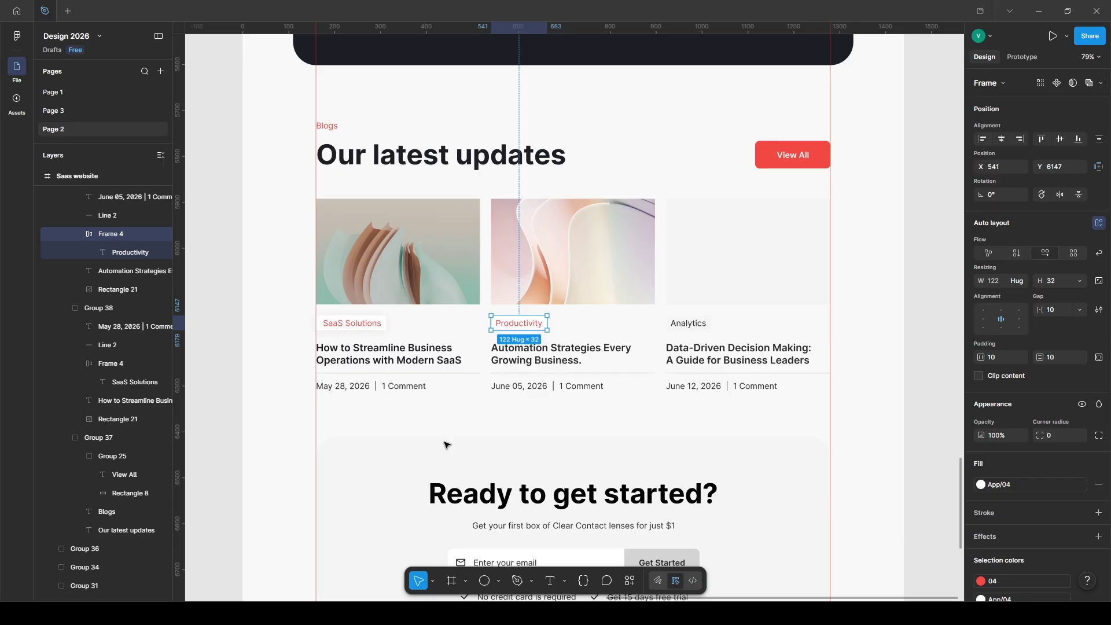
click(343, 327)
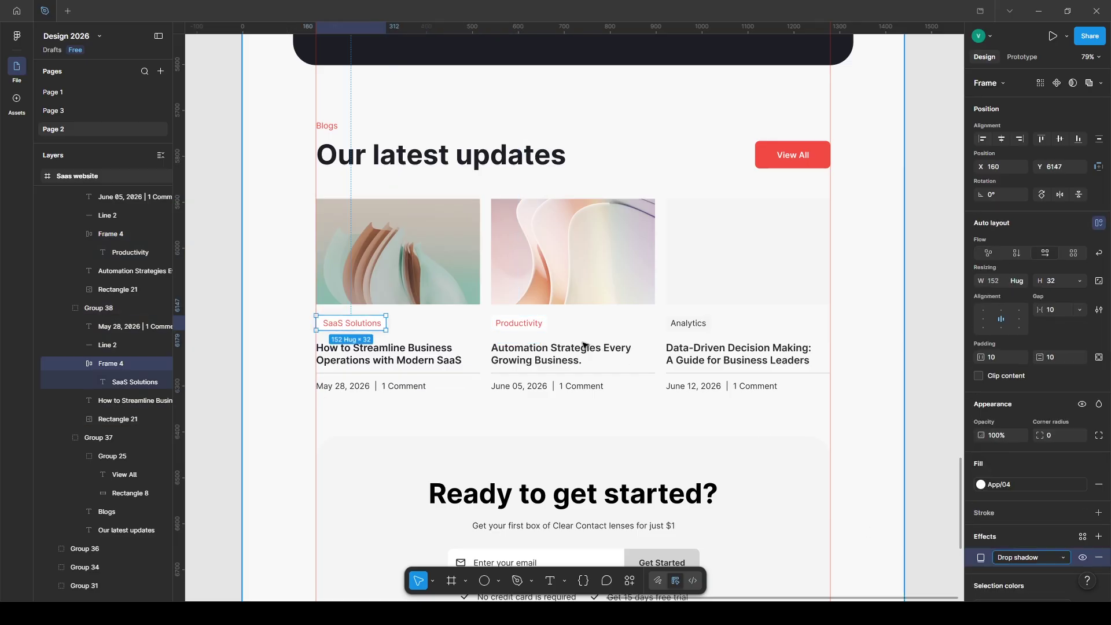
click(521, 326)
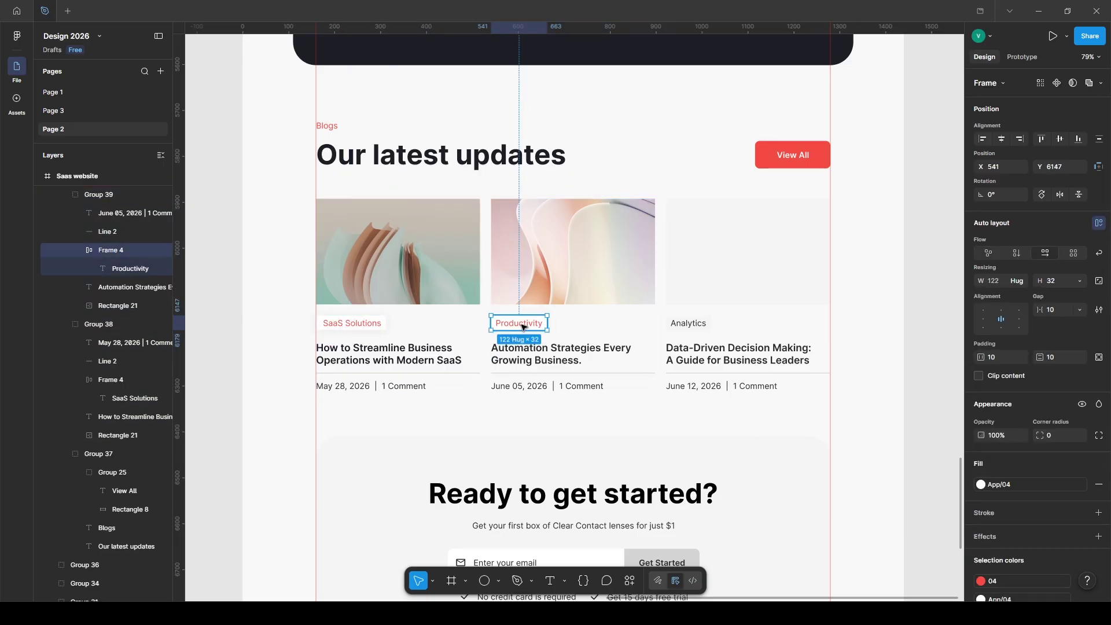
Step: Apply colour style 03 to the title and date line of the second blog card
click(538, 354)
shift+click(534, 386)
click(1039, 492)
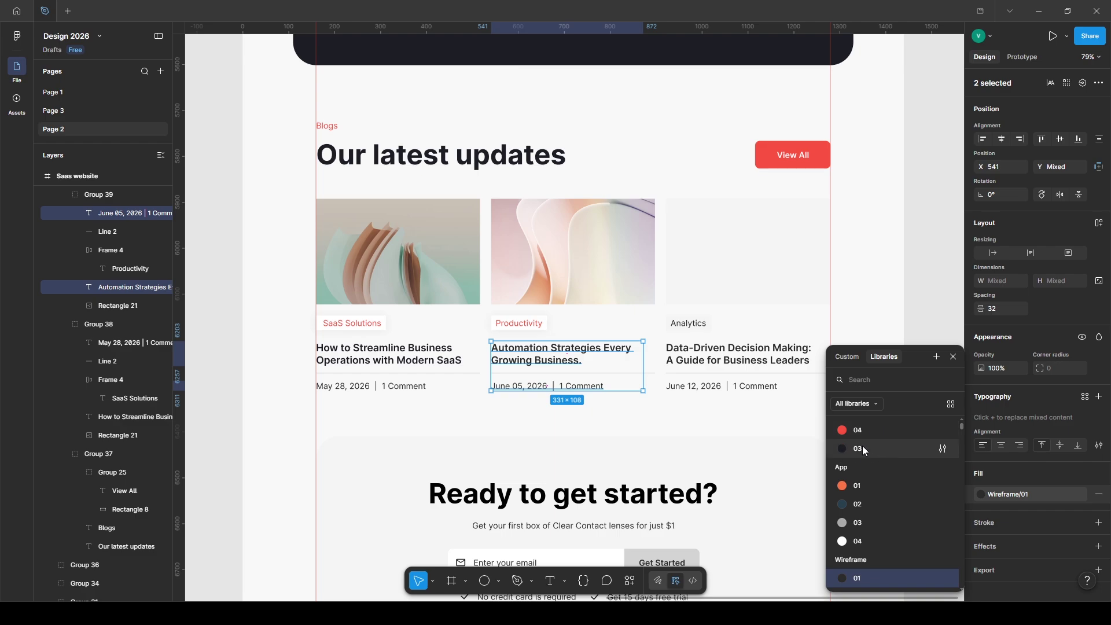
click(862, 445)
key(Escape)
Step: Fill the third blog card's placeholder with the abstract purple picture and apply colour style 04 to its "Analytics" tag text
click(733, 264)
click(688, 323)
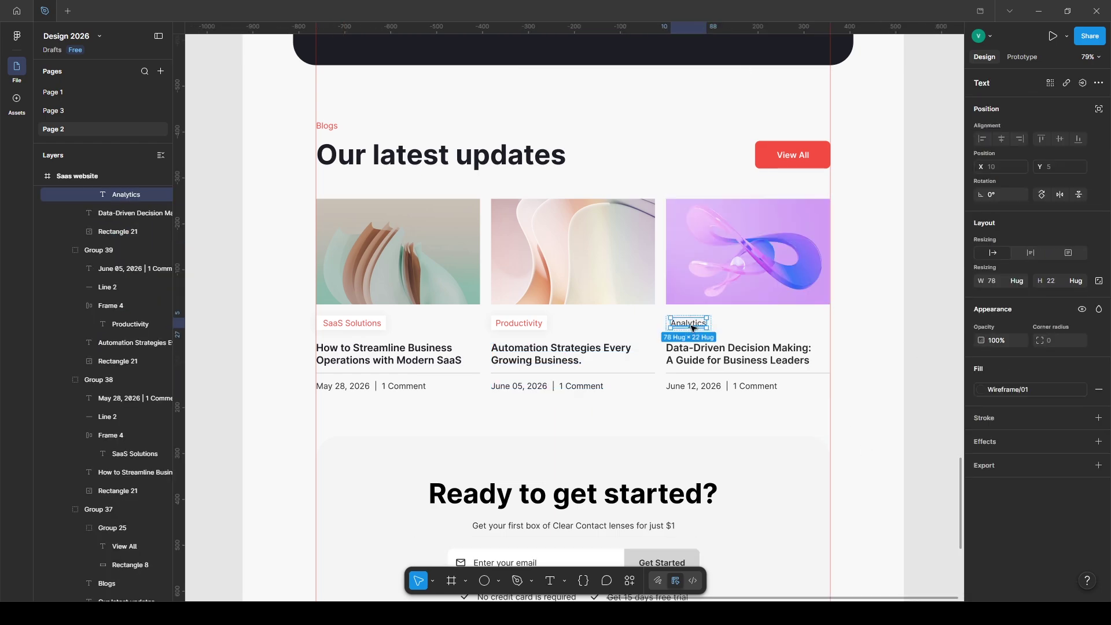
click(1020, 466)
scroll(880, 437, up, 1)
click(880, 437)
Step: Fill the "Analytics" tag frame with colour style App/04 and copy the "Productivity" tag's drop shadow onto it
scroll(101, 240, up, 1)
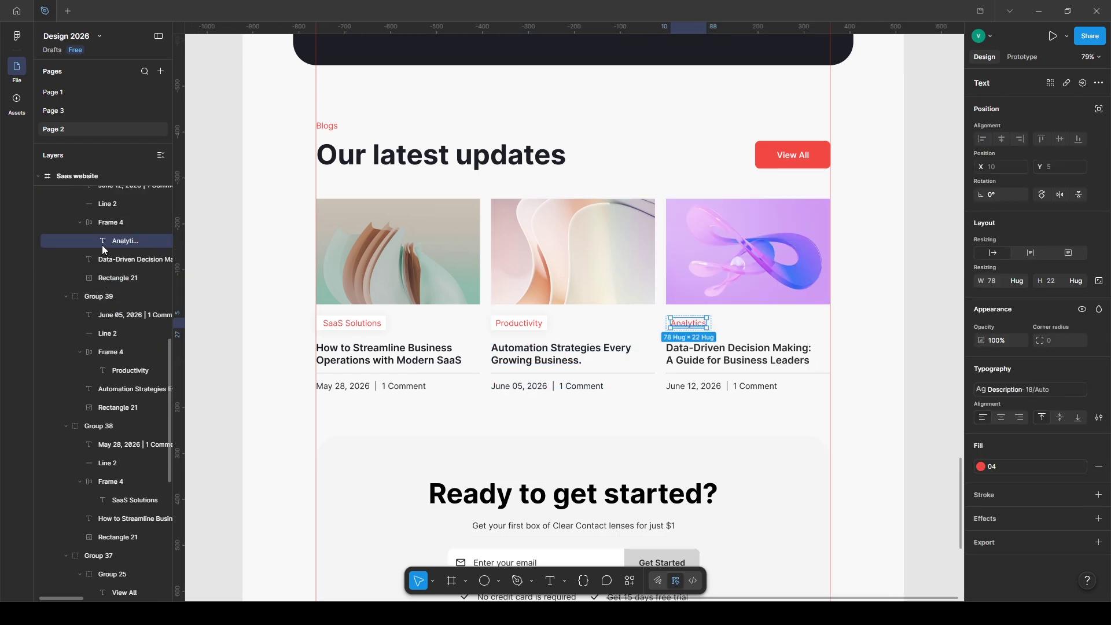
click(136, 235)
click(1082, 465)
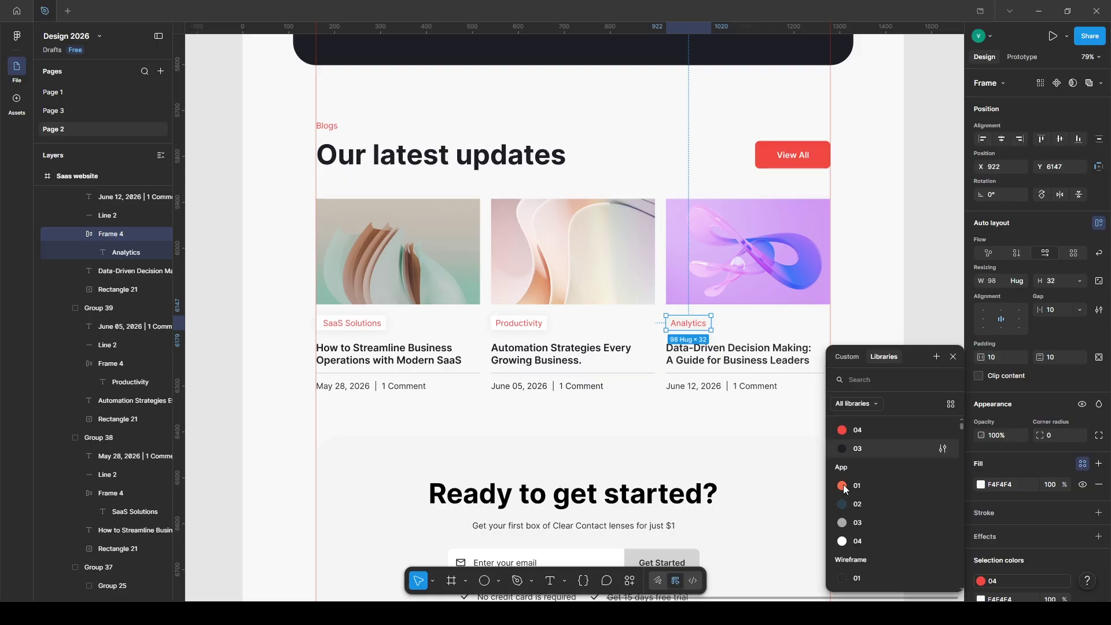
click(862, 447)
click(508, 328)
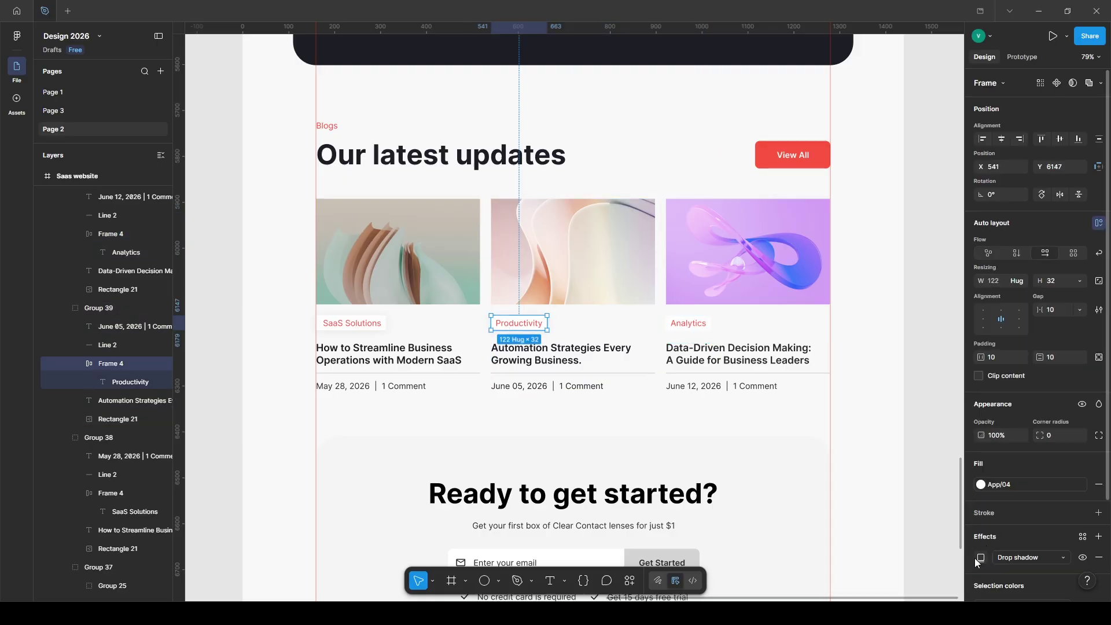
scroll(964, 450, down, 2)
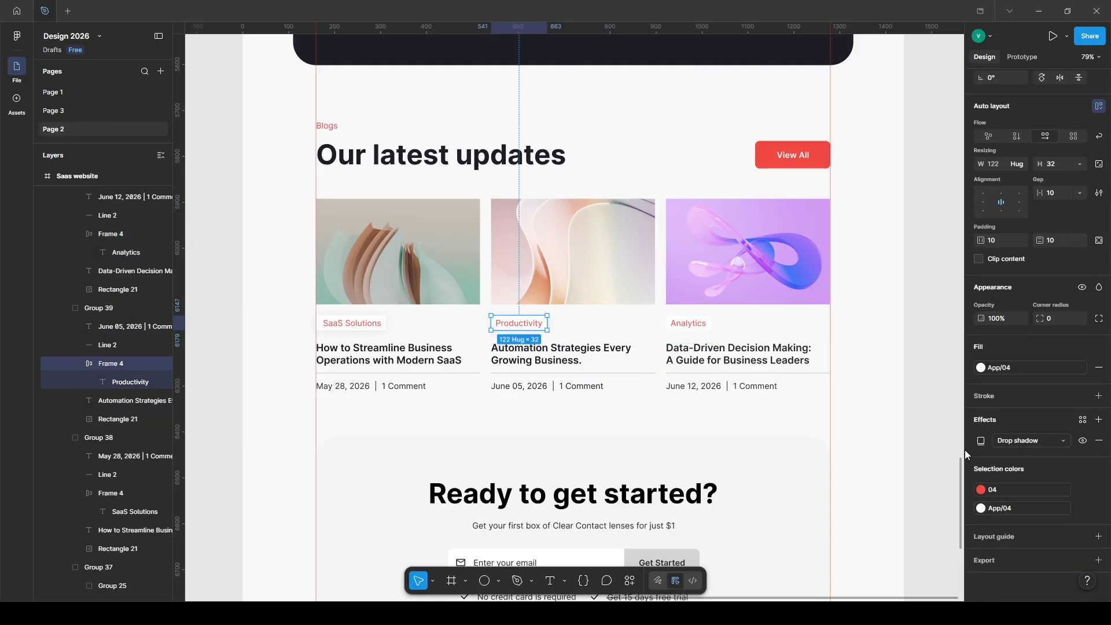
click(696, 328)
click(697, 328)
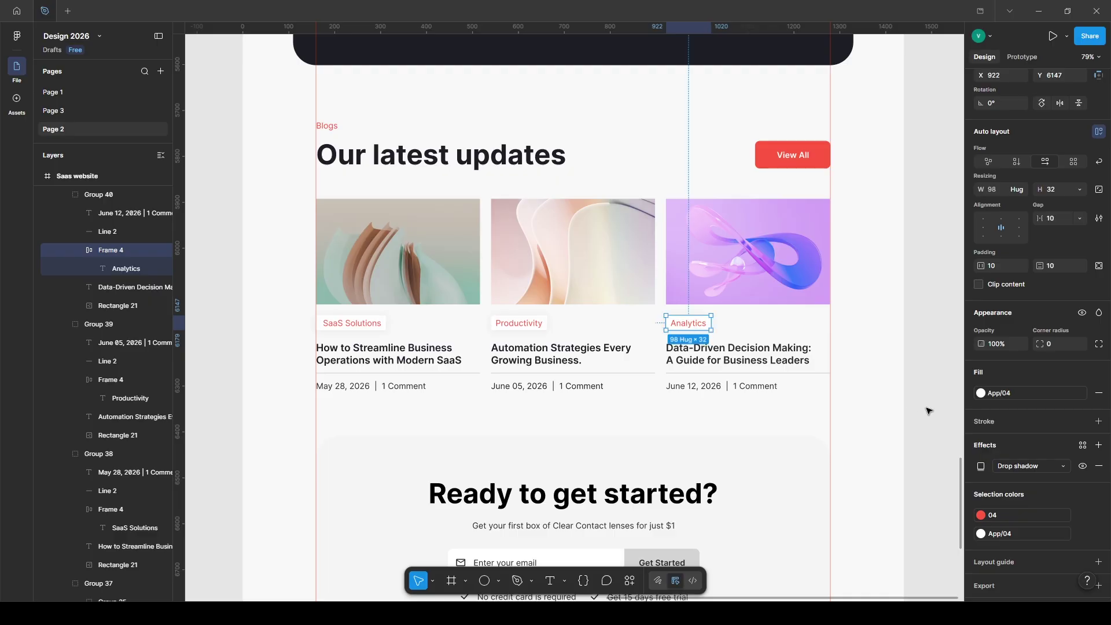
Step: Apply colour style 03 to the title and date line of the third blog card
click(722, 348)
shift+click(709, 389)
click(1083, 463)
scroll(862, 434, up, 1)
click(859, 448)
click(912, 301)
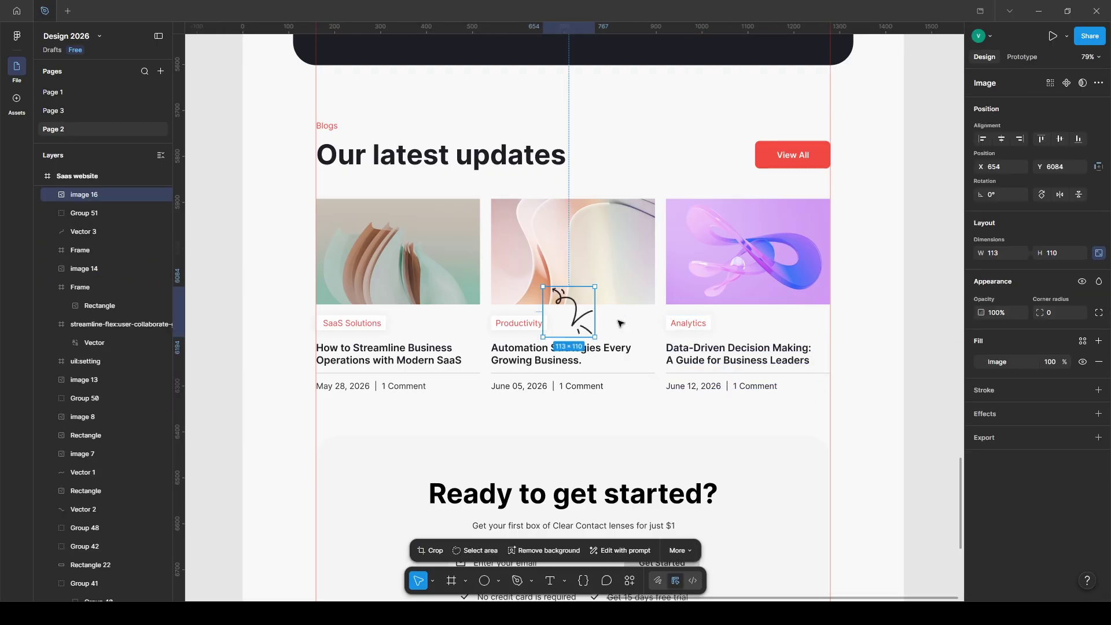
Step: Place the hand-drawn arrow image at the upper right corner of the "Ready to get started?" panel, at about X 1263, Y 6318
drag(579, 312, 857, 420)
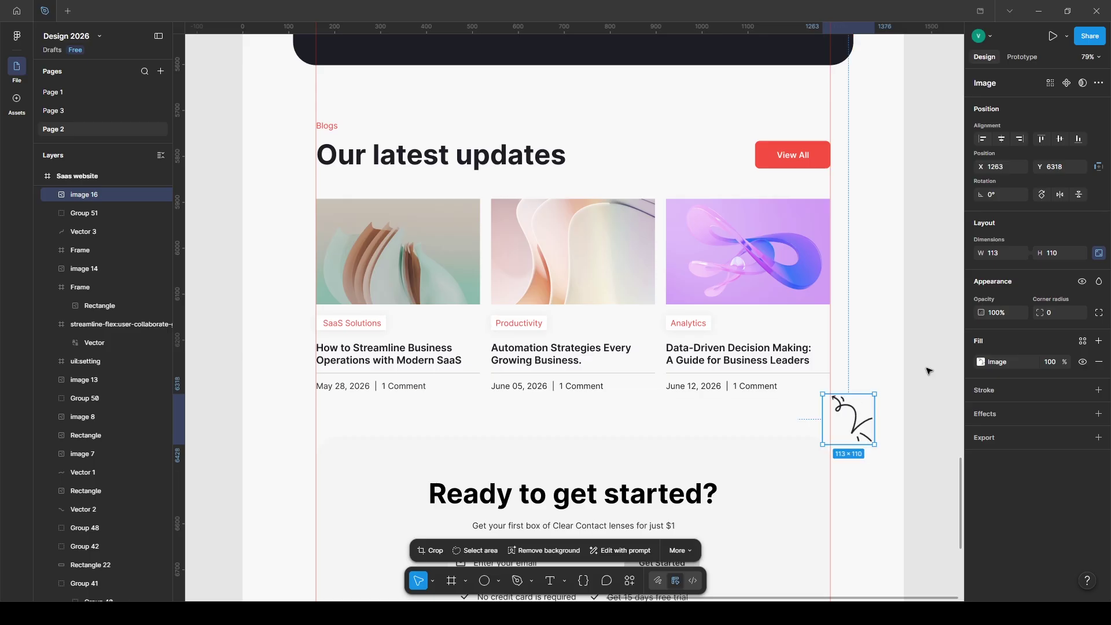
click(927, 372)
scroll(927, 372, down, 8)
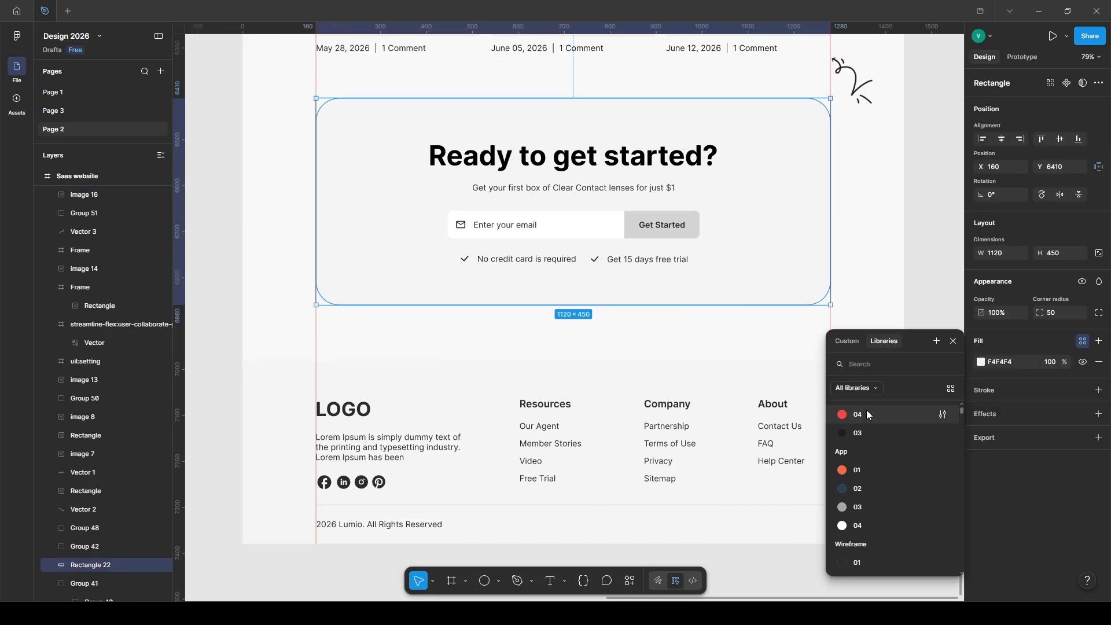
Step: Fill the "Ready to get started?" panel with colour style 04 and apply colour style App/04 to its heading and subtitle
click(866, 414)
ctrl+click(517, 170)
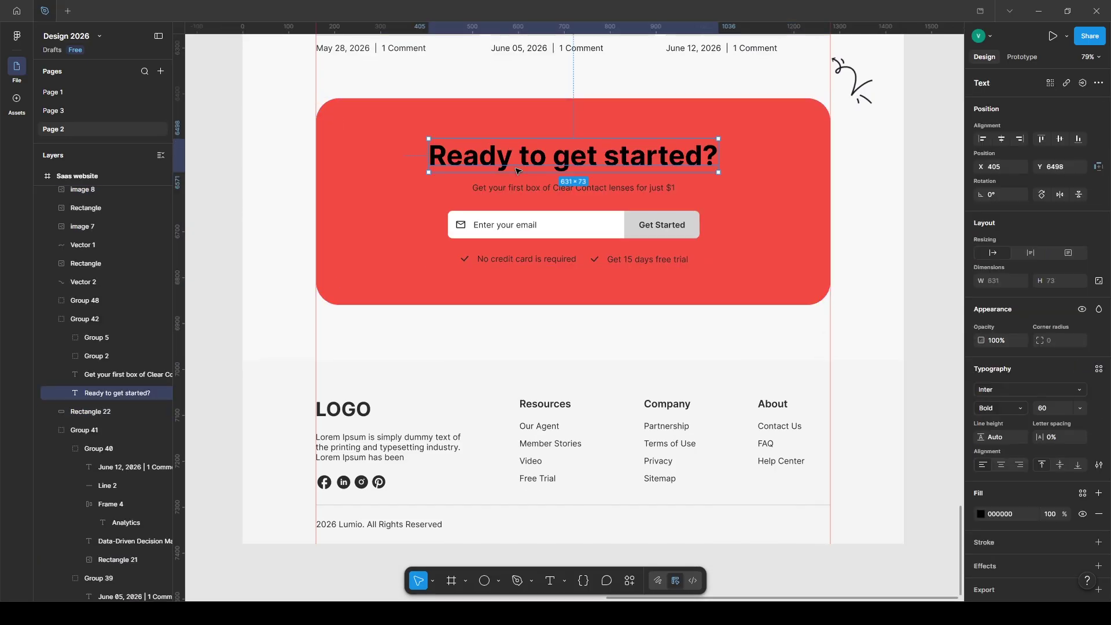
shift+click(556, 188)
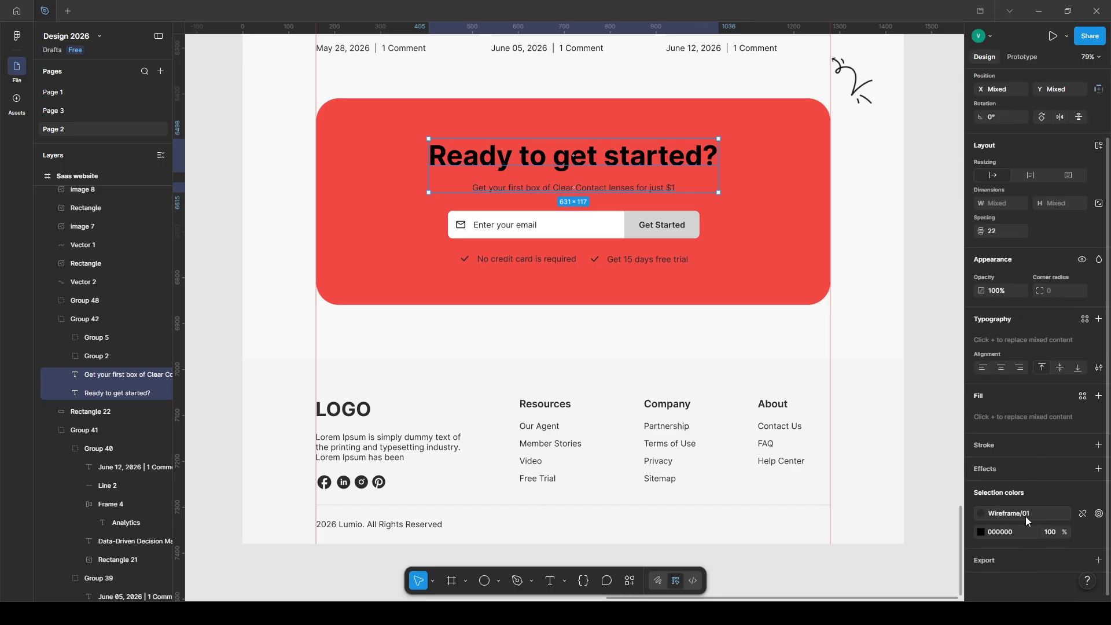
click(1027, 520)
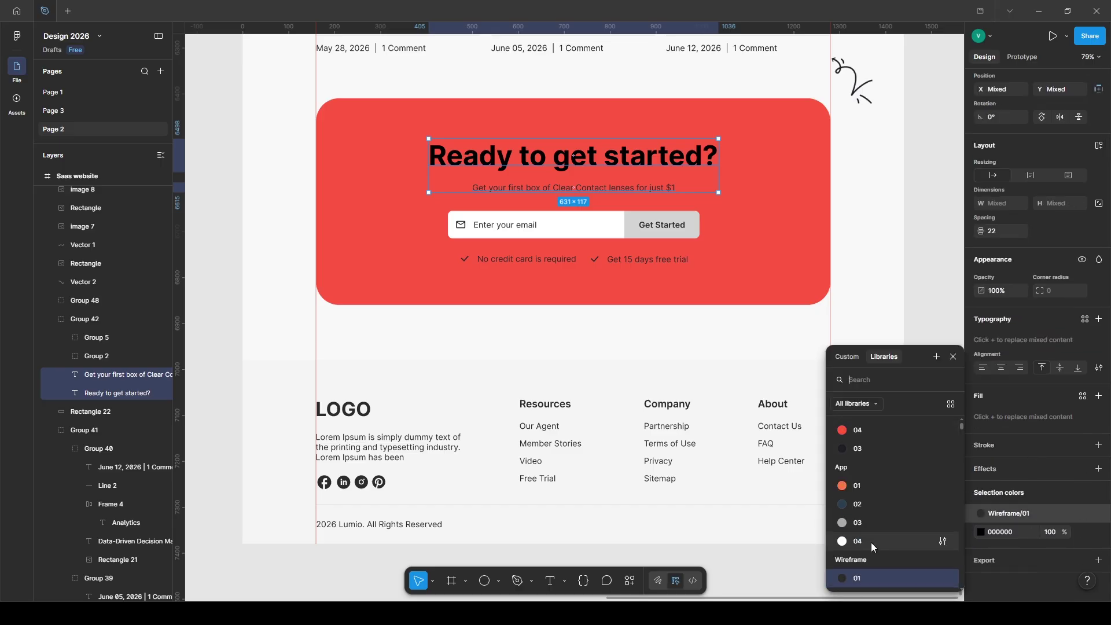
click(868, 544)
click(1083, 532)
click(879, 544)
Step: Apply colour style 03 to the envelope icon and the "Enter your email" text in the call-to-action panel
key(alt)
ctrl+click(487, 227)
shift+click(462, 225)
scroll(1039, 499, down, 3)
click(980, 532)
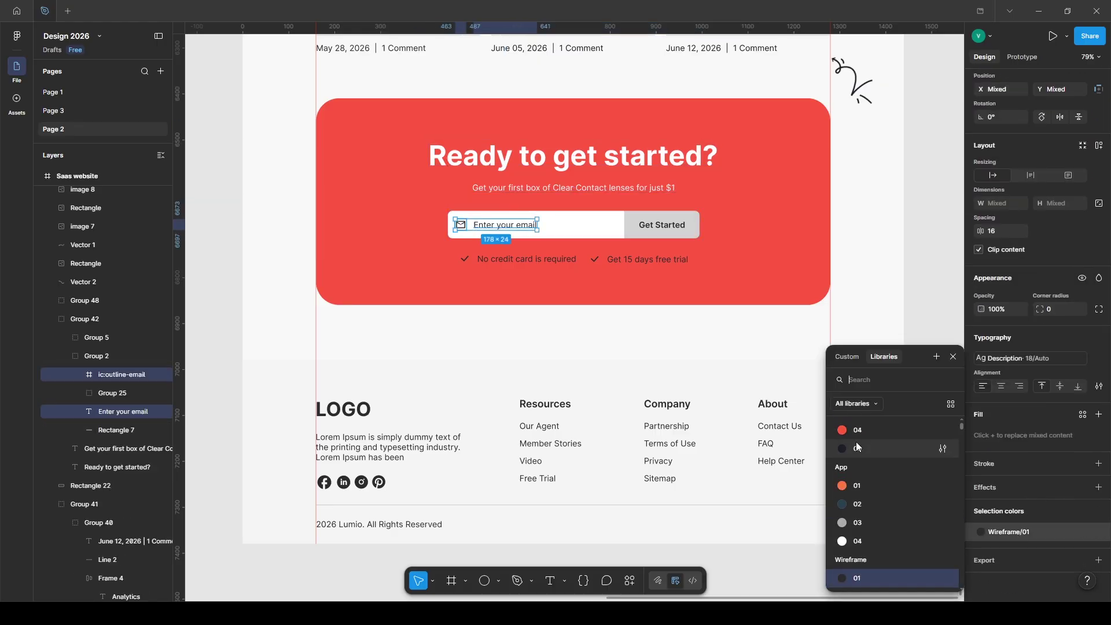
click(857, 578)
Step: Fill the call-to-action panel's "Get Started" button with colour style 03 and set its label to App/04
click(630, 220)
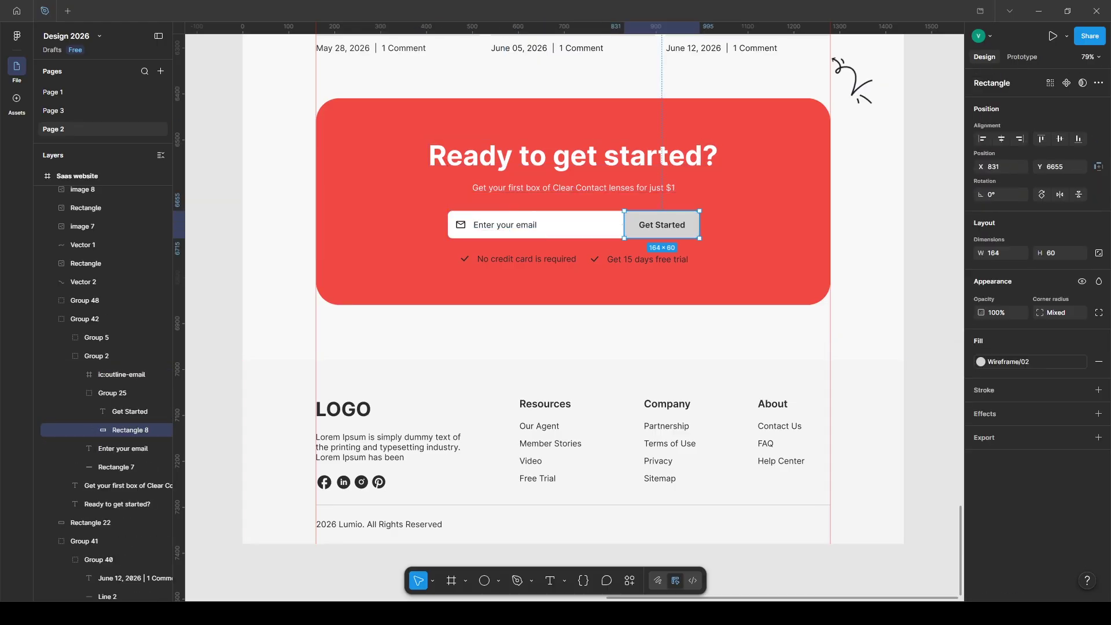
click(1018, 365)
scroll(856, 437, up, 2)
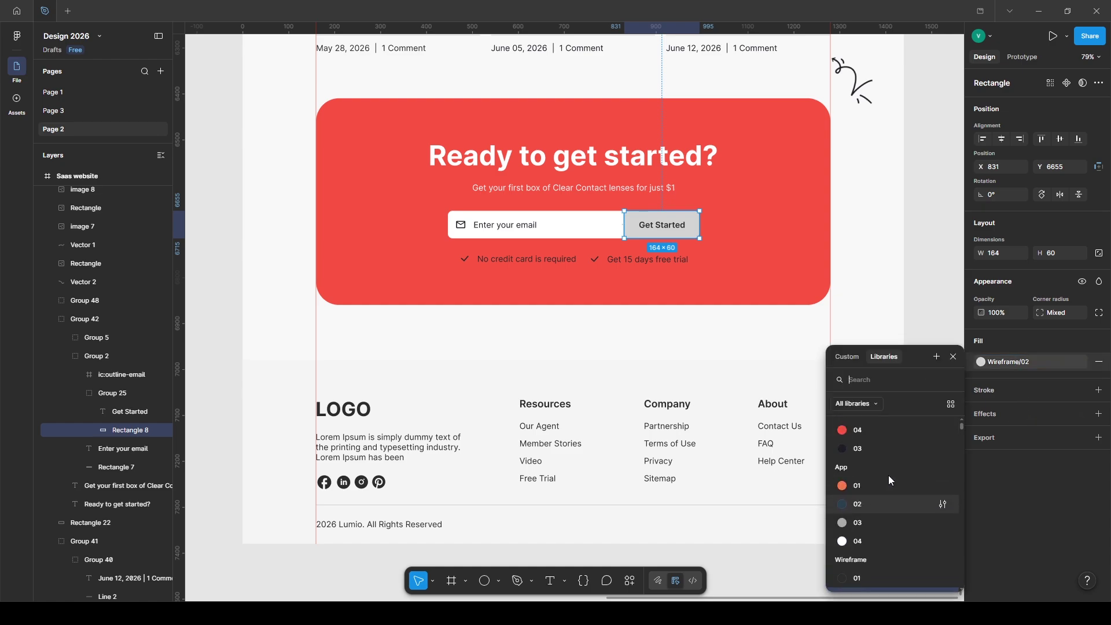
click(886, 449)
click(668, 226)
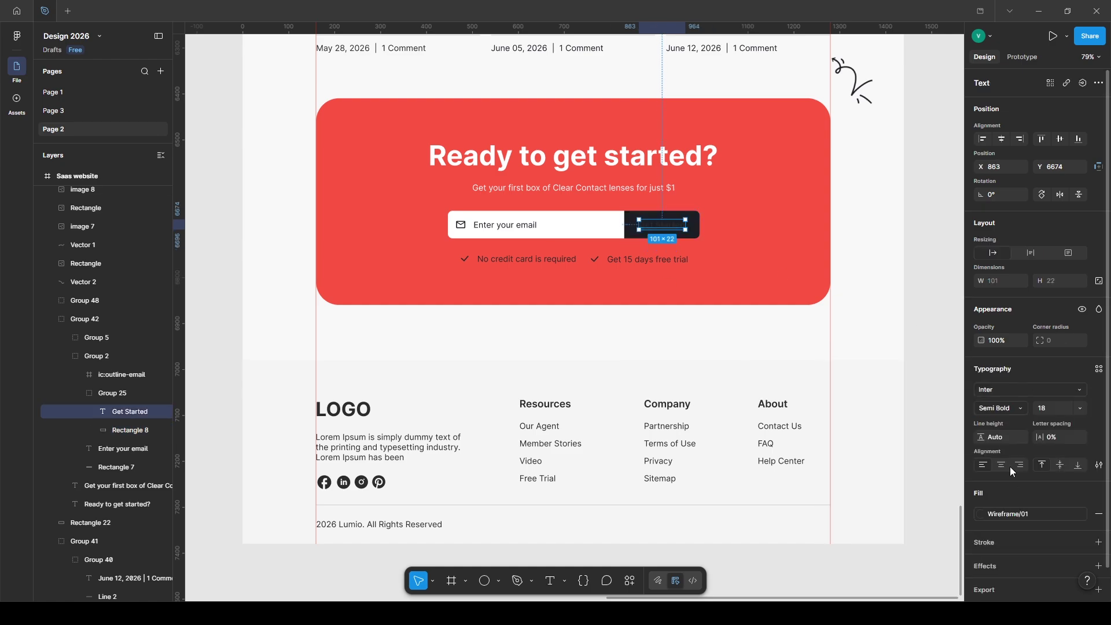
click(1029, 515)
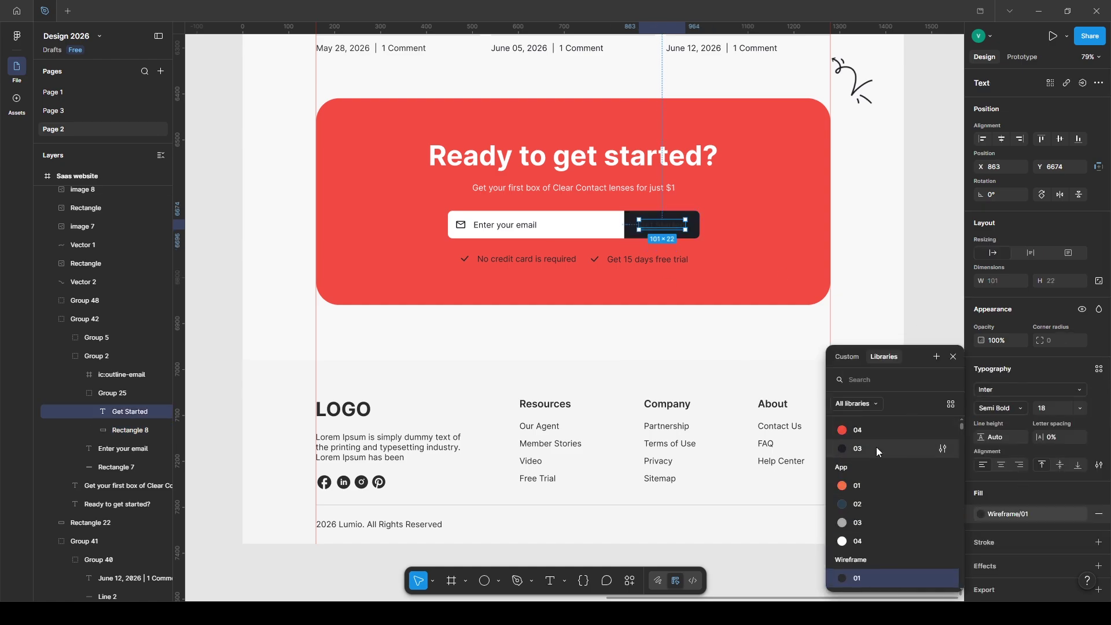
click(876, 541)
Step: Apply colour style App/04 to the checkmarks and texts of "No credit card is required" and "Get 15 days free trial" in the call-to-action panel
key(alt)
click(511, 260)
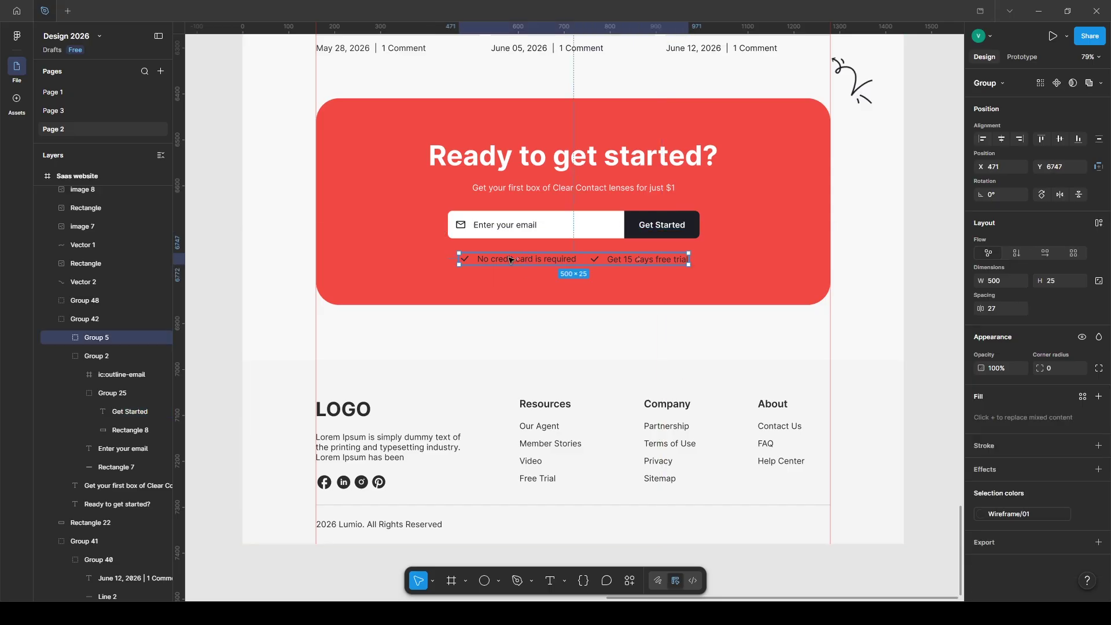
double_click(467, 263)
scroll(1002, 461, down, 1)
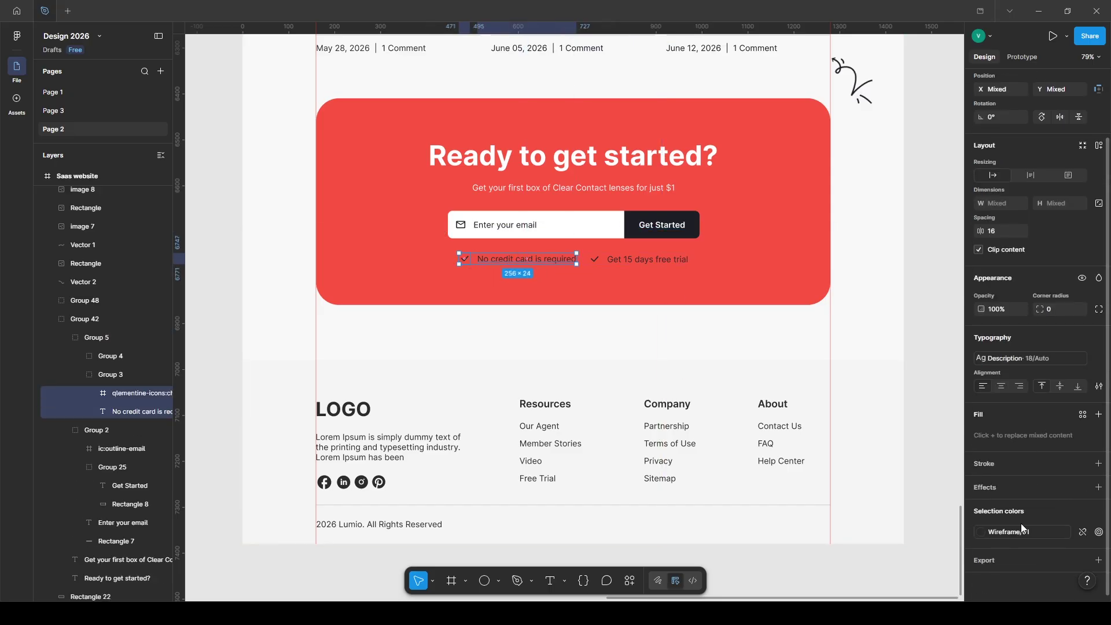
click(1019, 528)
click(864, 525)
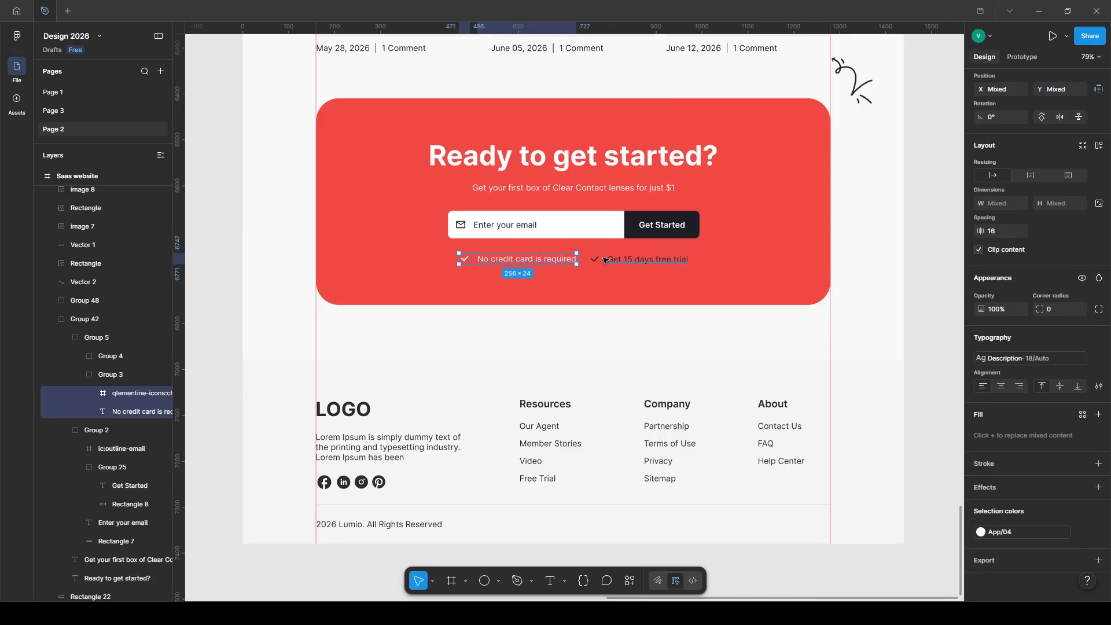
click(606, 260)
shift+click(594, 259)
click(1008, 531)
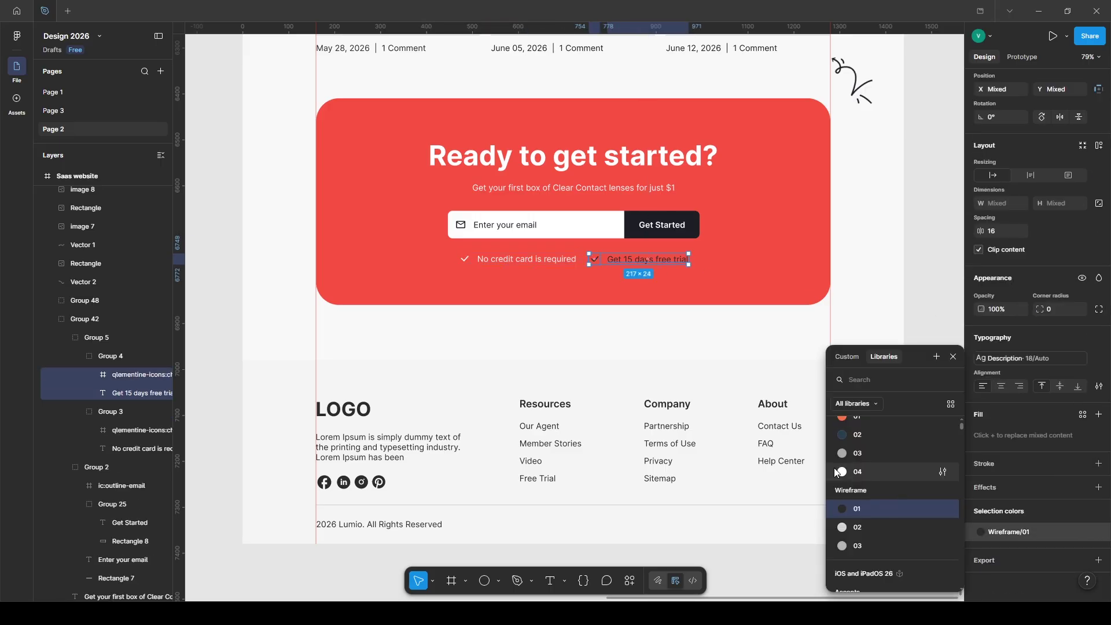
click(890, 470)
click(885, 323)
Step: Fill the footer's background rectangle with colour style 03
scroll(885, 324, down, 1)
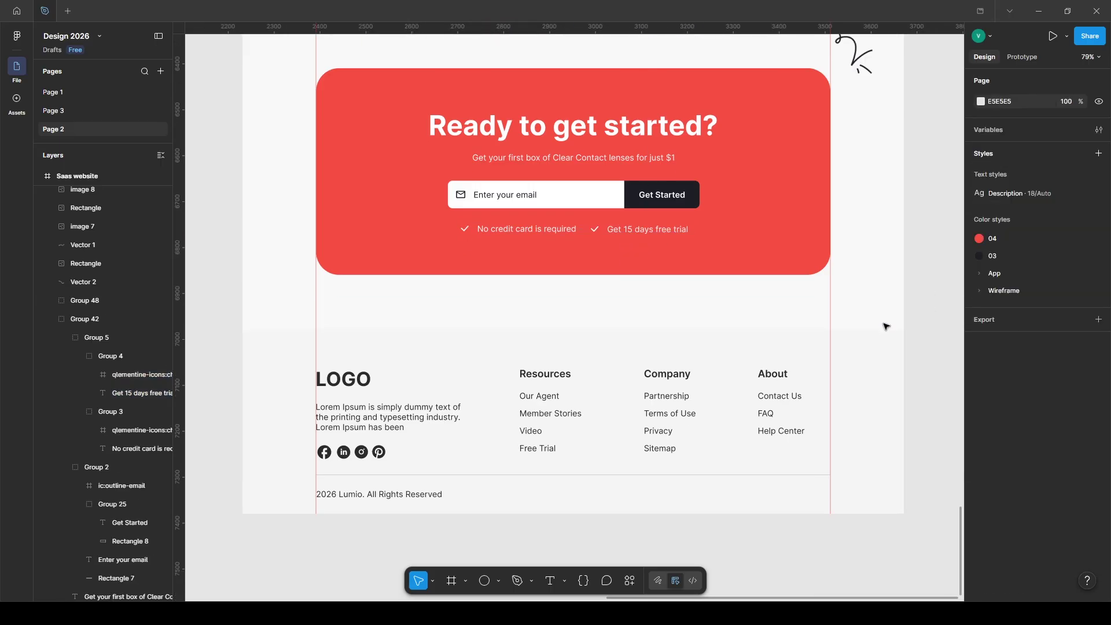
click(873, 353)
click(1082, 342)
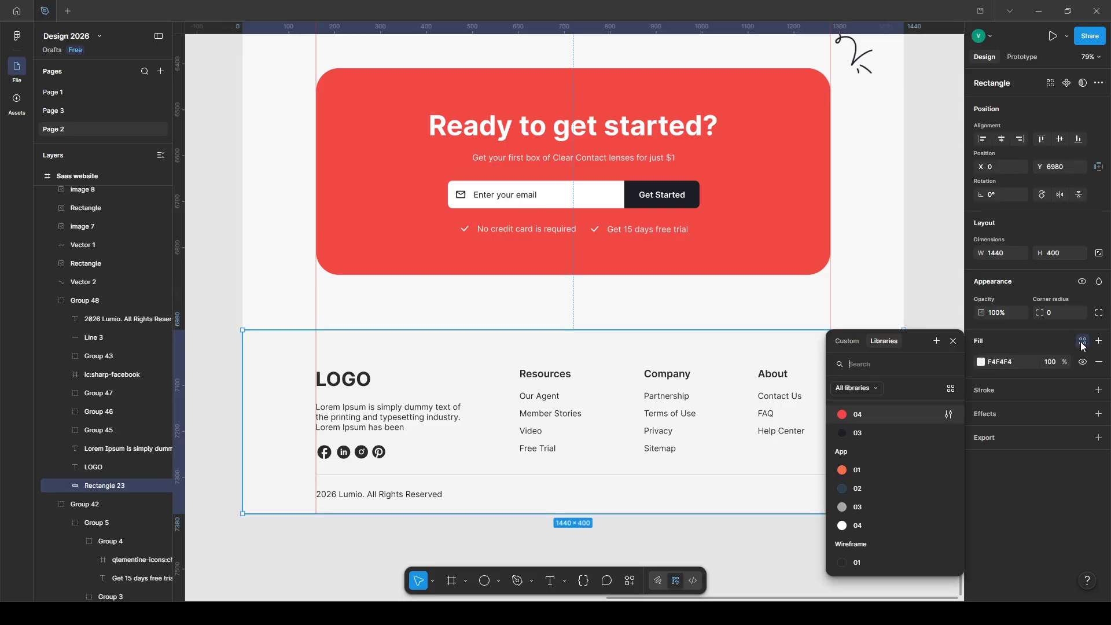
click(869, 432)
Step: Apply the white colour style App/04 to the footer's LOGO text, description, social media icons and the Resources, Company and About columns
click(342, 384)
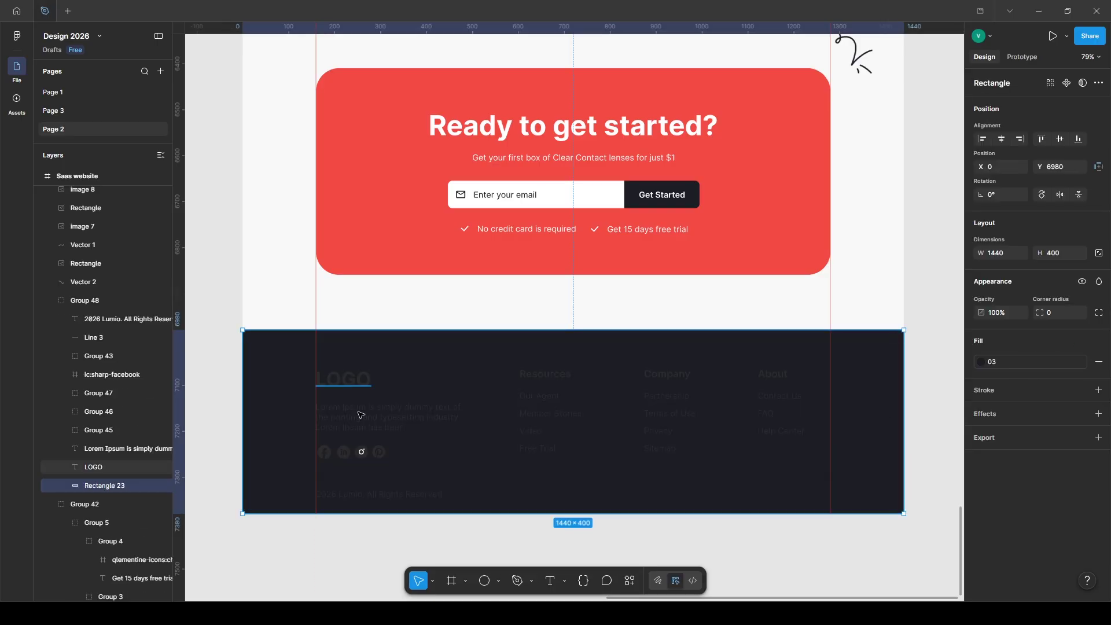
shift+click(359, 415)
click(1084, 473)
click(860, 545)
click(320, 454)
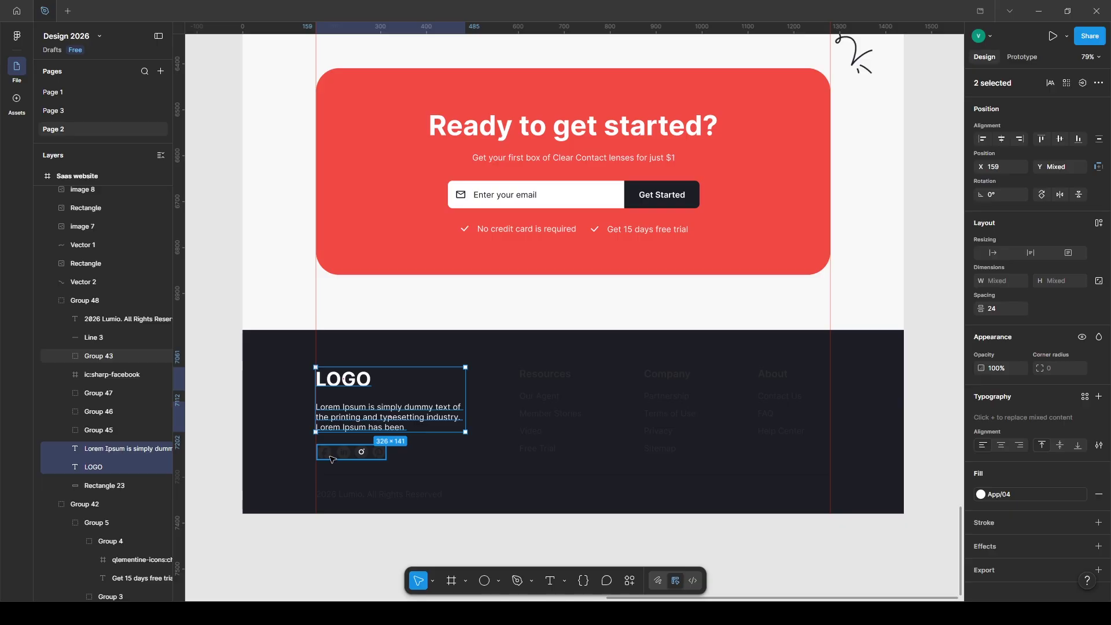
scroll(947, 430, down, 2)
click(1026, 487)
click(868, 471)
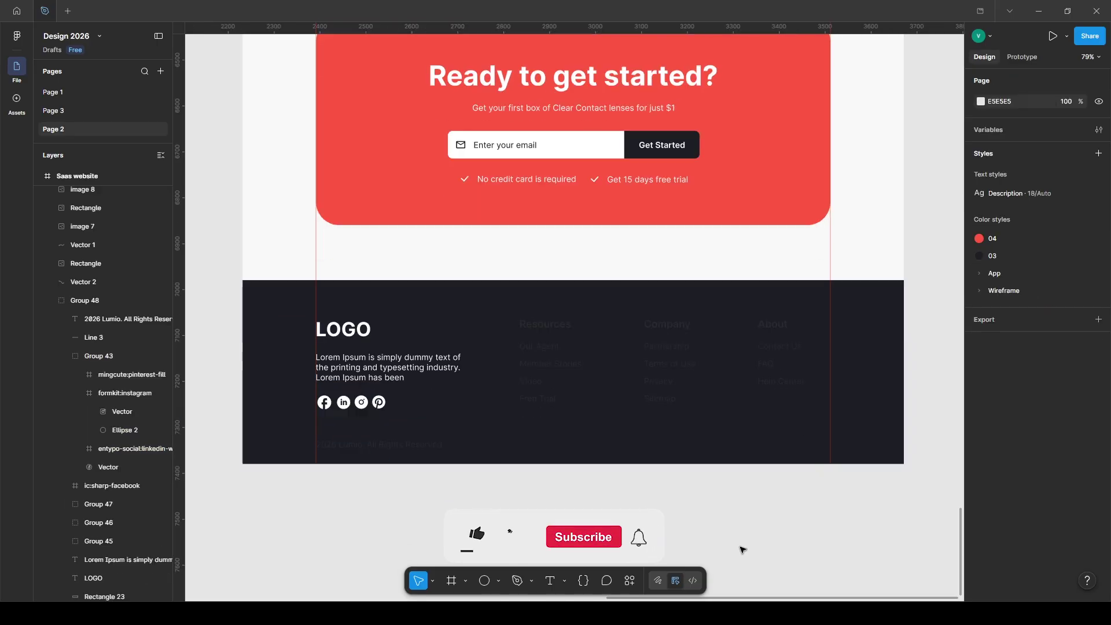
ctrl+shift+click(658, 397)
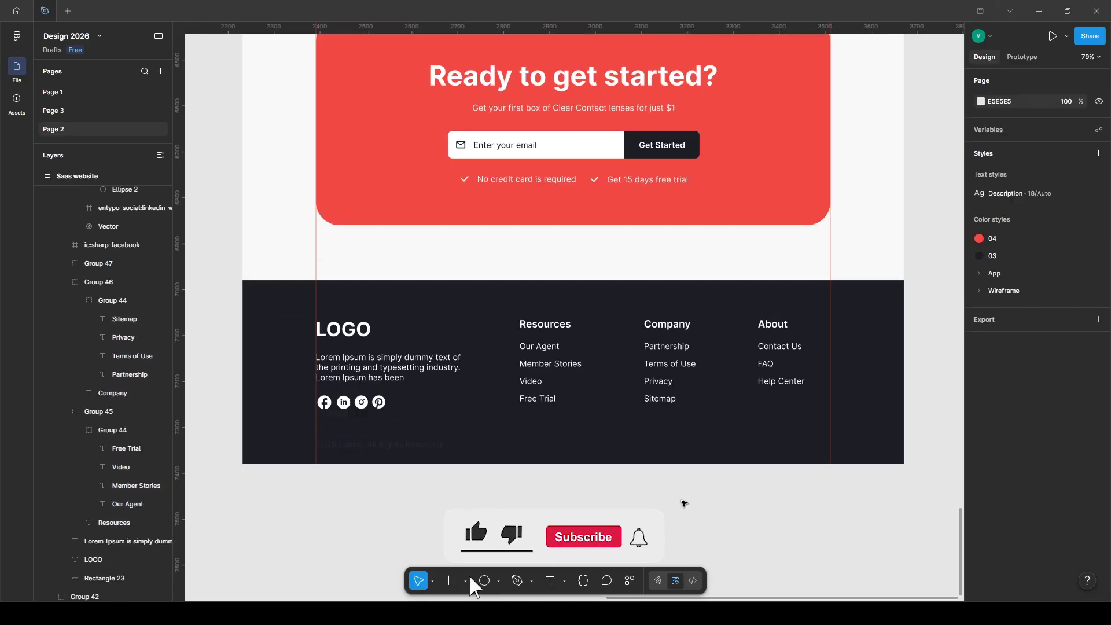
Step: Change the footer divider line's stroke colour to white and apply colour style App/04 to the copyright text
click(449, 425)
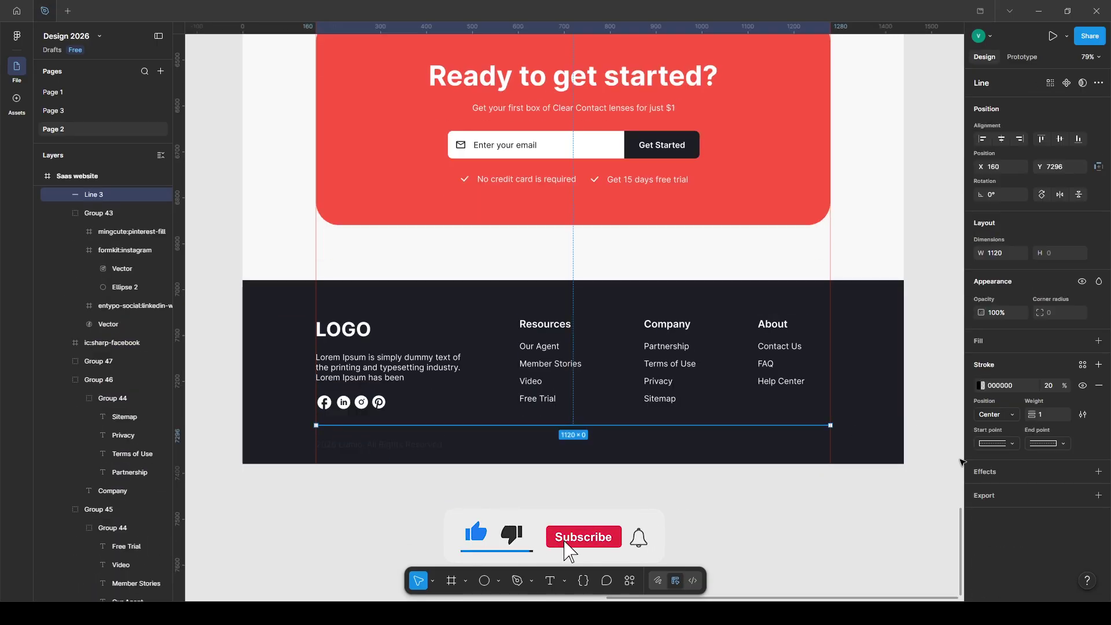
click(981, 386)
drag(880, 392, 778, 341)
click(738, 530)
click(379, 444)
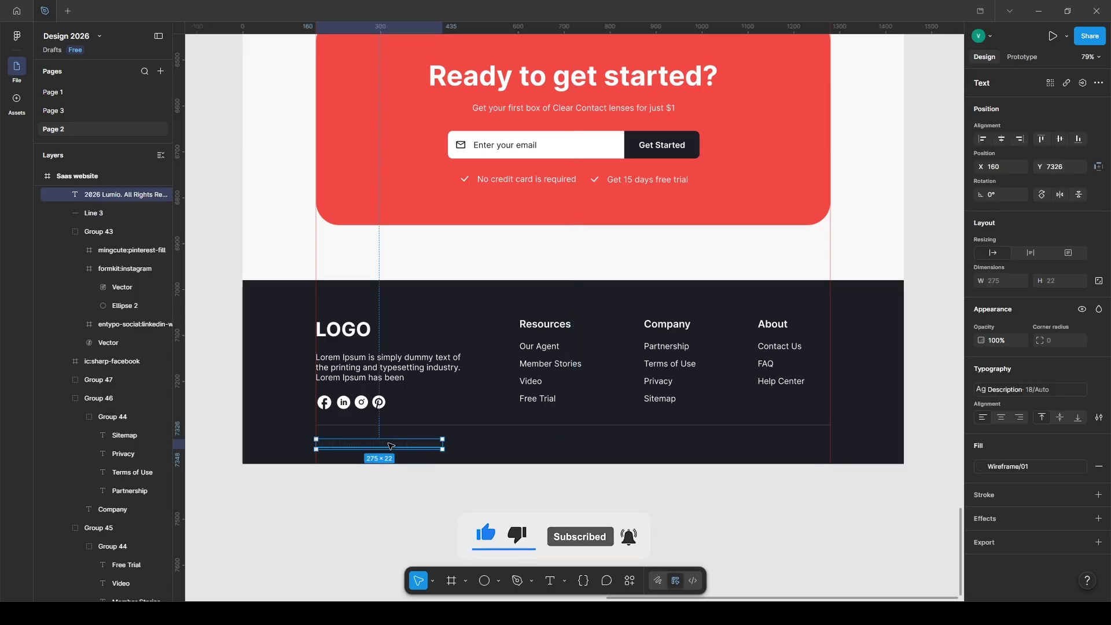
click(1007, 466)
click(880, 471)
Step: Replace the footer's LOGO text with the "Lumio." wordmark at X 160, Y 7052 and recolour its dark letters white
click(722, 513)
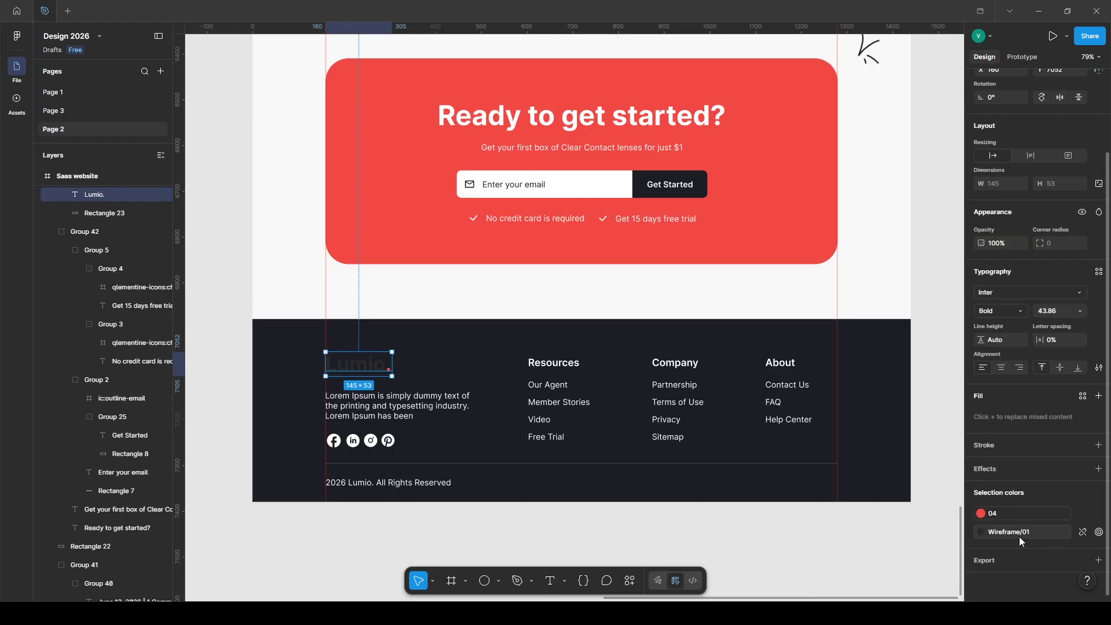
click(1019, 532)
click(889, 508)
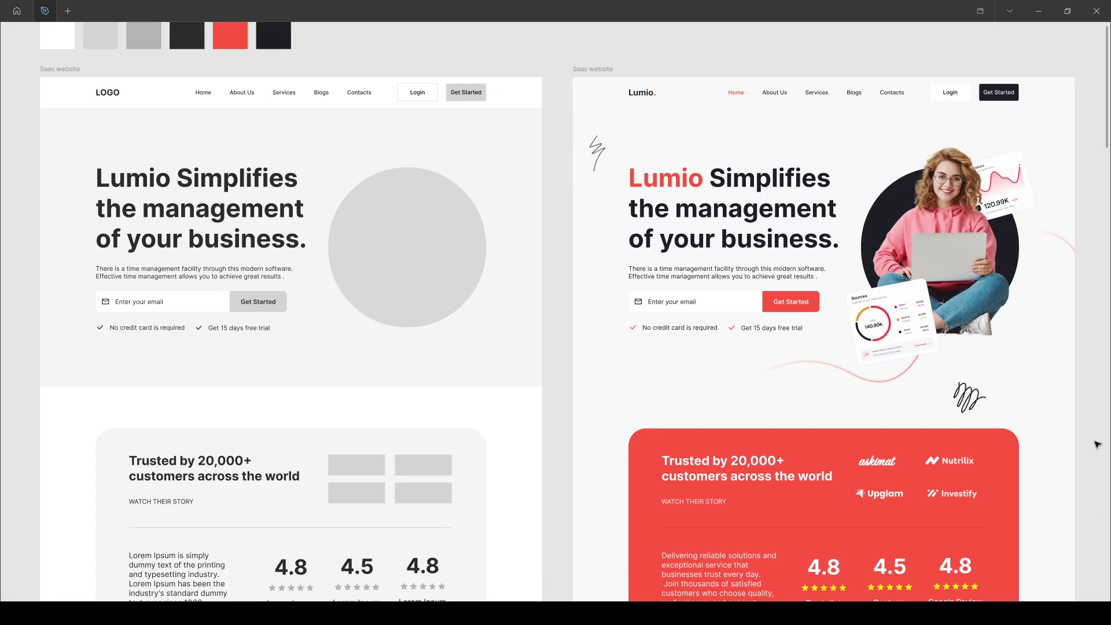
Step: Compare the finished design with the wireframe section by section, and review the whole page in the presentation preview down to the footer
scroll(1097, 445, down, 10)
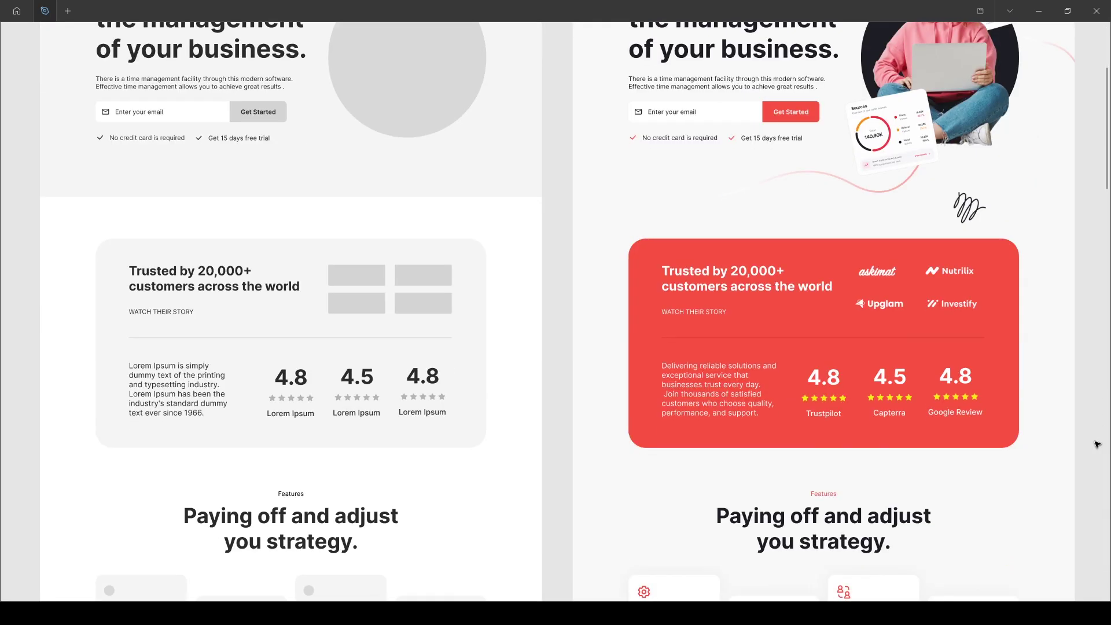
scroll(1097, 444, down, 7)
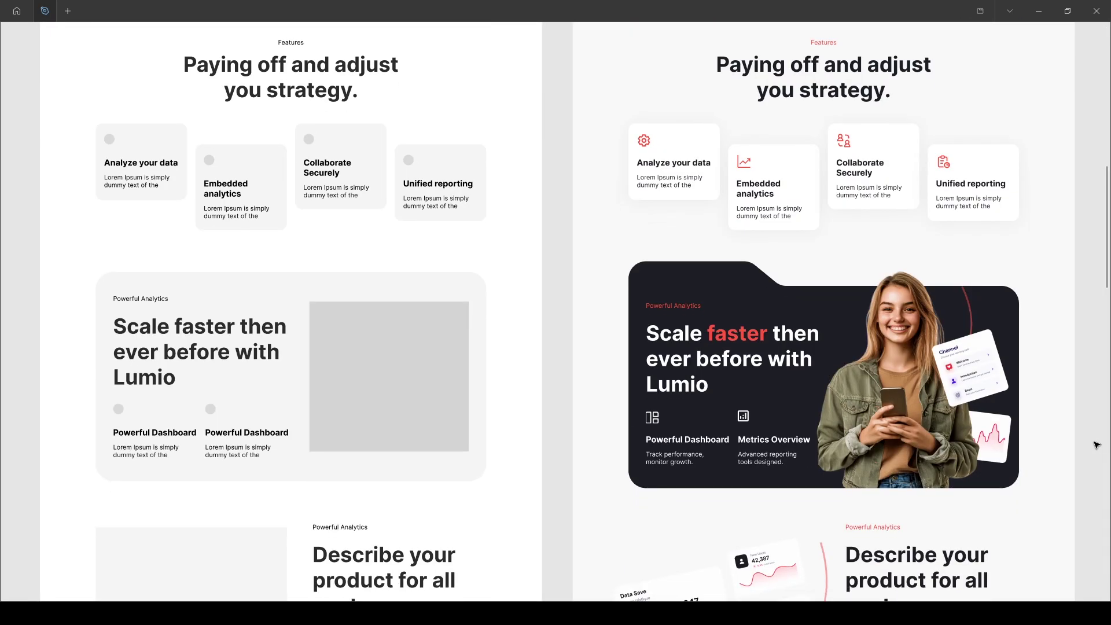
scroll(1095, 445, down, 12)
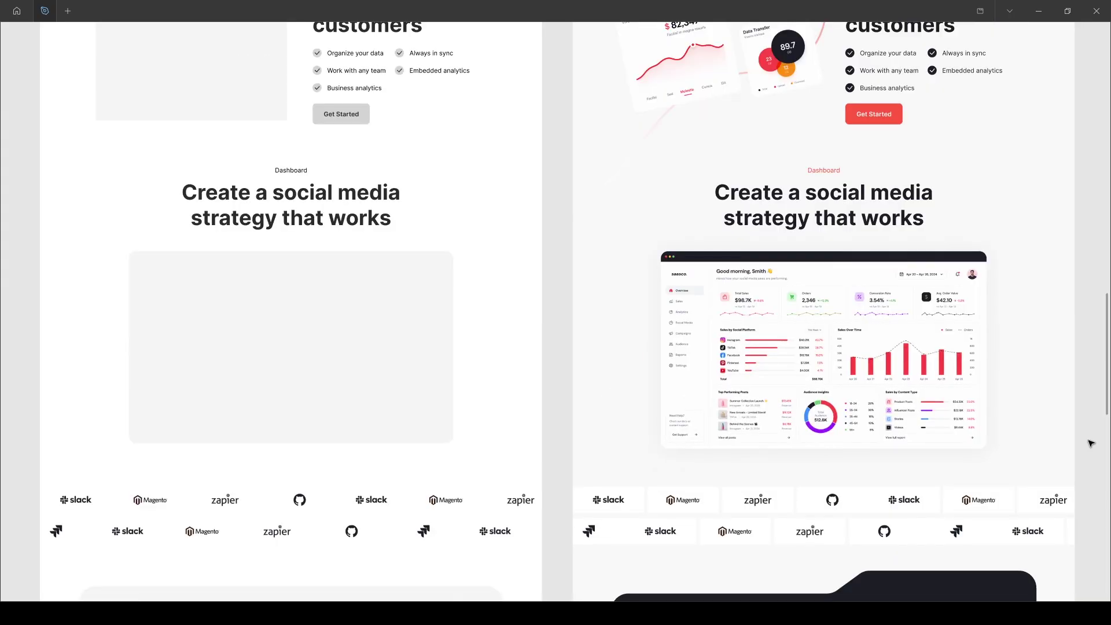
scroll(1090, 443, down, 5)
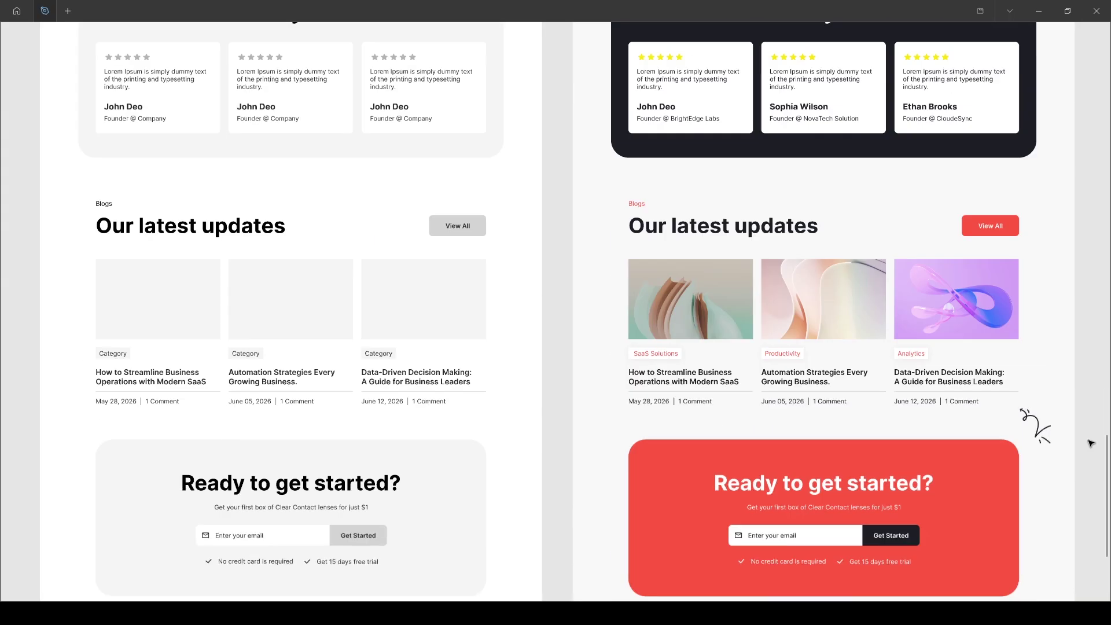
scroll(1090, 443, down, 5)
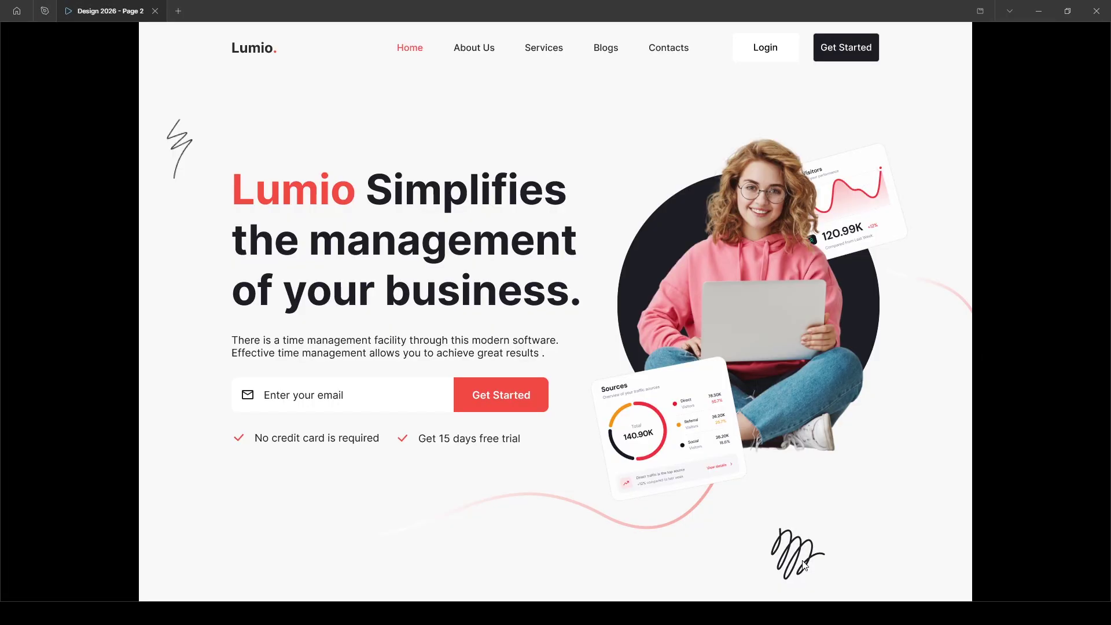
scroll(804, 564, down, 12)
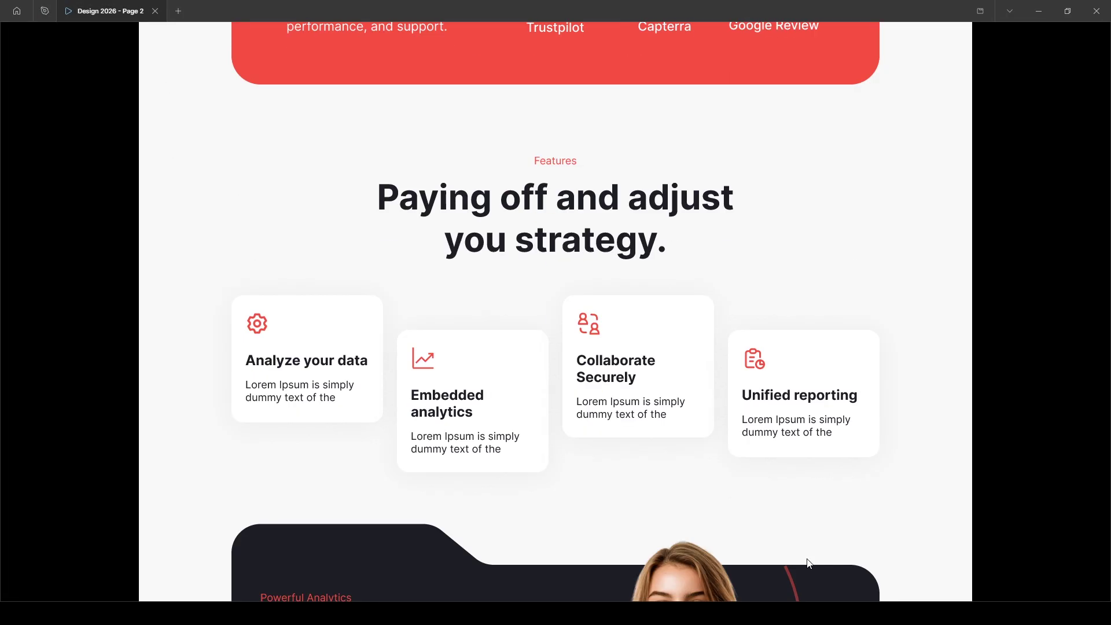
scroll(808, 563, down, 7)
scroll(809, 562, down, 19)
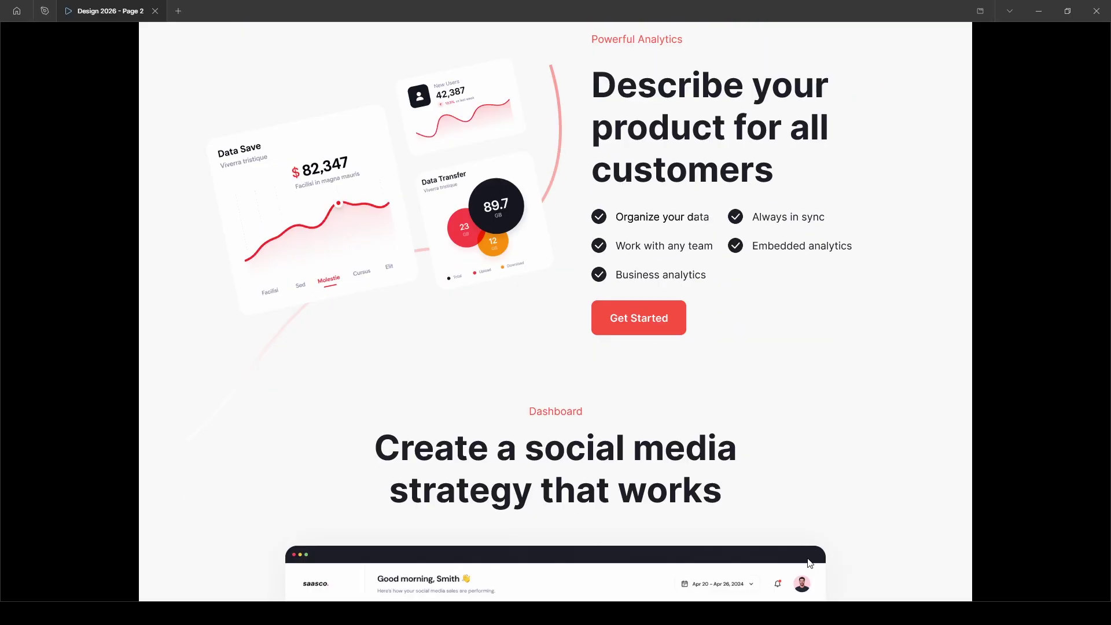
scroll(808, 563, down, 15)
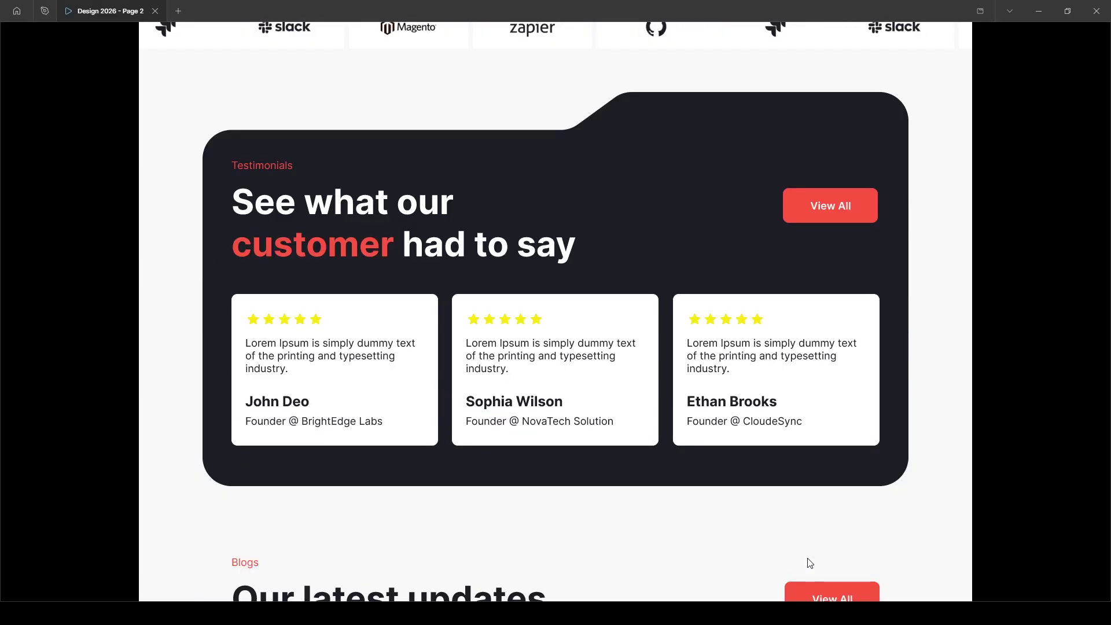
scroll(809, 563, down, 8)
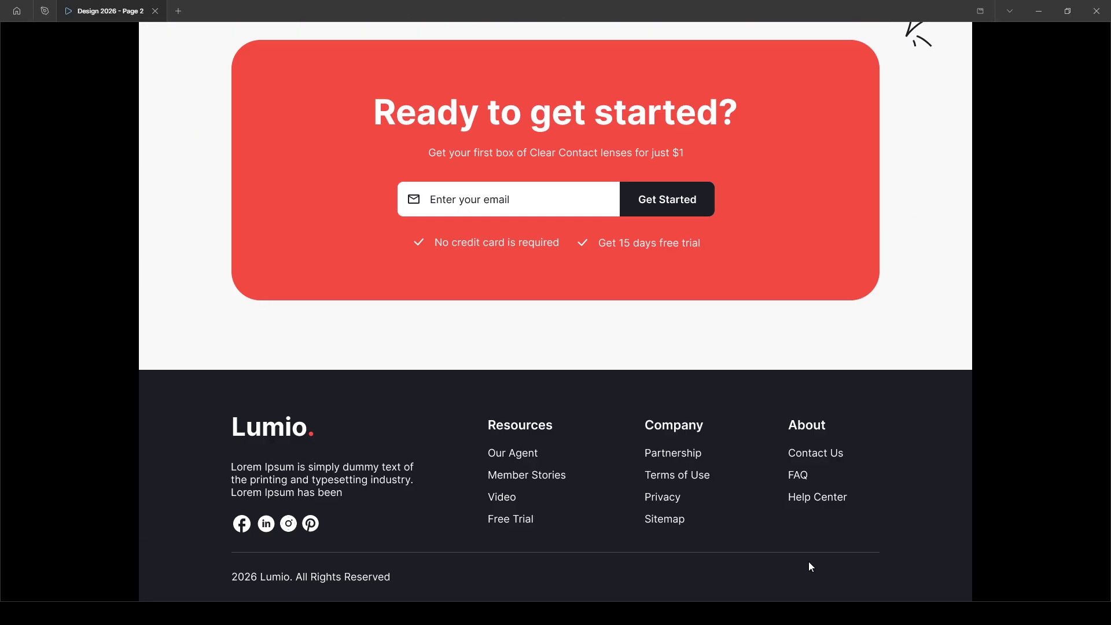